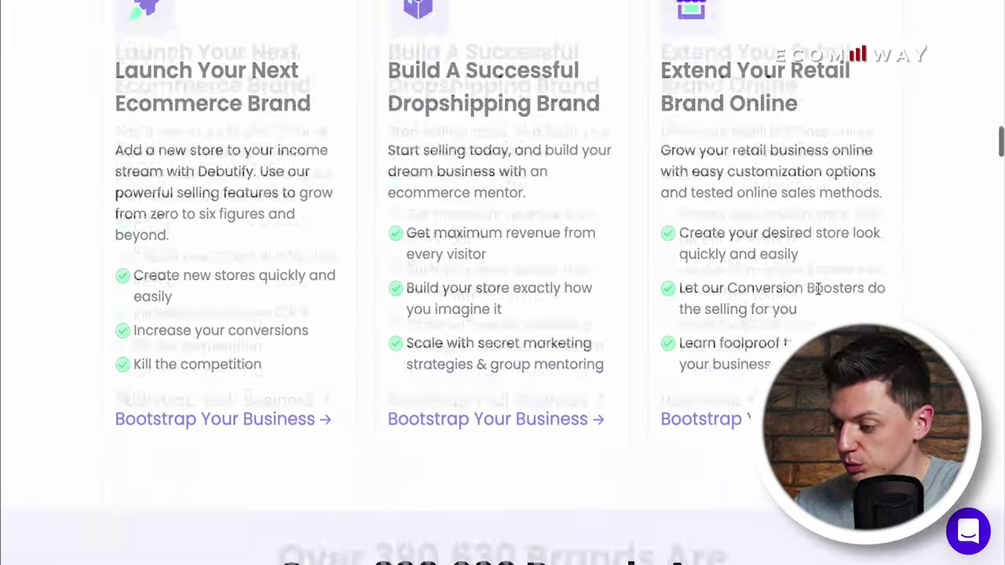
- Look through the Debutify home page, including the brand-building offers, example stores and the Sell, Scale And Succeed section
scroll(819, 294, "down", 6)
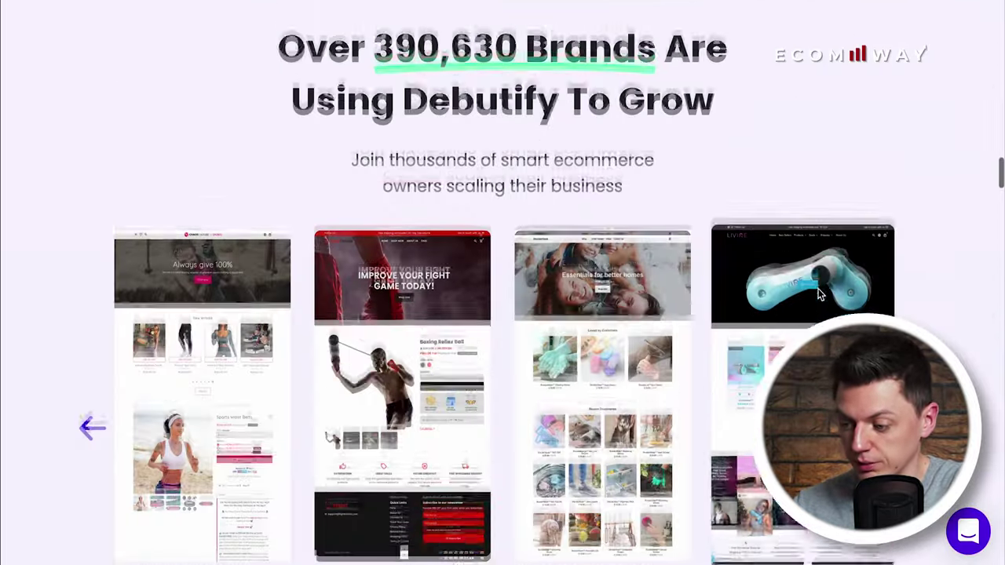
scroll(817, 293, "down", 5)
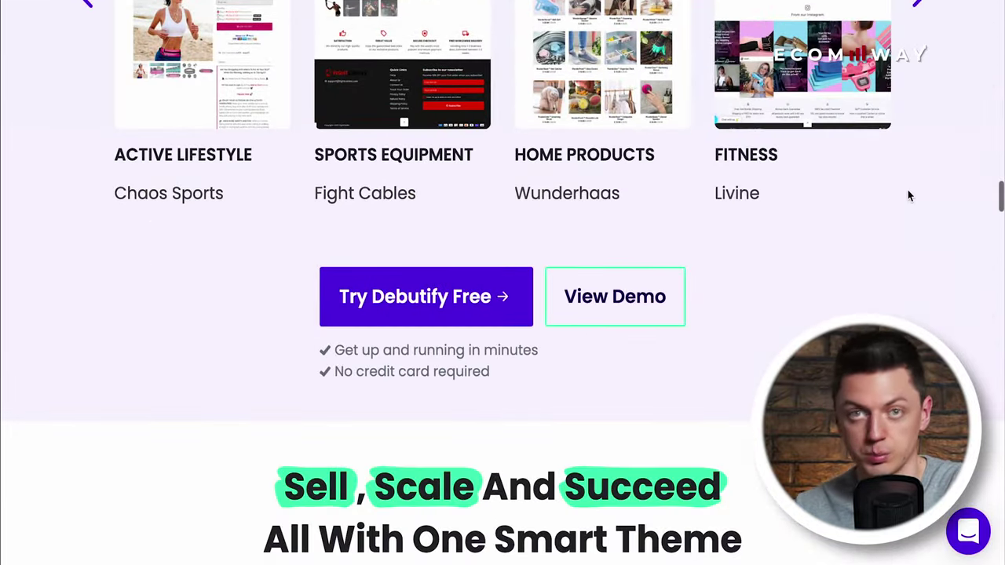
scroll(870, 285, "down", 2)
scroll(891, 258, "down", 5)
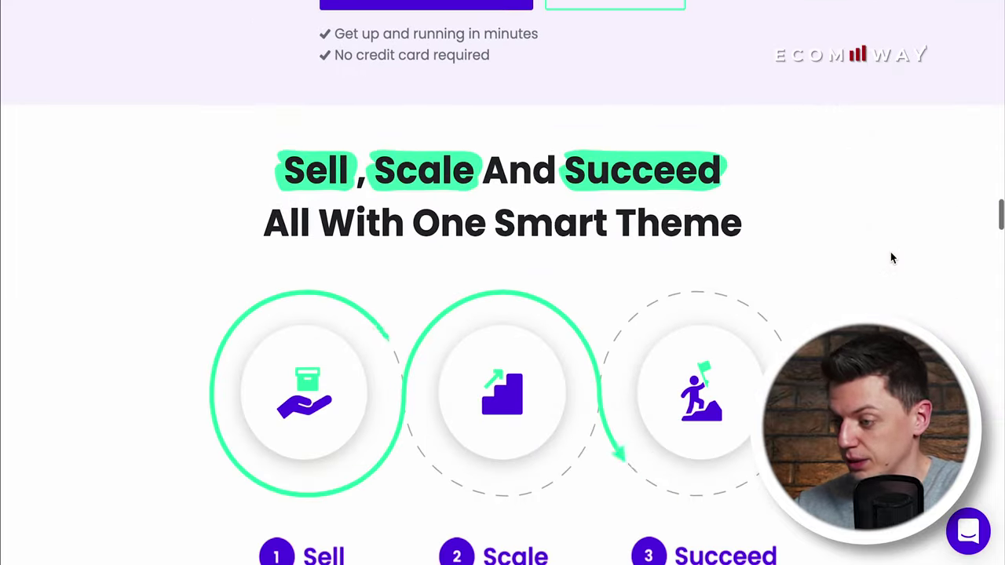
scroll(890, 258, "up", 12)
scroll(890, 258, "up", 3)
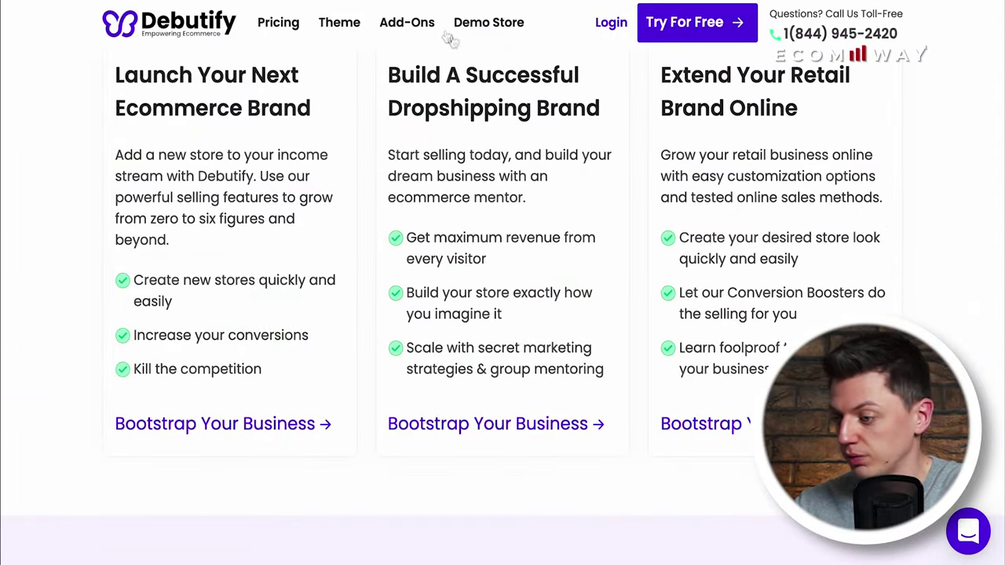
- Open Debutify's add-ons page and review the introduction to its Conversion Boosters
left_click(411, 26)
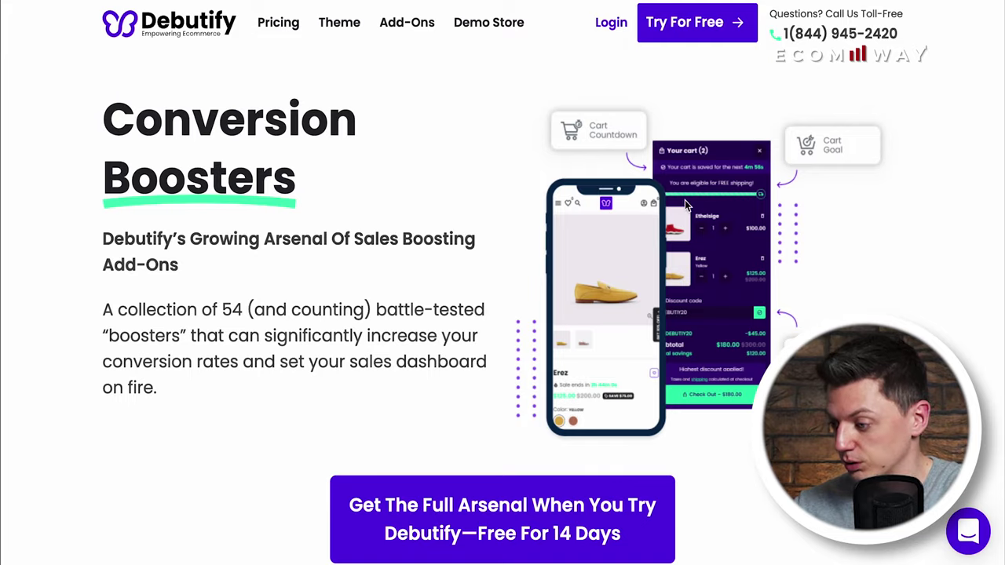
scroll(687, 134, "down", 2)
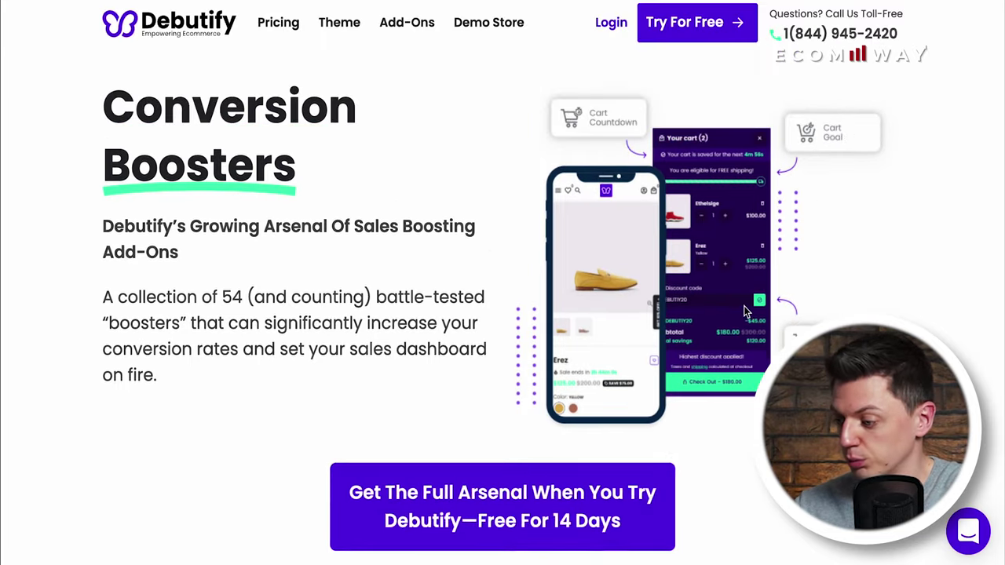
scroll(746, 312, "down", 3)
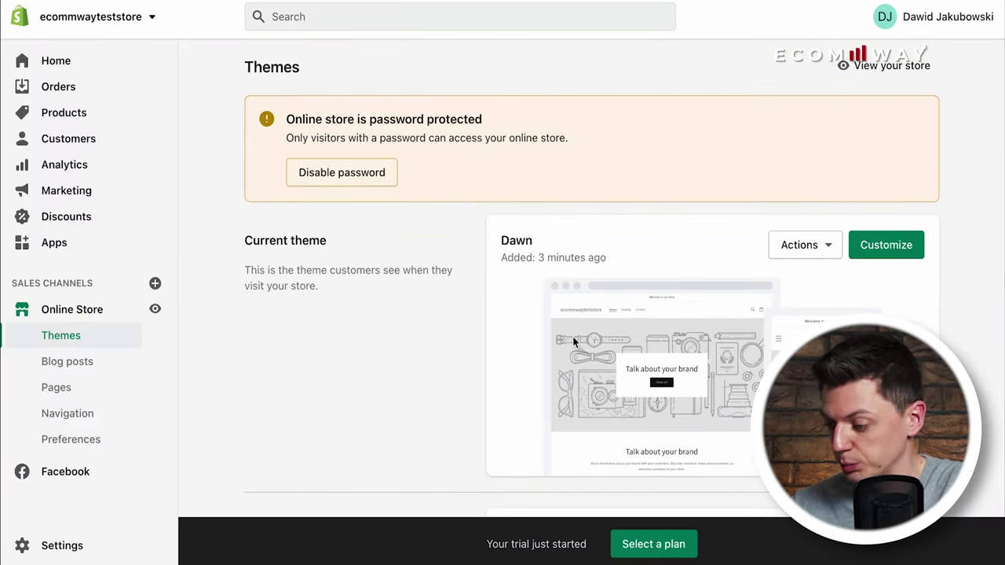
- Examine the Shopify store's Themes page, covering the current Dawn theme, online store speed and theme library
scroll(572, 342, "down", 3)
scroll(574, 343, "down", 3)
scroll(574, 343, "down", 1)
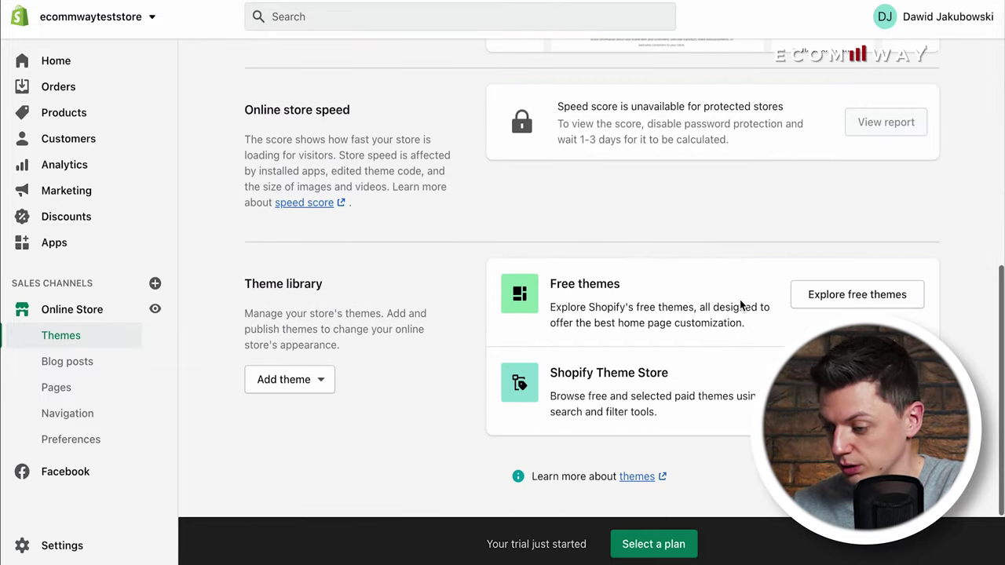
scroll(707, 314, "up", 2)
scroll(702, 400, "down", 1)
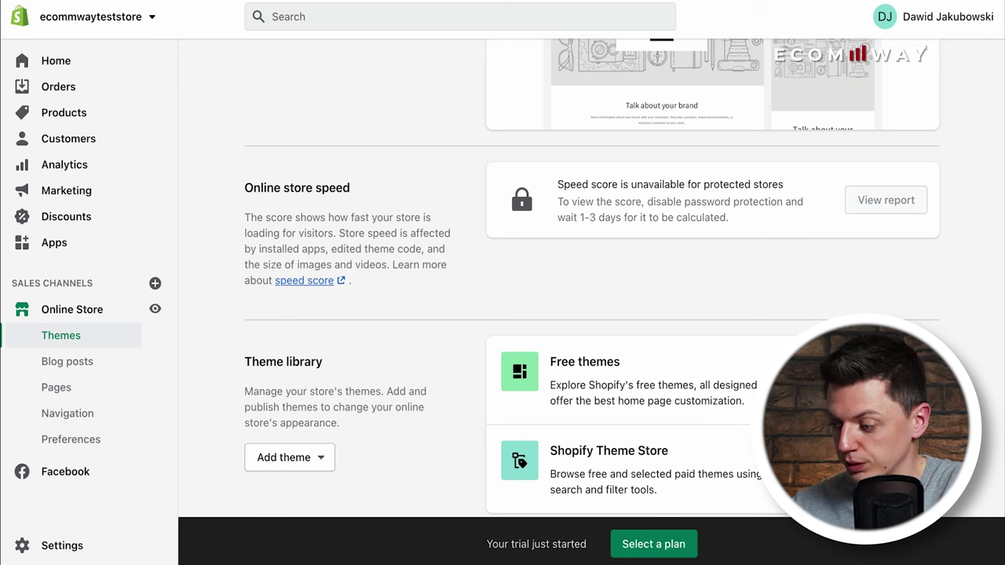
scroll(605, 218, "up", 5)
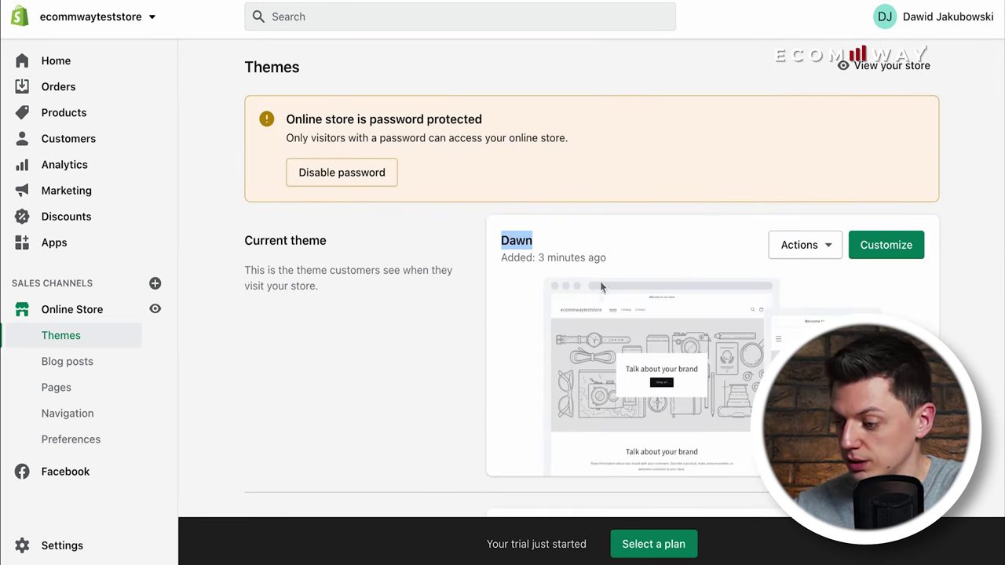
scroll(599, 290, "down", 1)
left_click(515, 174)
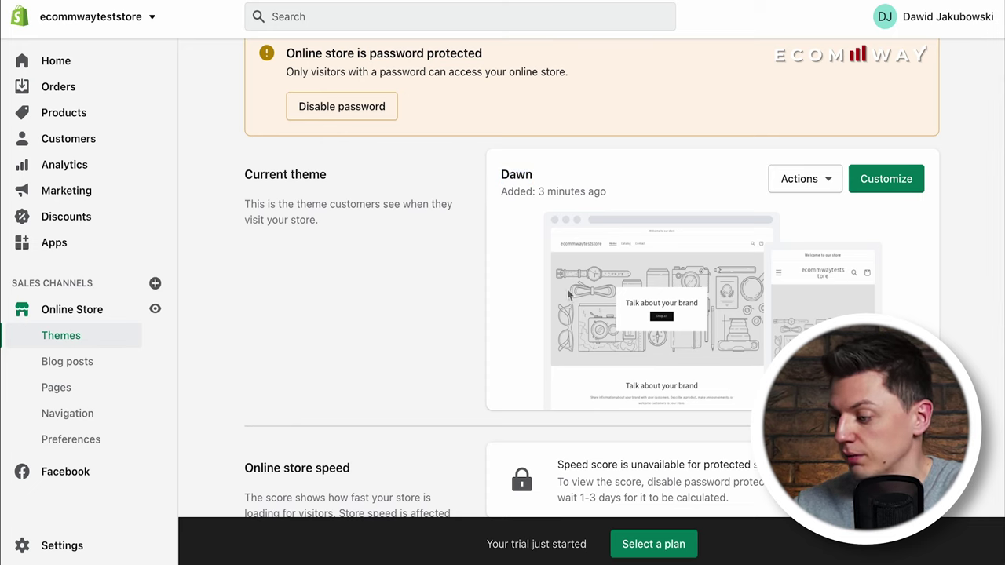
scroll(679, 180, "down", 1)
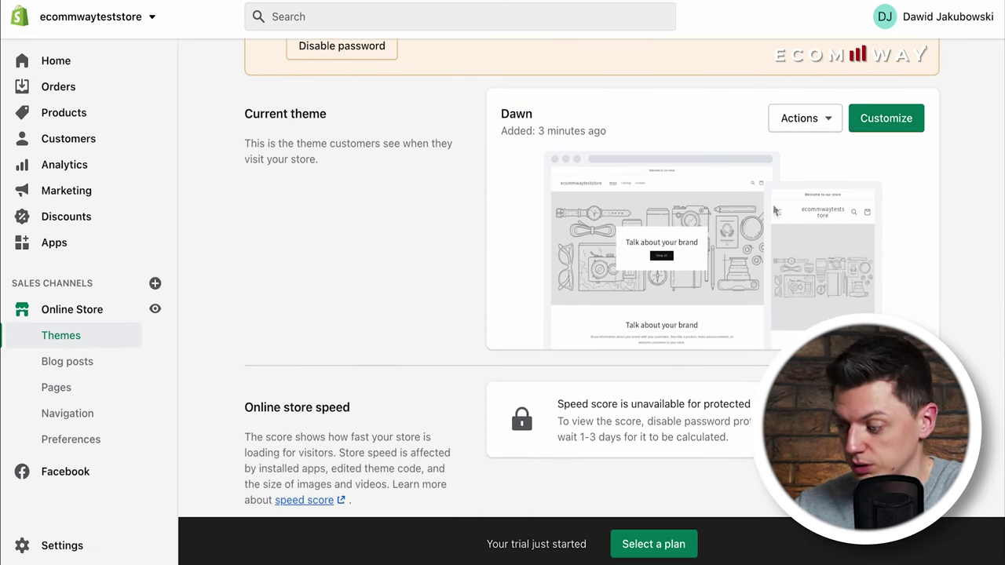
- Browse Shopify's free themes from the theme library and open the details of the Brooklyn theme
scroll(710, 228, "down", 5)
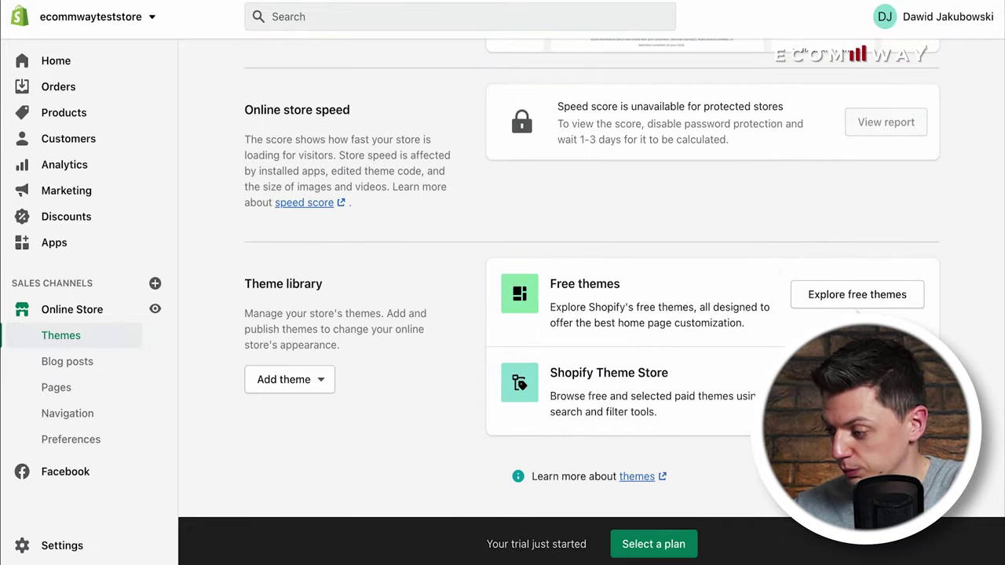
left_click(851, 299)
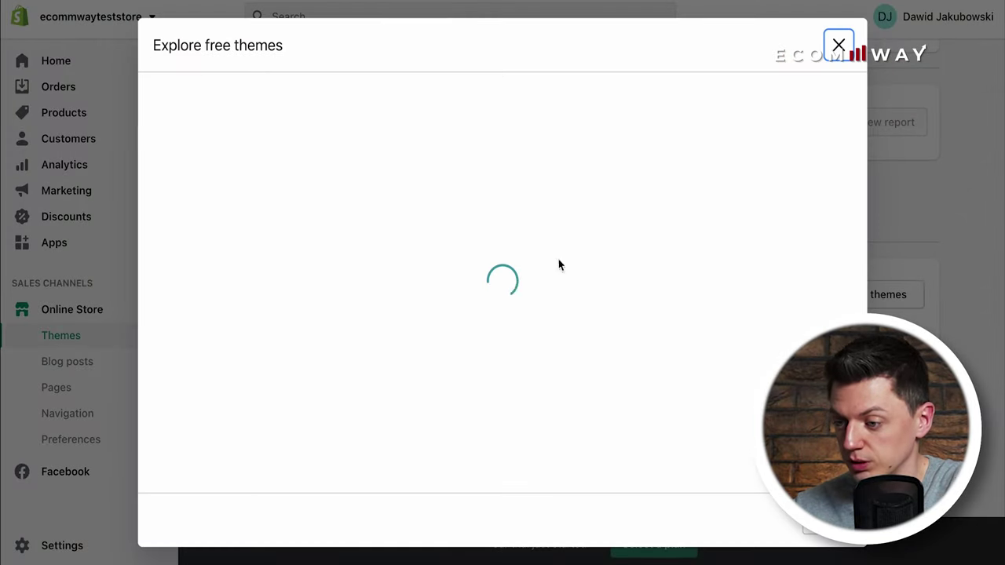
scroll(599, 294, "down", 1)
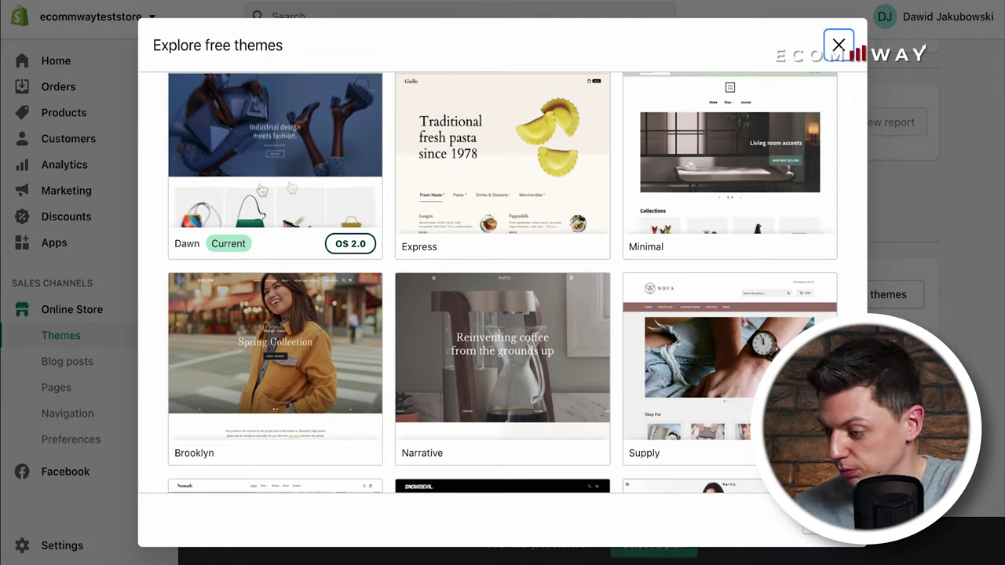
scroll(567, 265, "down", 3)
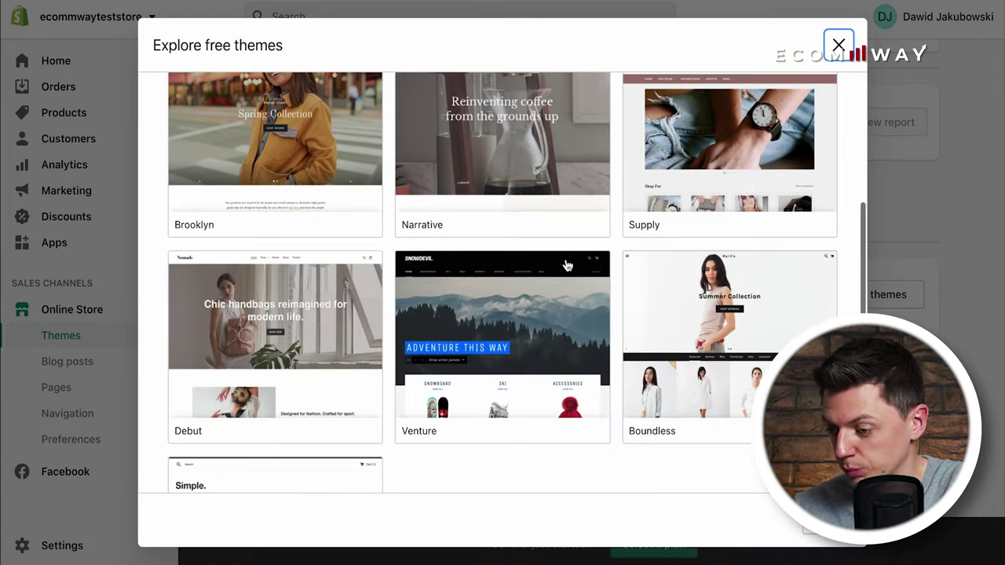
scroll(567, 266, "down", 1)
scroll(211, 306, "up", 2)
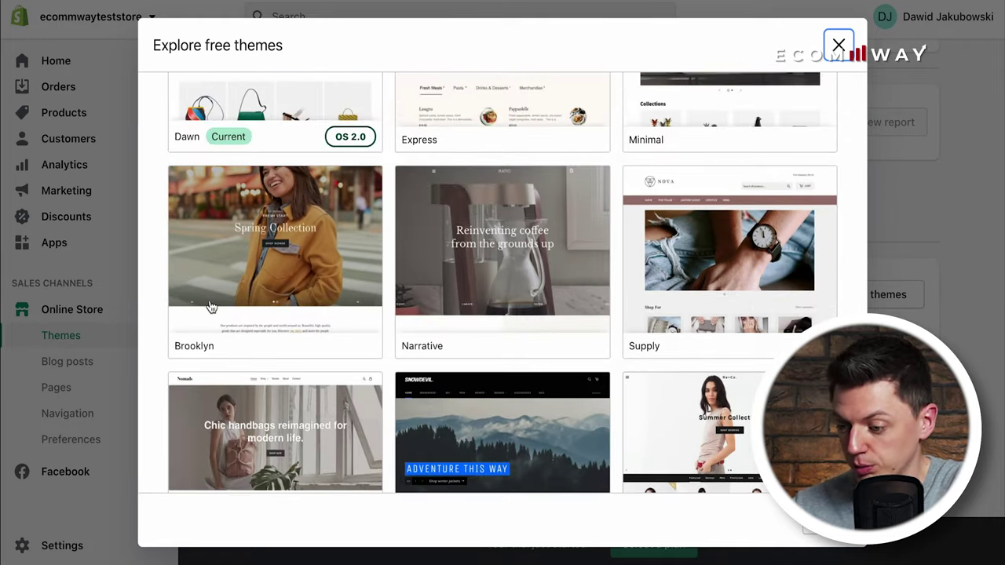
left_click(248, 245)
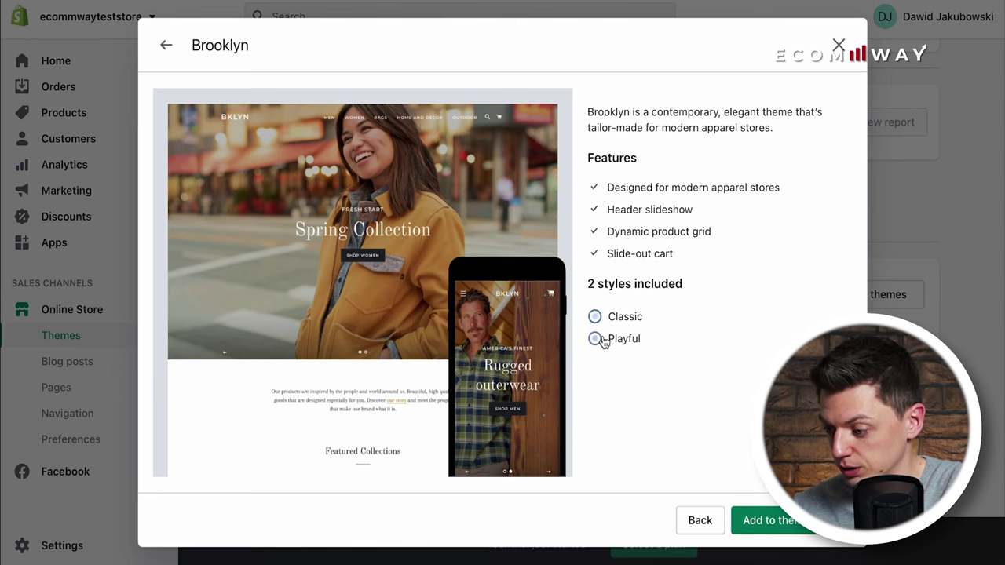
- Compare the Playful and Classic styles, keep Classic, and add Brooklyn to the theme library
left_click(602, 340)
left_click(627, 317)
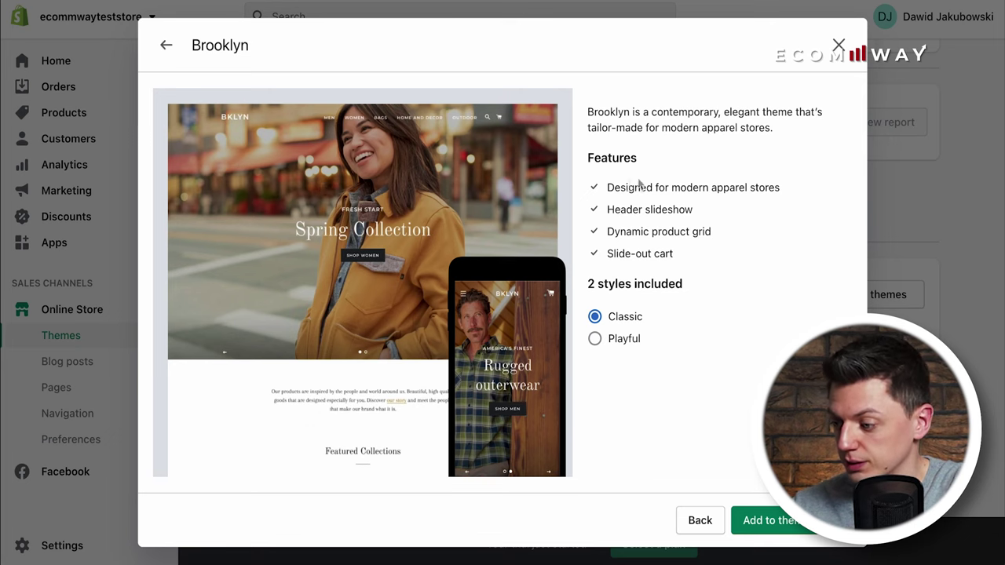
left_click(794, 532)
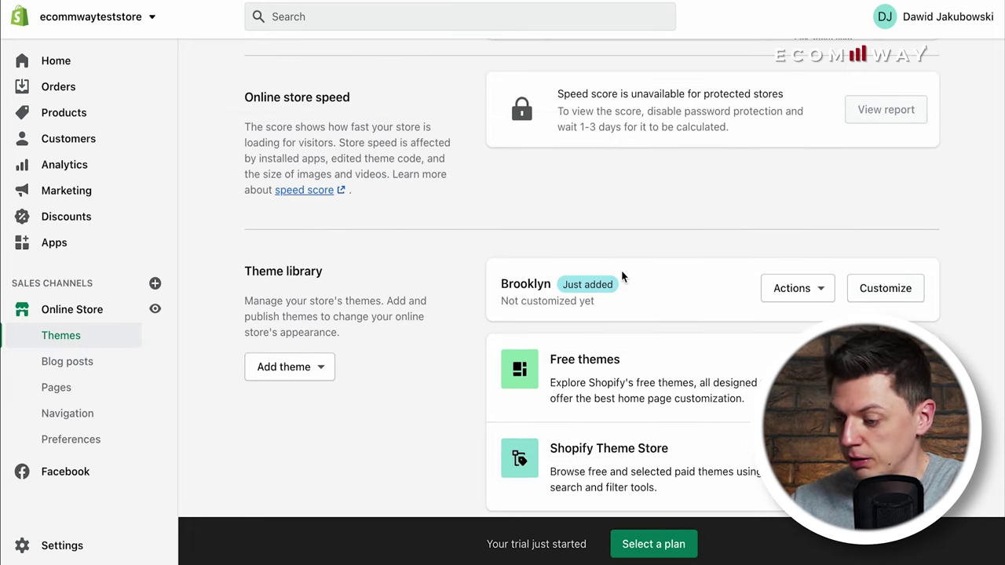
- Check the current Dawn theme, then bring up the publish confirmation for Brooklyn and dismiss it without publishing
scroll(627, 270, "up", 5)
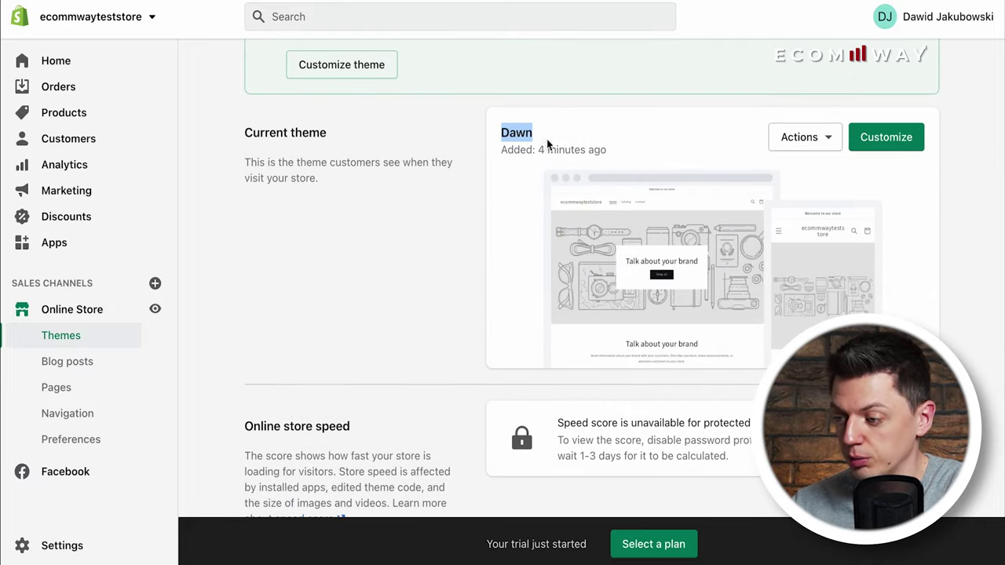
scroll(688, 158, "down", 5)
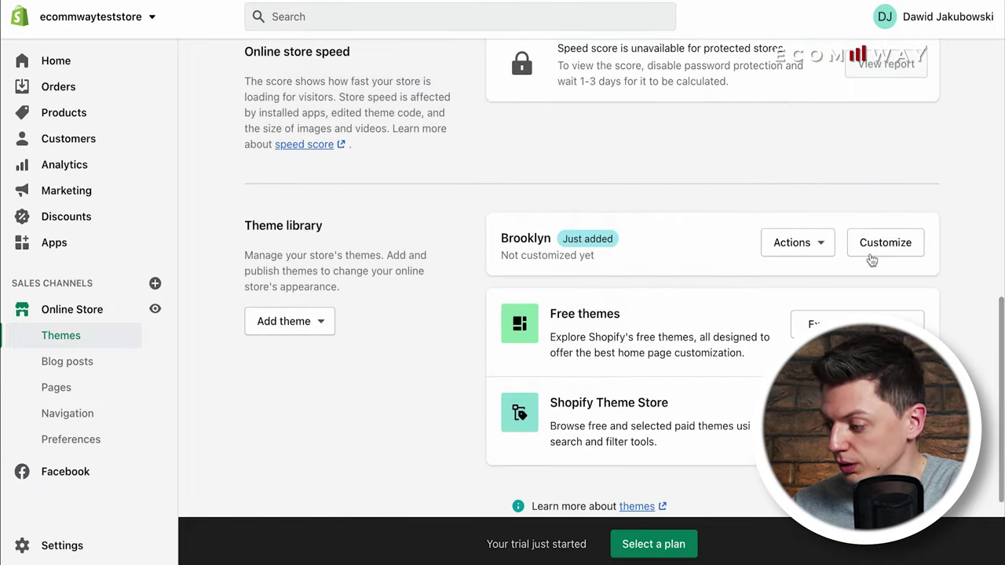
left_click(817, 241)
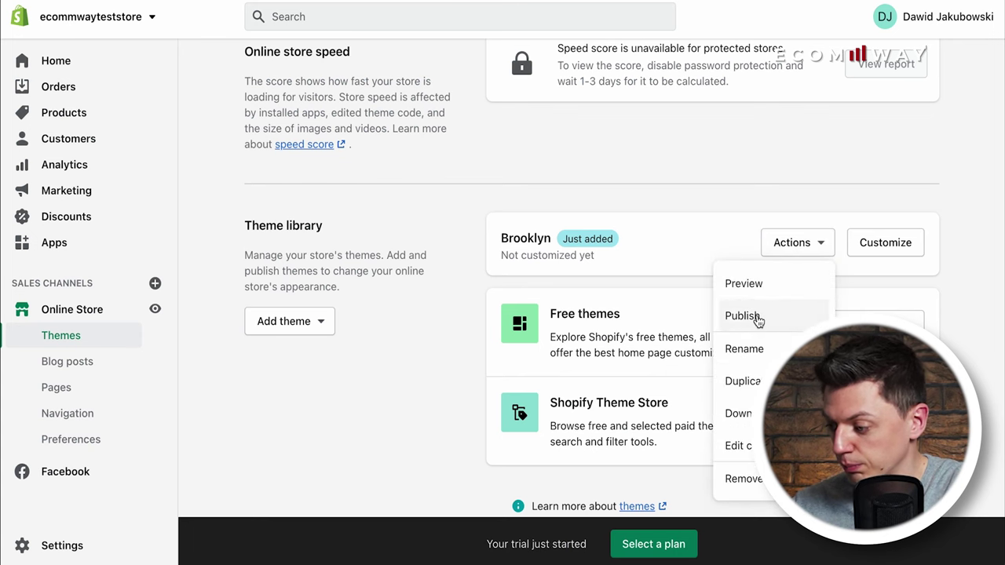
left_click(742, 315)
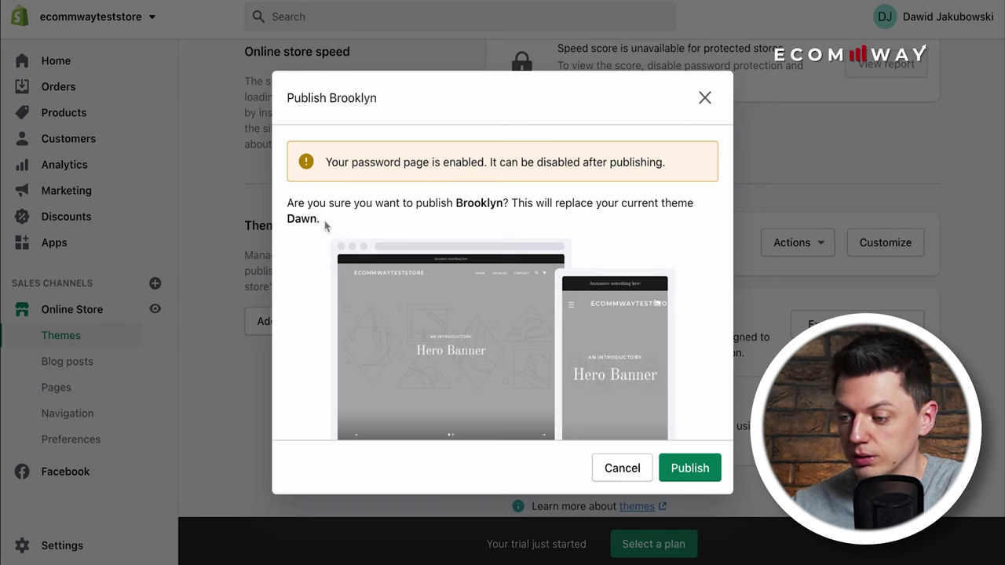
left_click(704, 98)
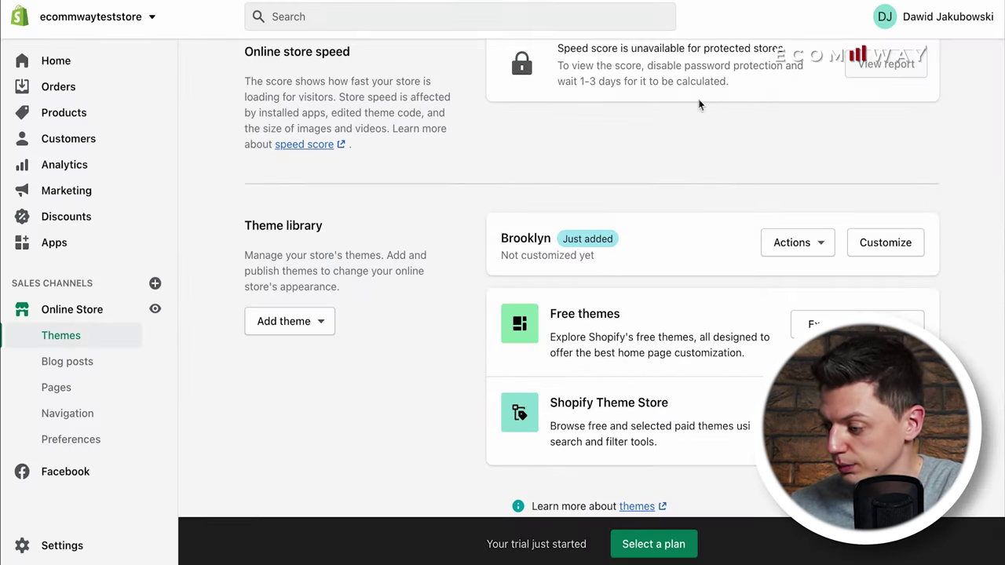
- Open the current Dawn theme for customization
scroll(740, 174, "up", 5)
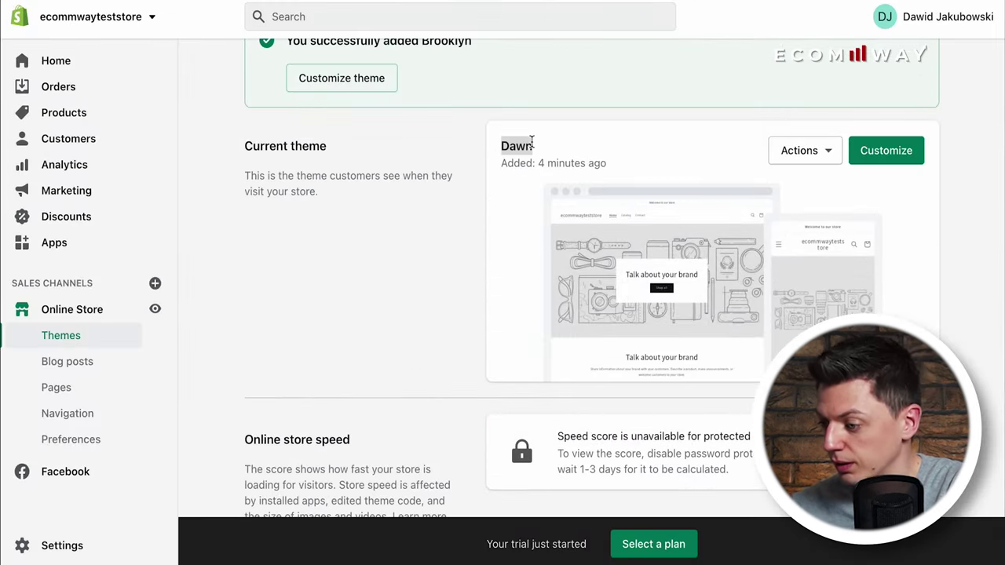
scroll(960, 227, "down", 1)
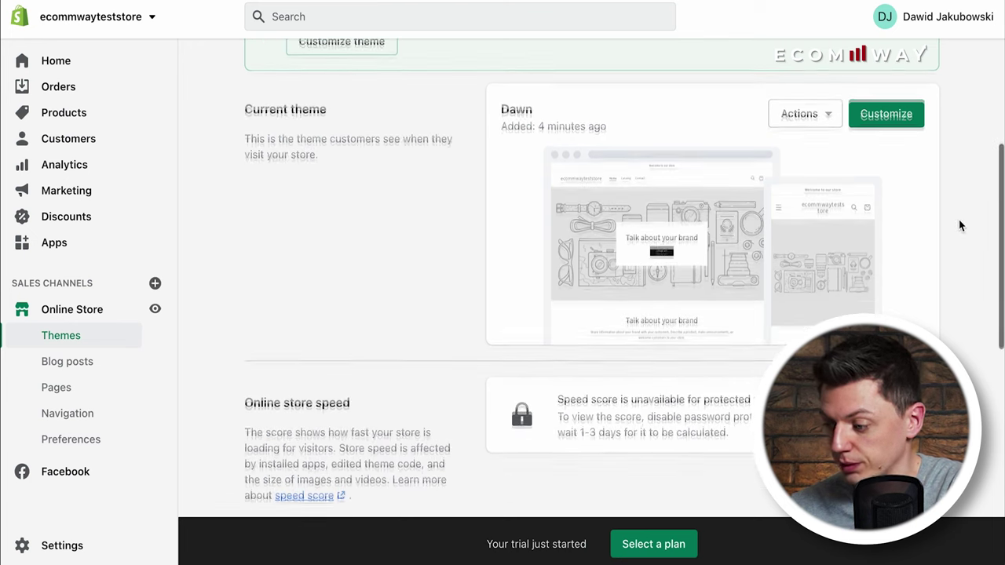
scroll(960, 226, "up", 2)
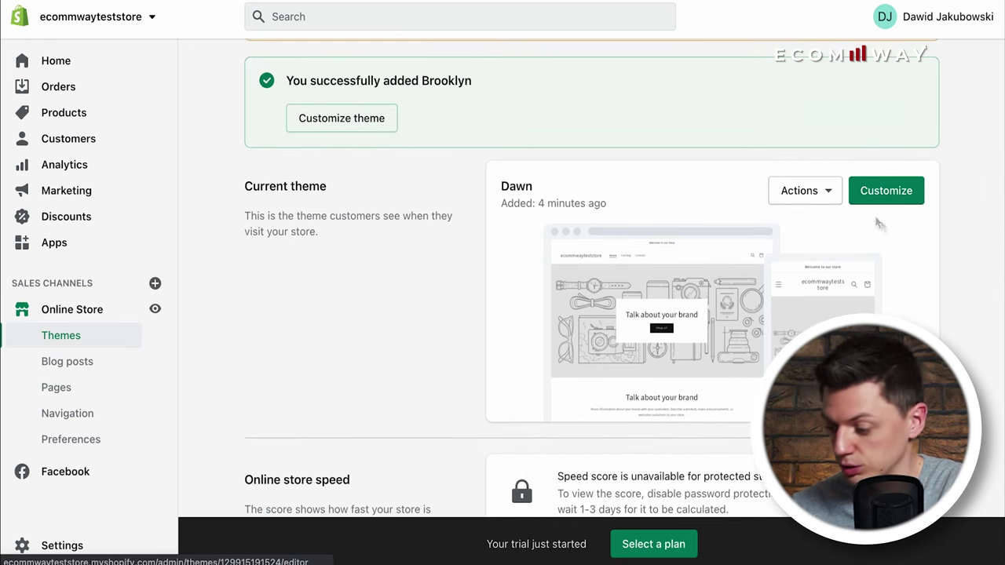
scroll(893, 192, "down", 1)
left_click(885, 161)
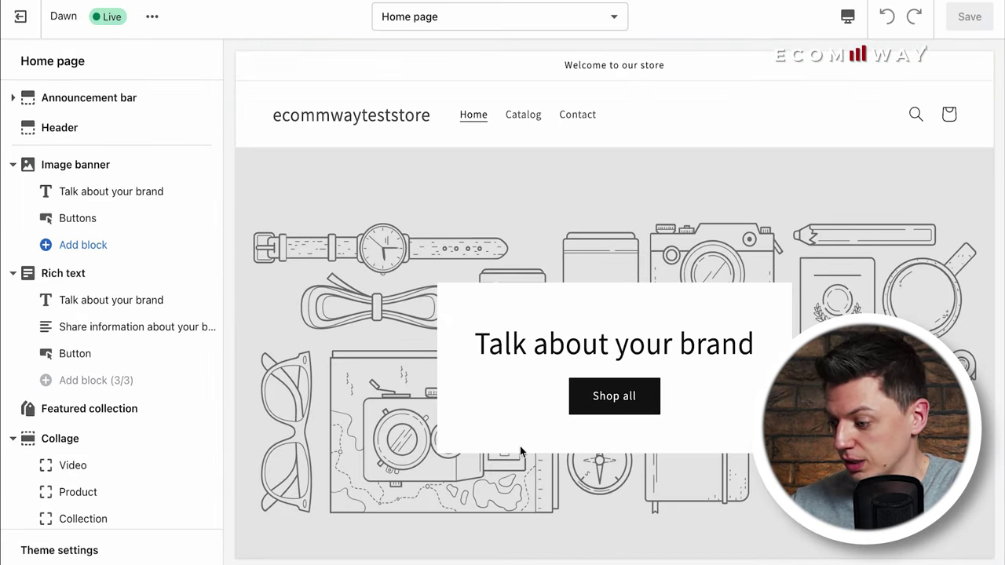
- Look over the Dawn home page preview, from the image banner down through the example product sections
scroll(563, 148, "down", 5)
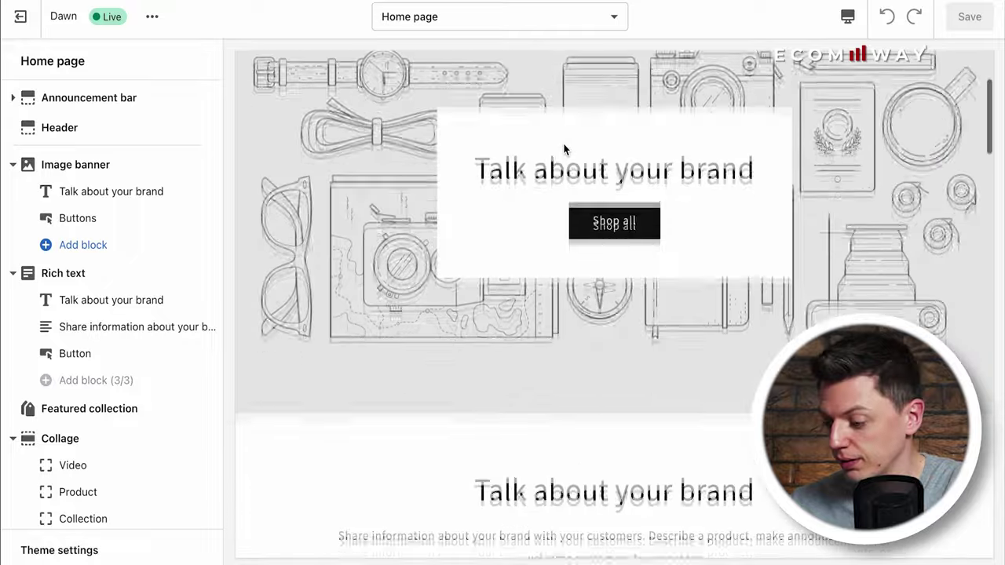
scroll(563, 144, "down", 6)
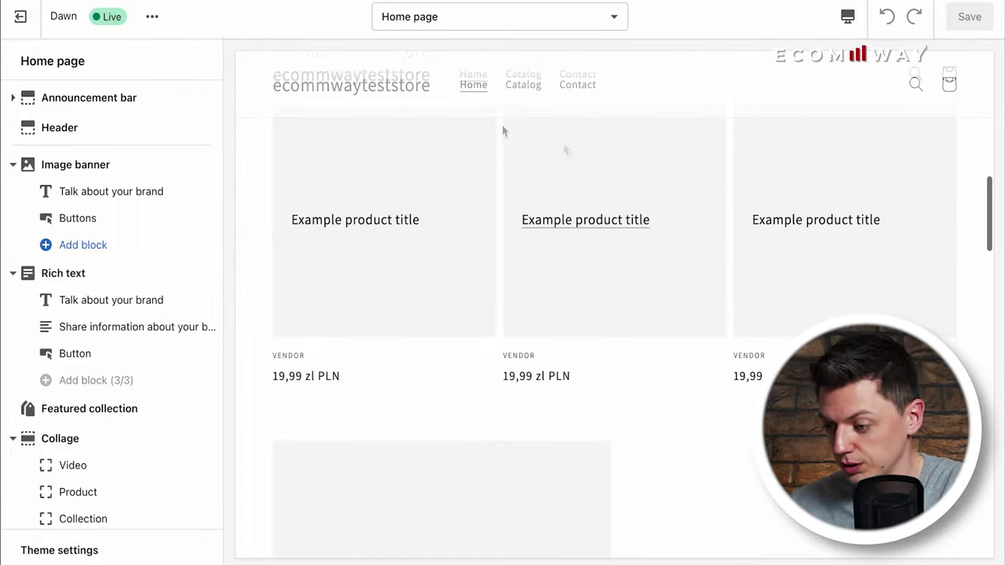
scroll(575, 250, "down", 5)
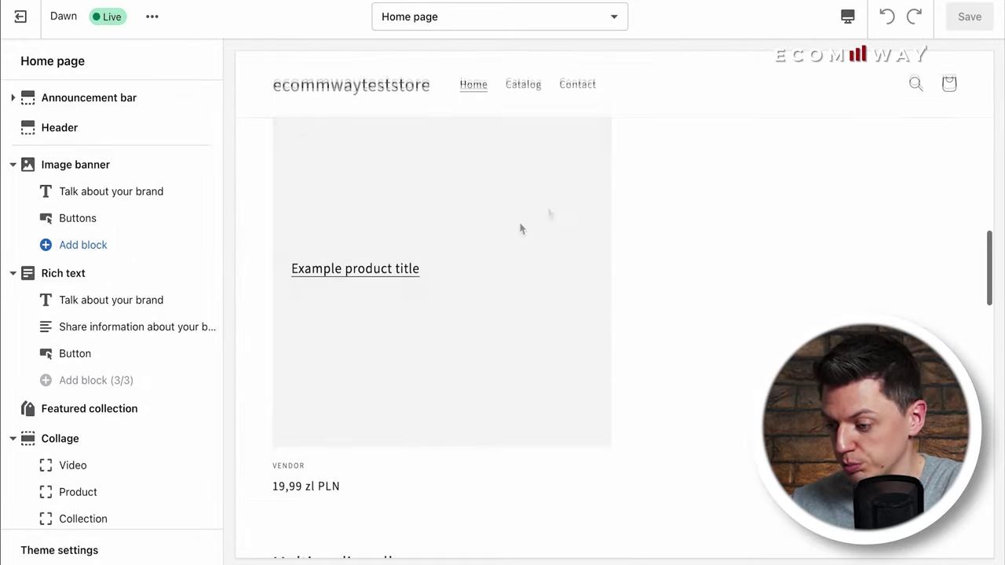
scroll(490, 374, "up", 4)
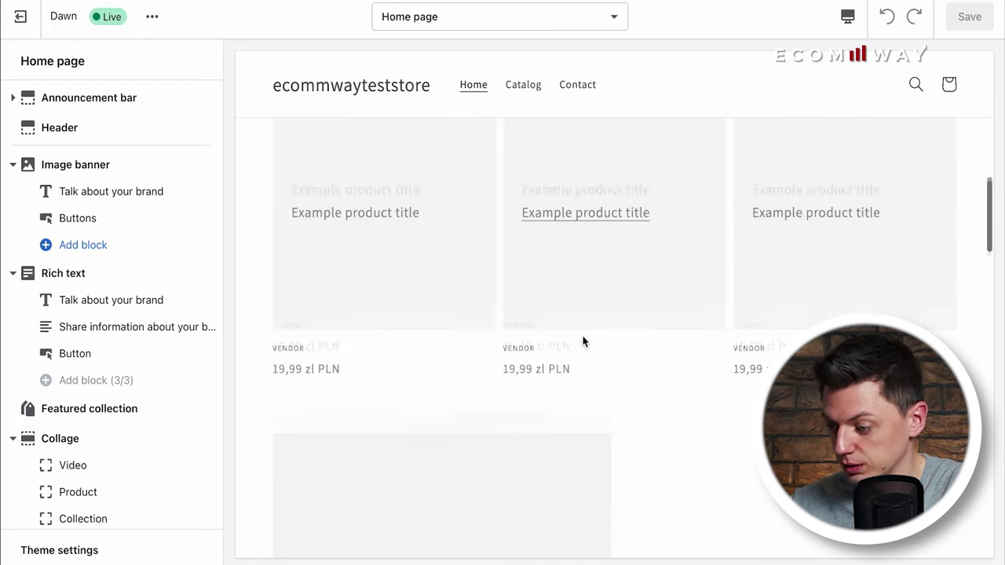
scroll(577, 390, "up", 10)
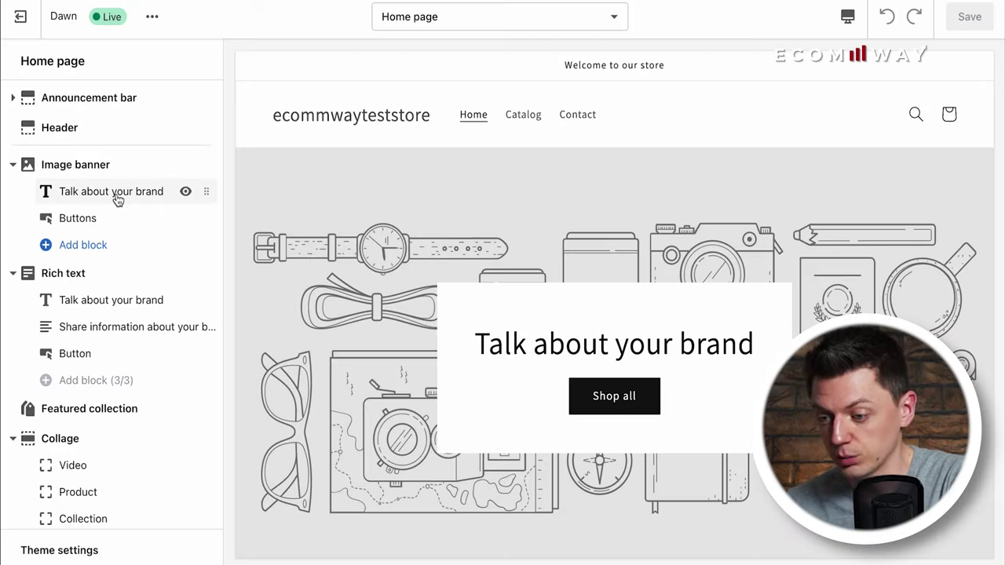
- Collapse the Image banner, Rich text, Collage and Multicolumn sections in the home page section list
left_click(12, 165)
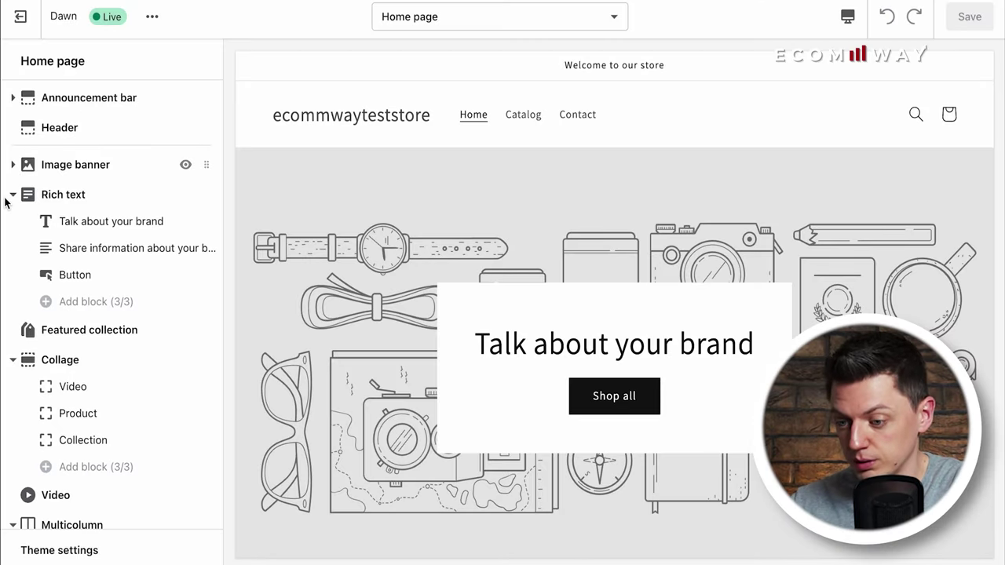
left_click(12, 194)
left_click(13, 253)
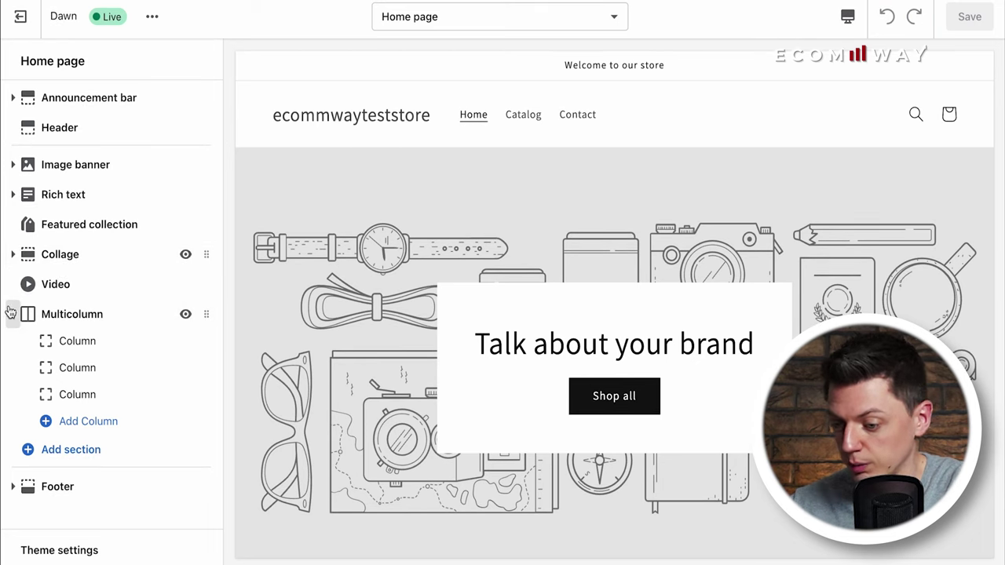
left_click(13, 315)
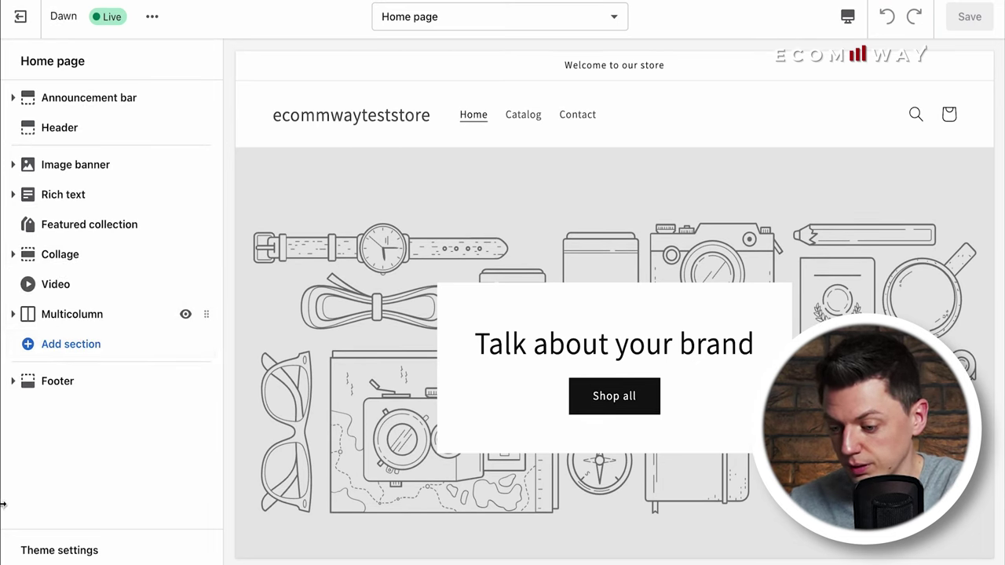
- Check the Announcement bar's settings and the text, color scheme and link options of its existing announcement
left_click(52, 101)
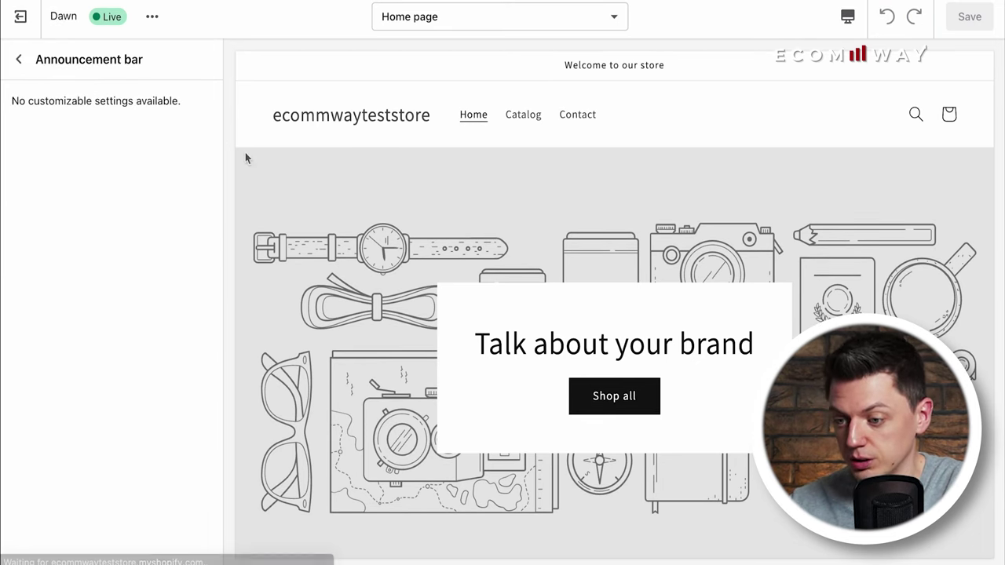
left_click_drag(563, 65, 645, 63)
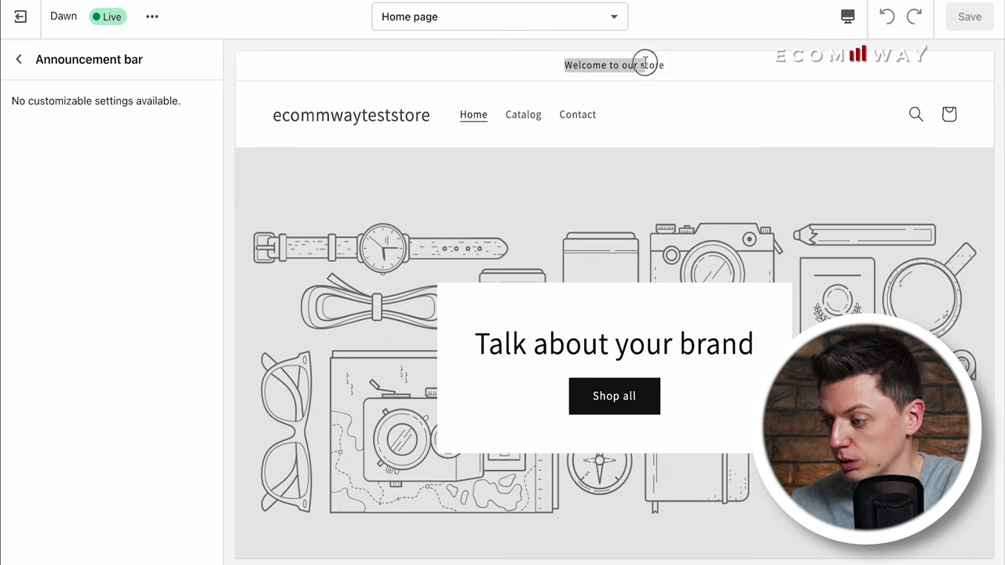
left_click(598, 302)
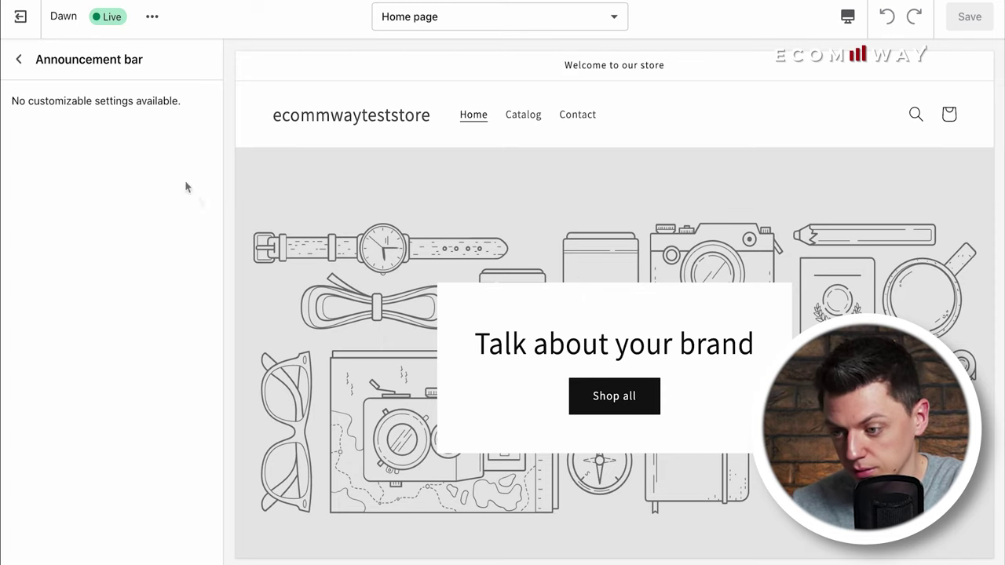
left_click(15, 63)
left_click(118, 126)
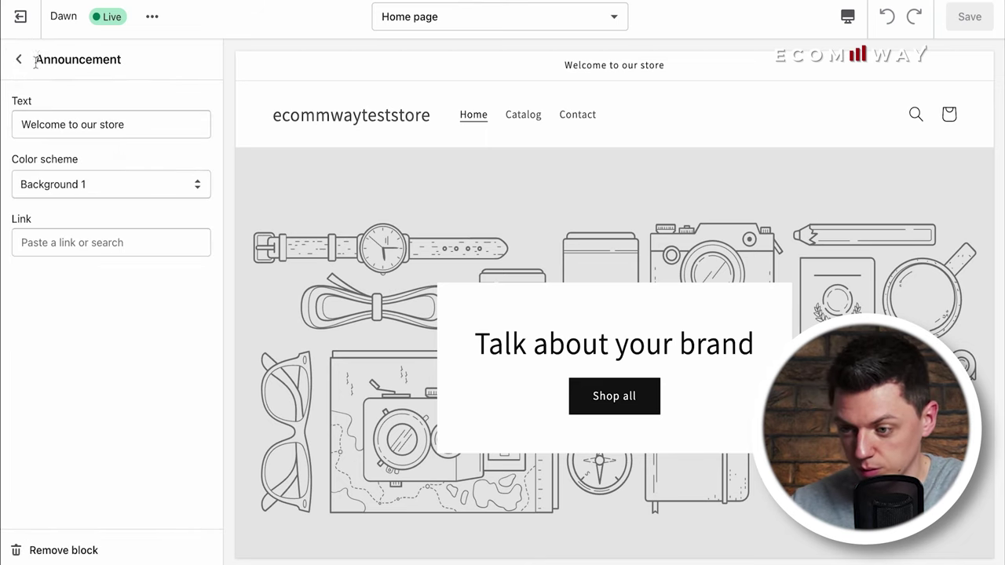
left_click(19, 62)
left_click(74, 94)
left_click(20, 61)
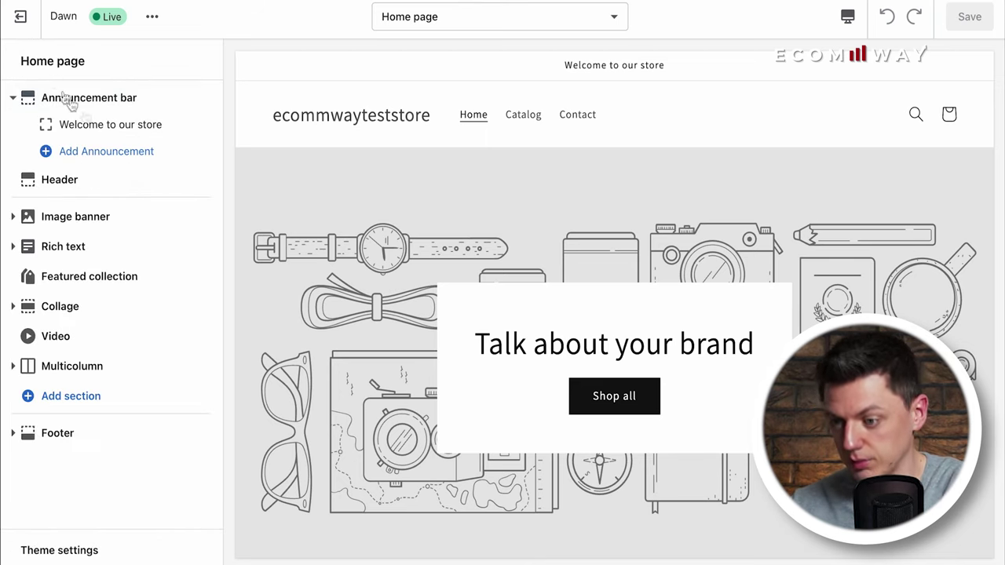
- Change the existing announcement's text to "Free Shipping Above $30"
left_click(85, 119)
left_click(95, 120)
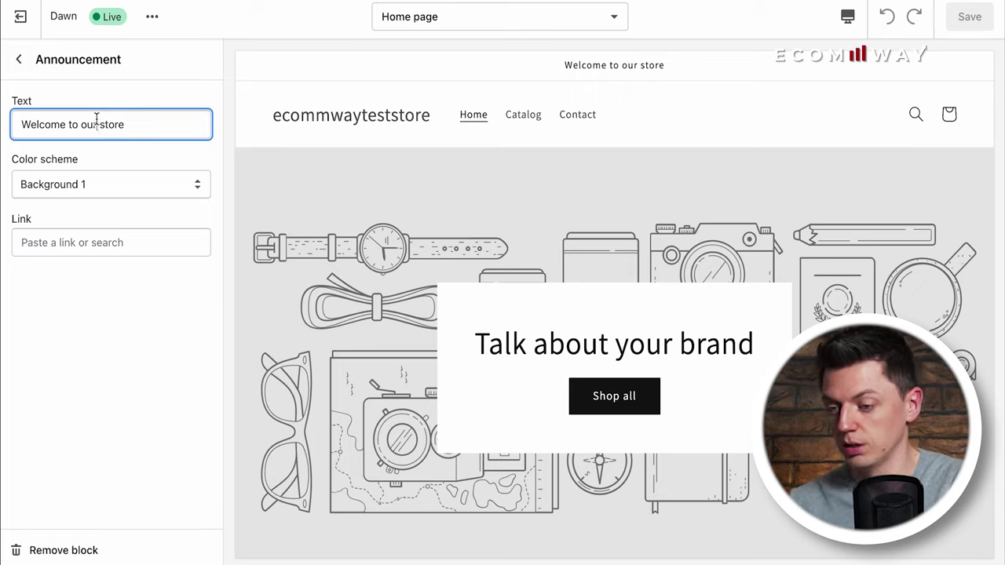
key("ctrl+a")
type("Fr")
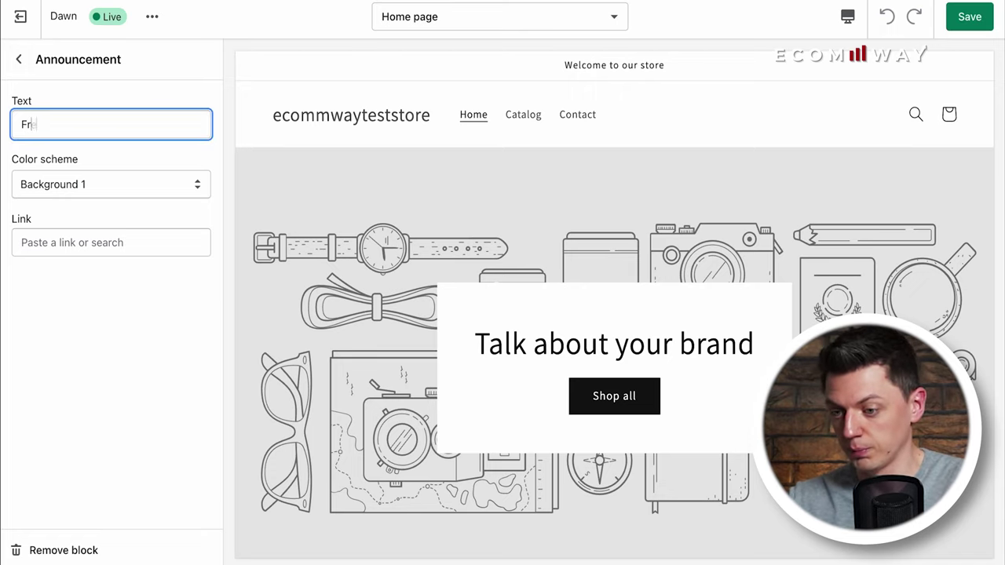
type("ee Shipping Above $30")
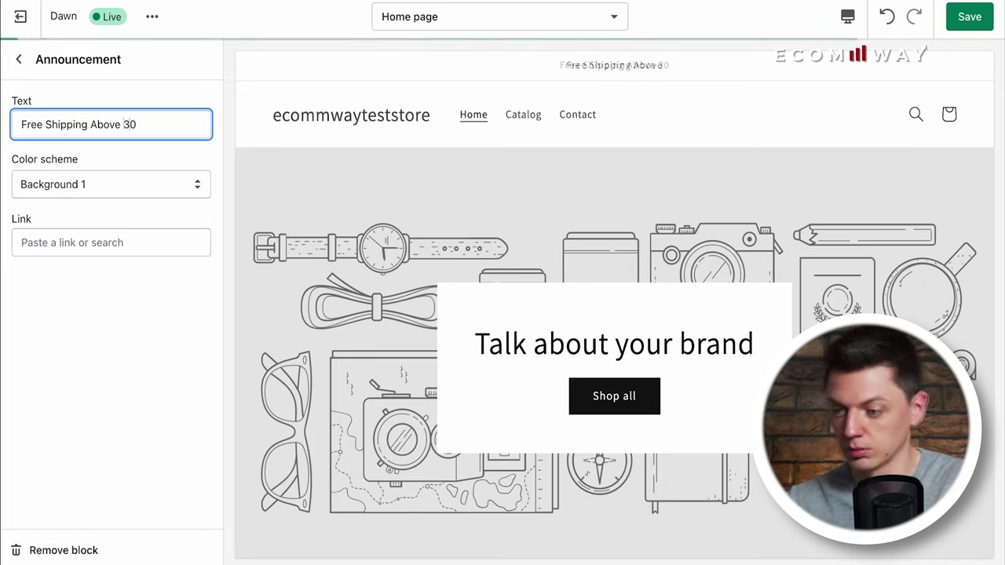
key("Left")
key("Left")
type("$")
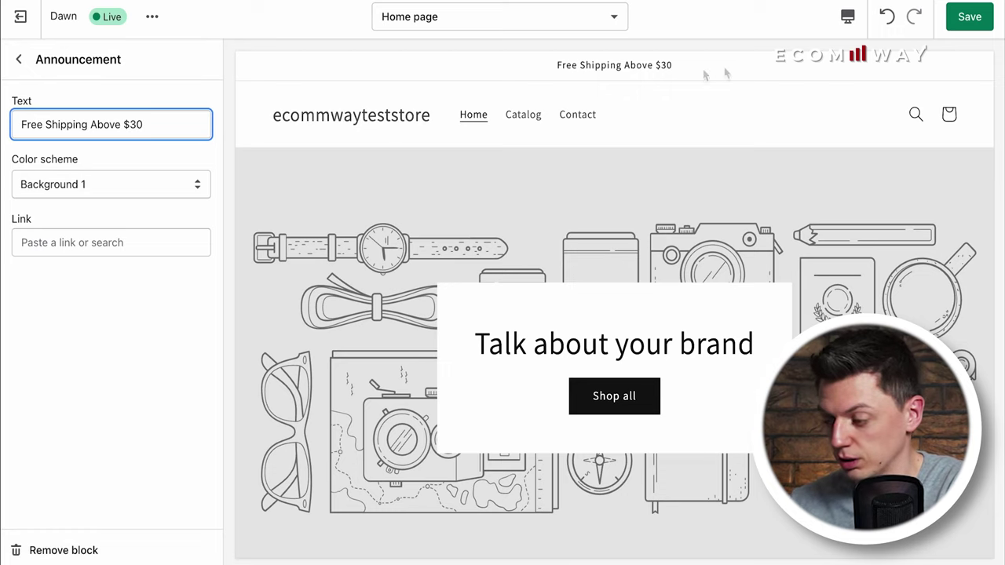
- Try the Background 2 color scheme on the free-shipping announcement, settle on Accent 1, and return to the section list without adding a link
left_click(140, 184)
left_click(169, 187)
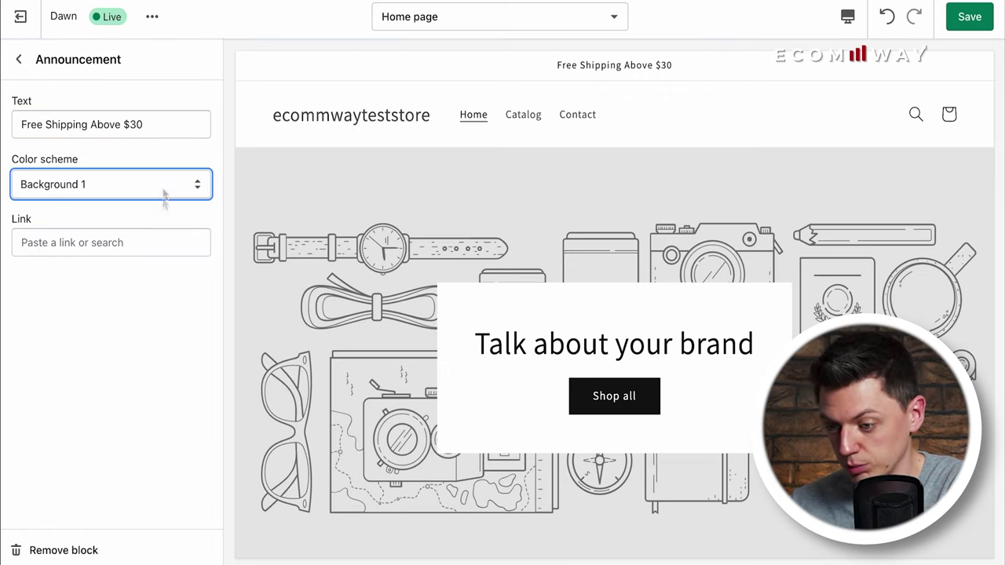
left_click(164, 194)
left_click(155, 206)
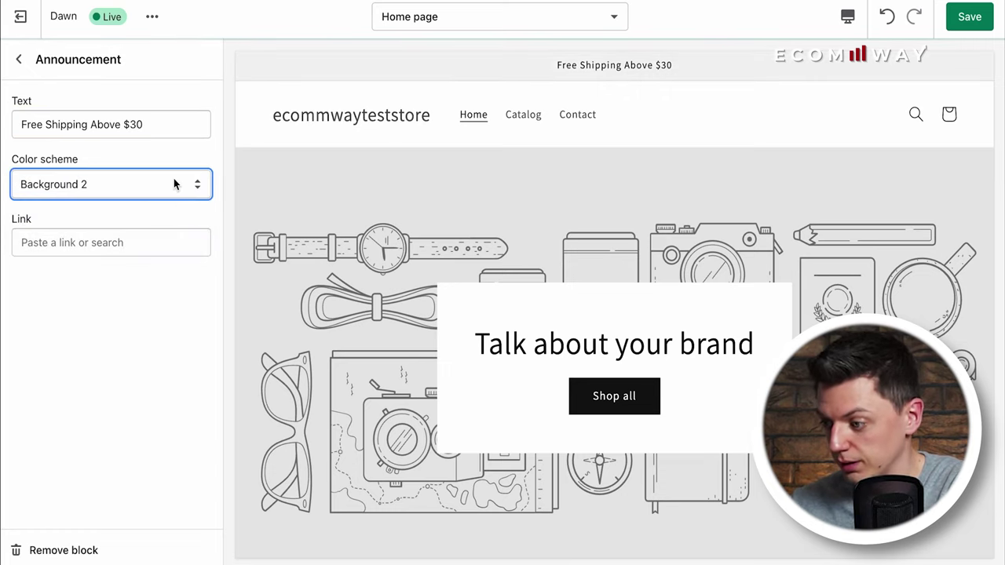
left_click(173, 181)
left_click(139, 219)
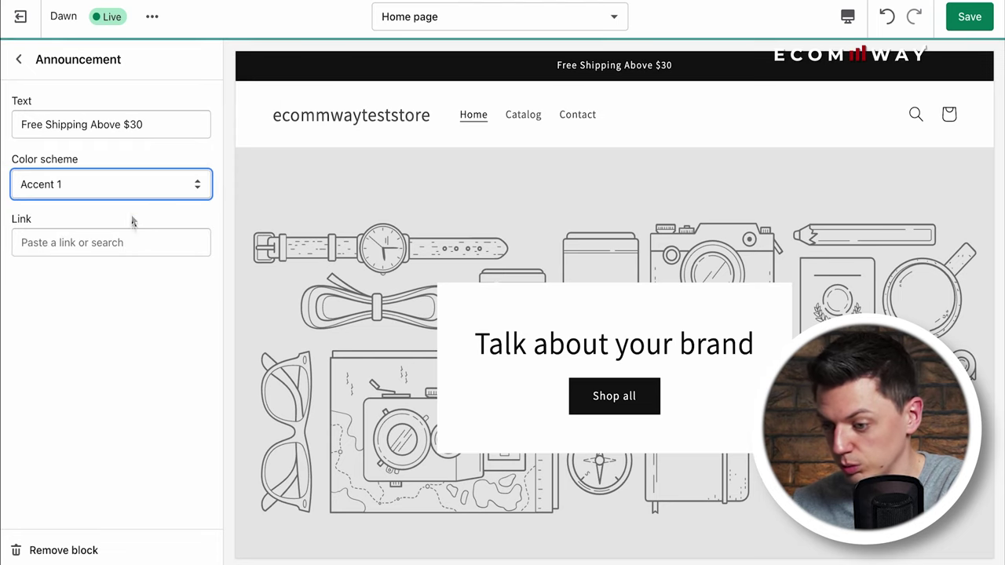
left_click(83, 242)
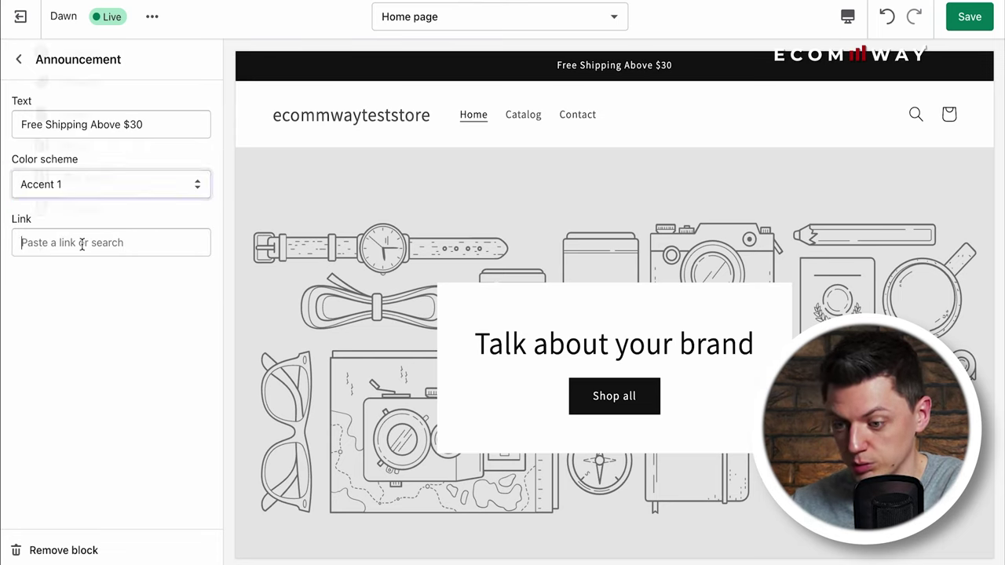
left_click(127, 340)
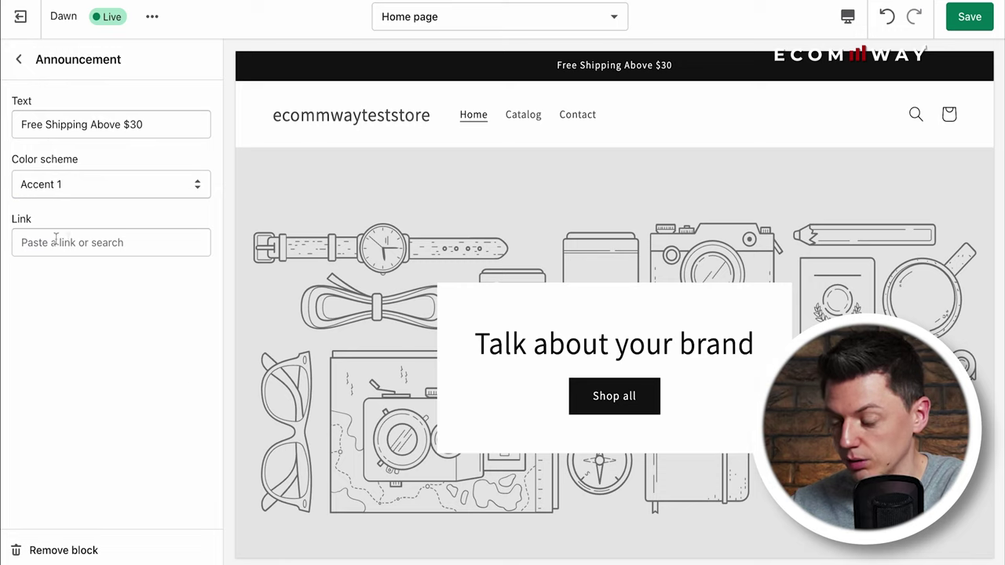
left_click(20, 56)
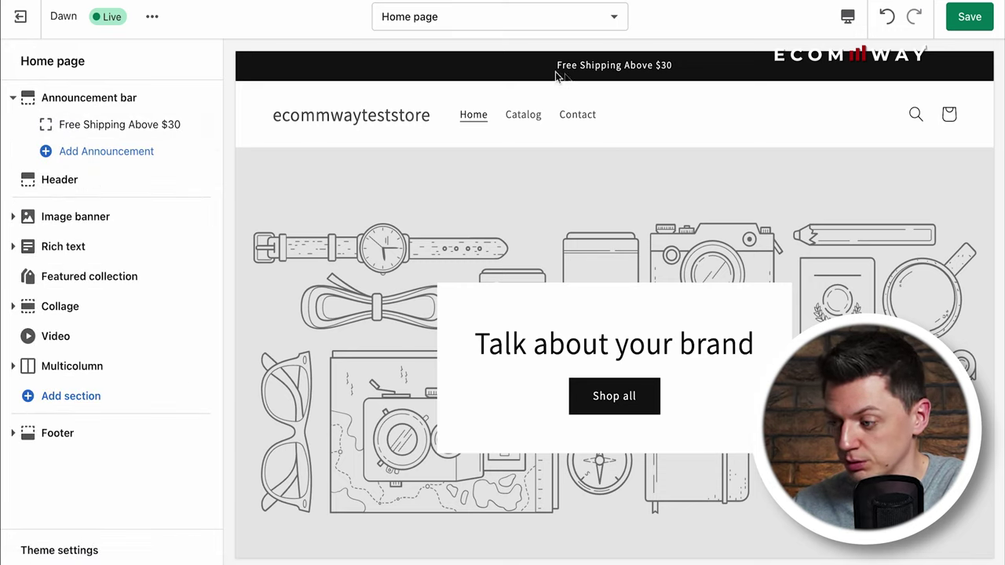
- Add a second announcement to the Announcement bar with the text "New Year Sale 50% Off"
left_click(88, 152)
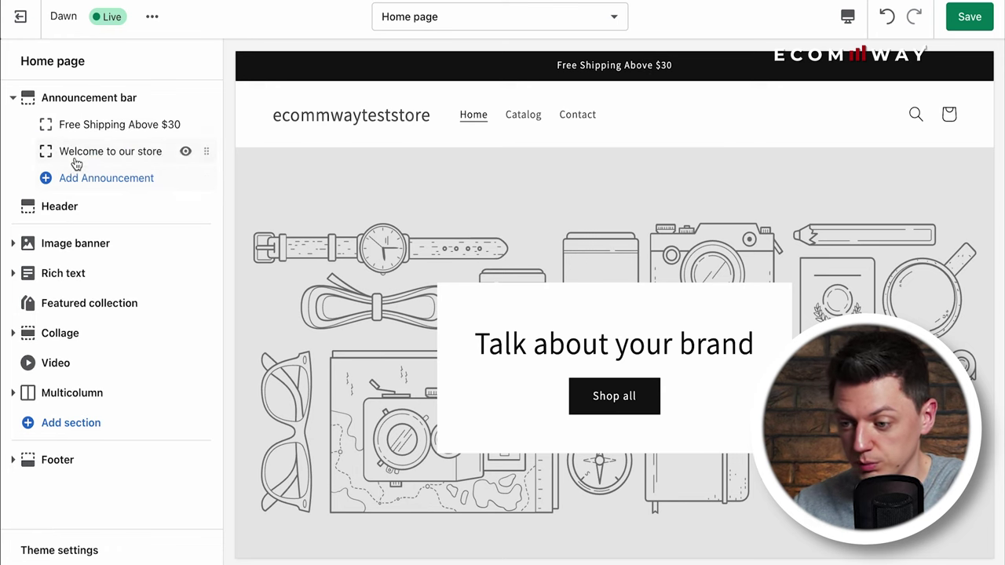
left_click(117, 154)
left_click(149, 135)
left_click_drag(149, 135, 2, 135)
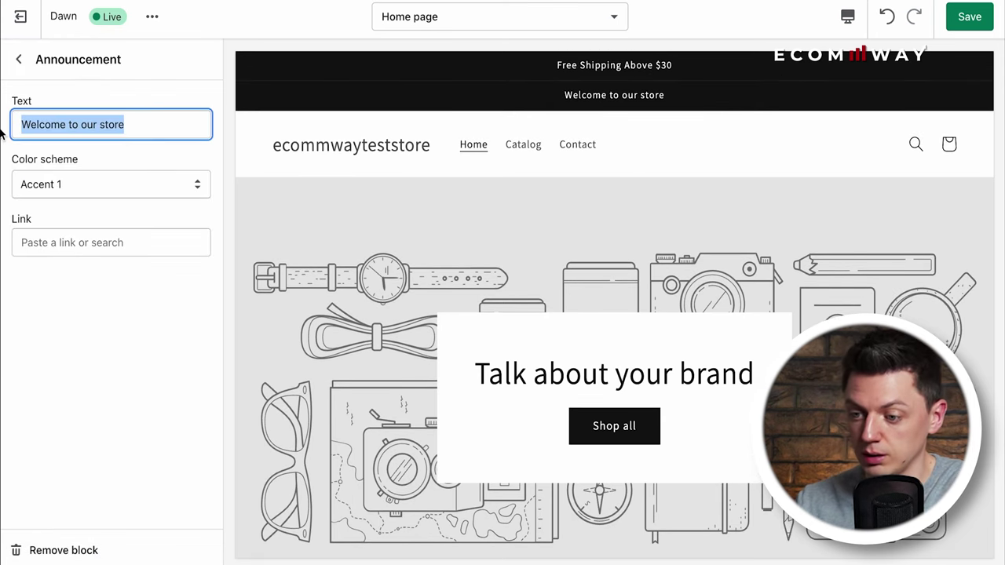
type("New Year Sale 50% Off")
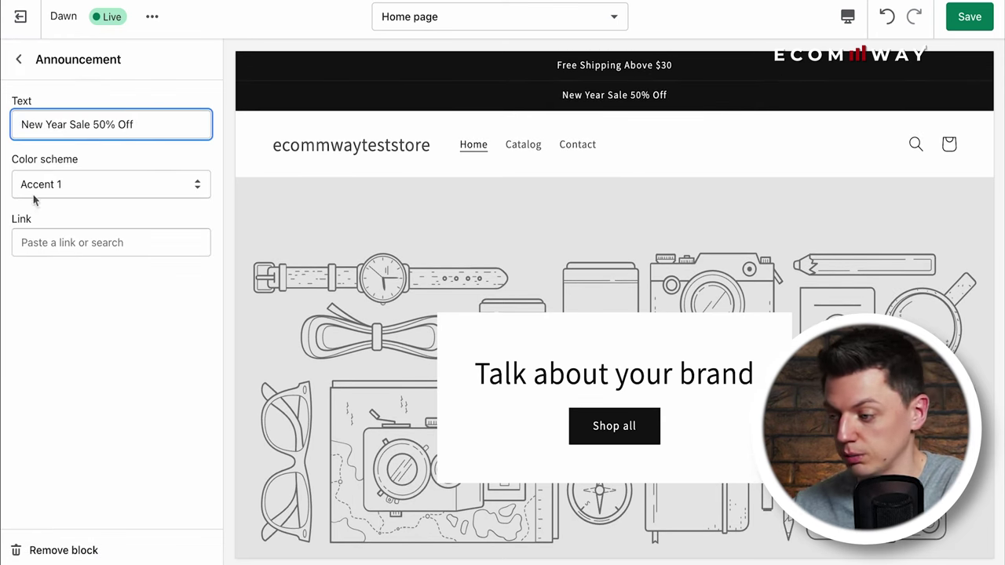
- Set the New Year sale announcement's color scheme to Background 2 and compare both announcements in the preview
left_click(99, 183)
left_click(67, 149)
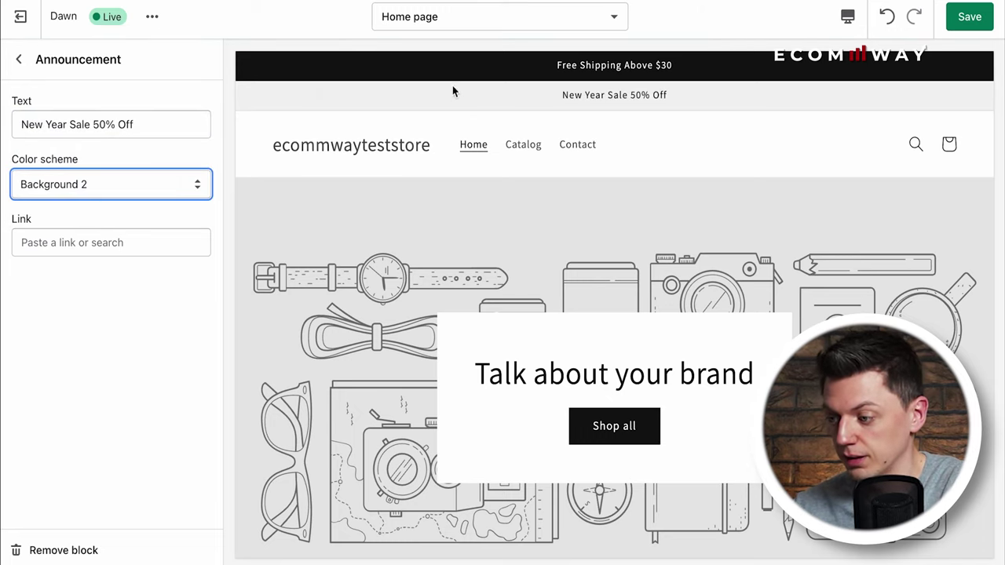
left_click_drag(552, 71, 694, 68)
triple_click(609, 110)
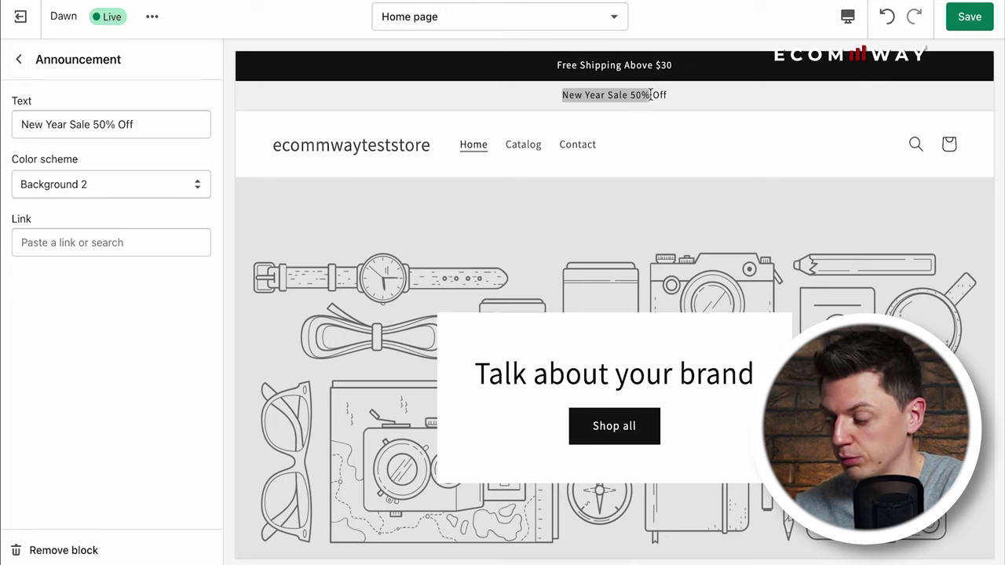
left_click(675, 100)
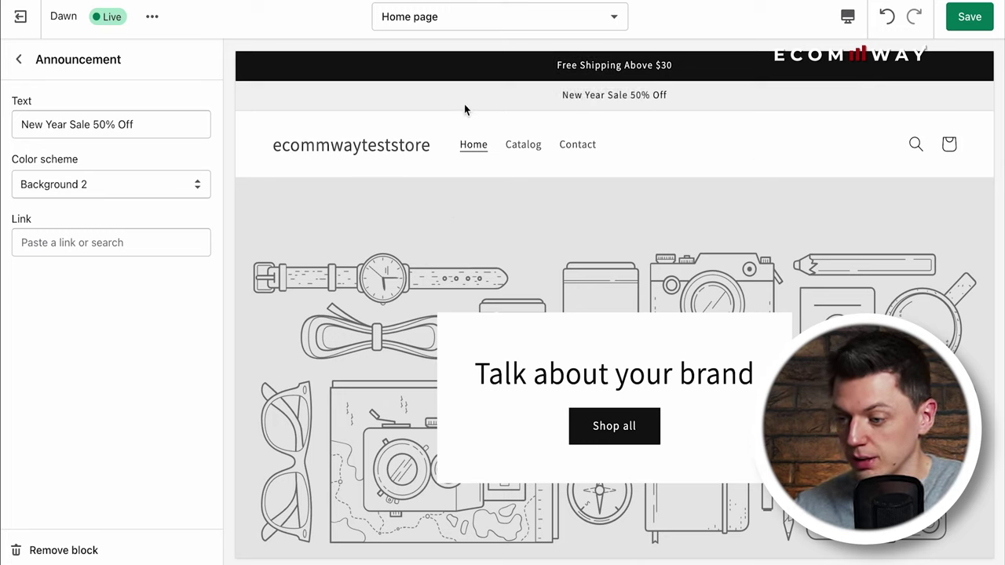
- Return to the home page section list, check the announcements in the preview, and collapse the Announcement bar section
left_click(19, 60)
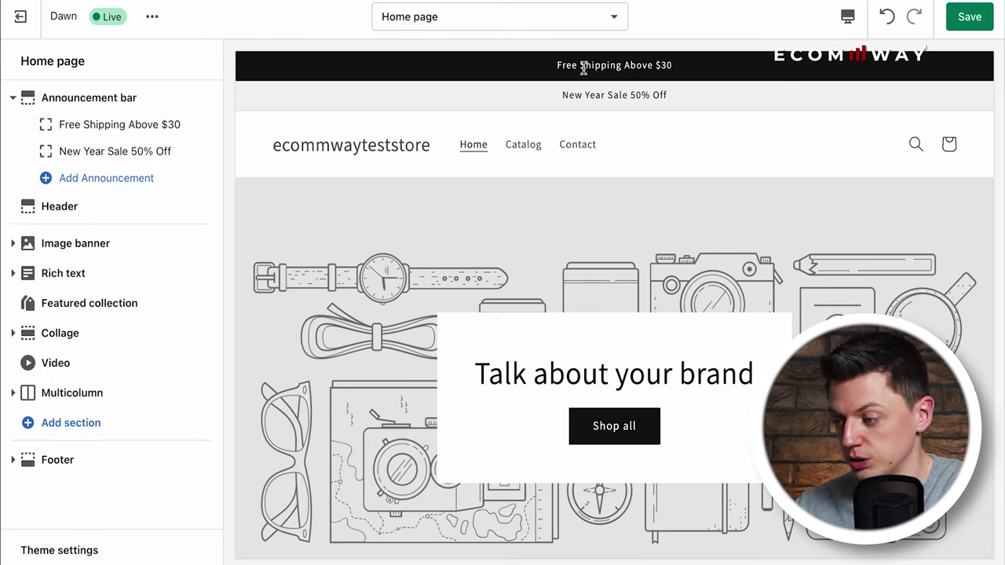
scroll(584, 68, "down", 1)
scroll(583, 68, "up", 1)
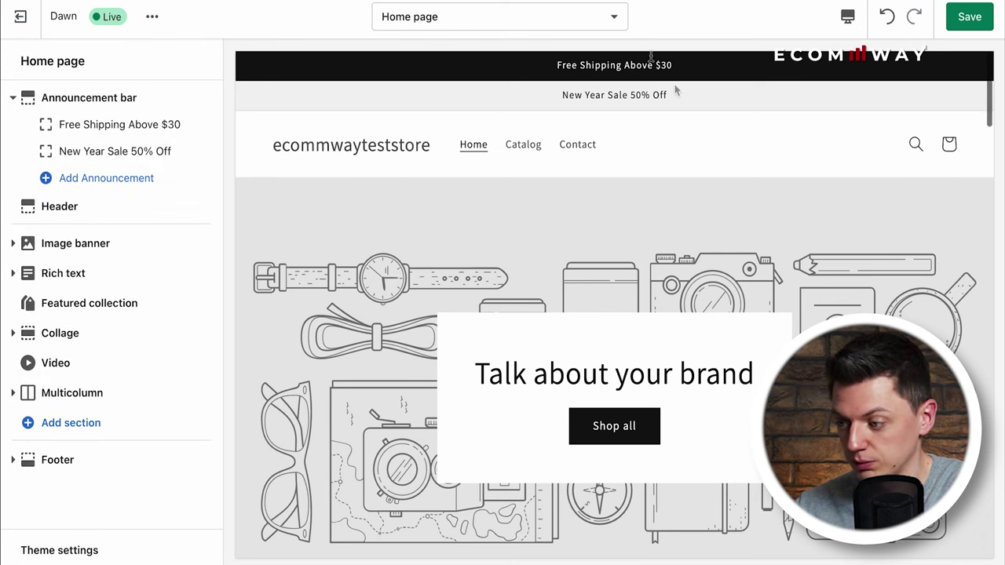
left_click(13, 99)
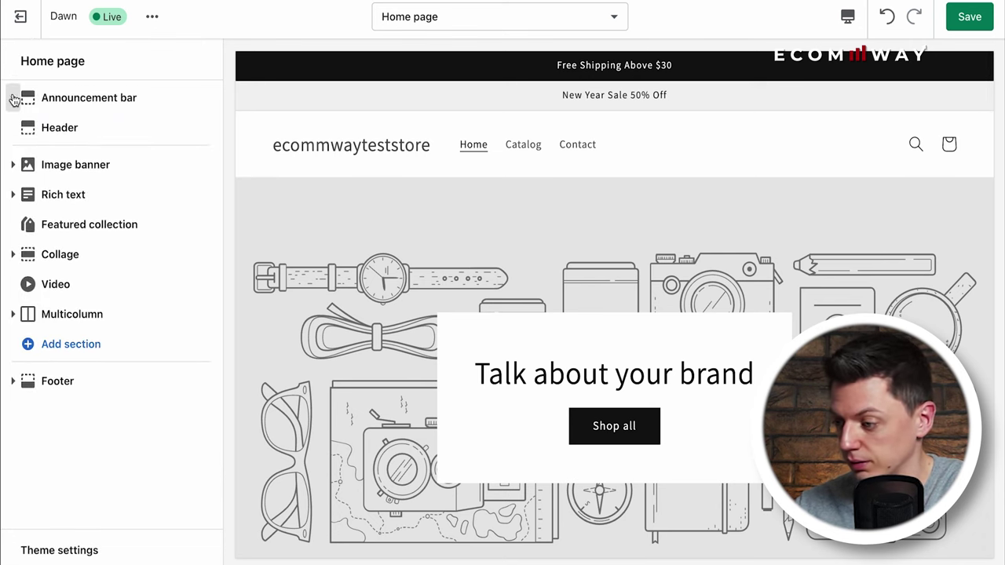
scroll(711, 162, "down", 1)
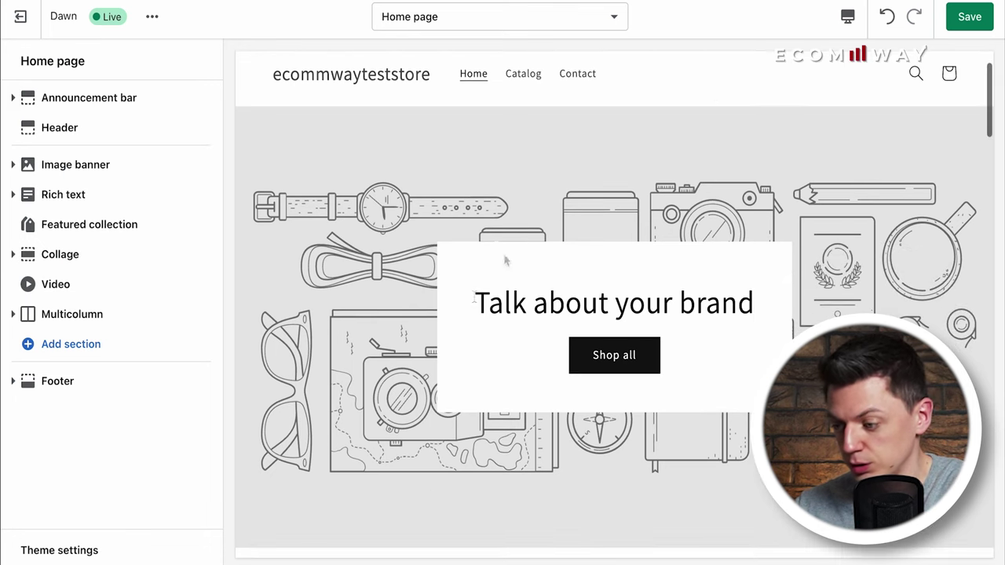
scroll(525, 358, "up", 1)
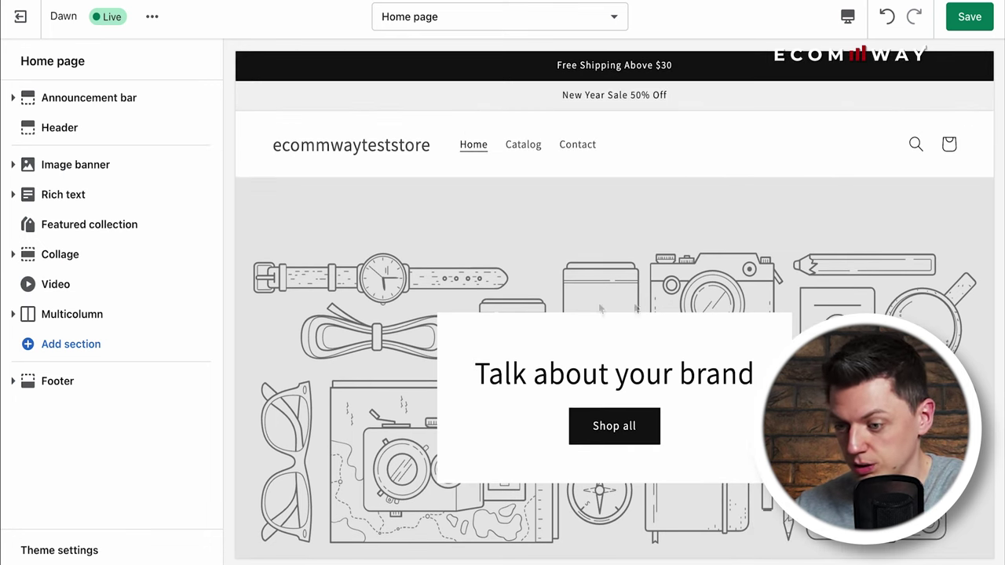
- Browse the free image collections for the Image banner's first image and open Fitness & Sports
left_click(67, 173)
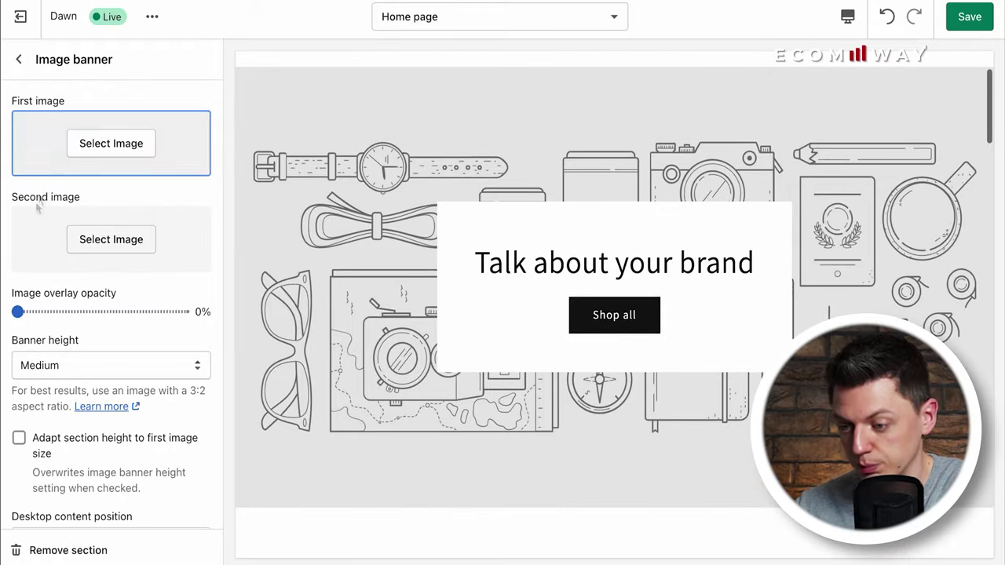
left_click(111, 141)
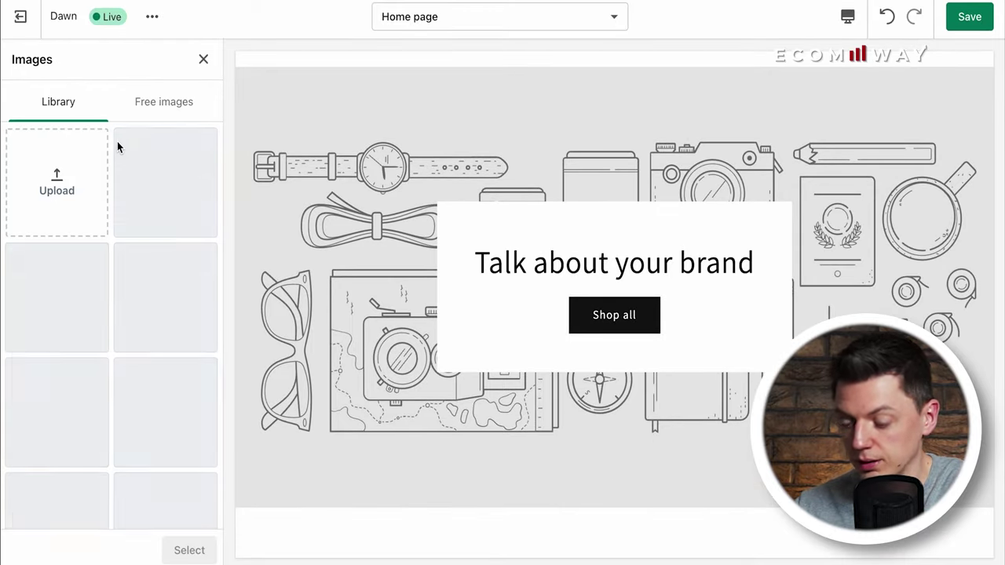
left_click(129, 101)
scroll(146, 248, "down", 4)
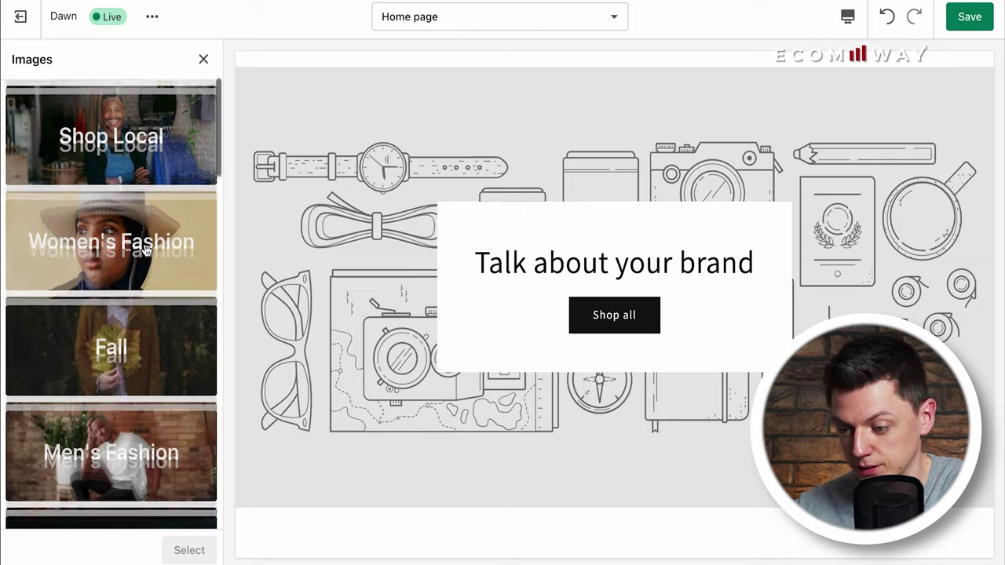
scroll(146, 249, "down", 8)
scroll(145, 250, "up", 6)
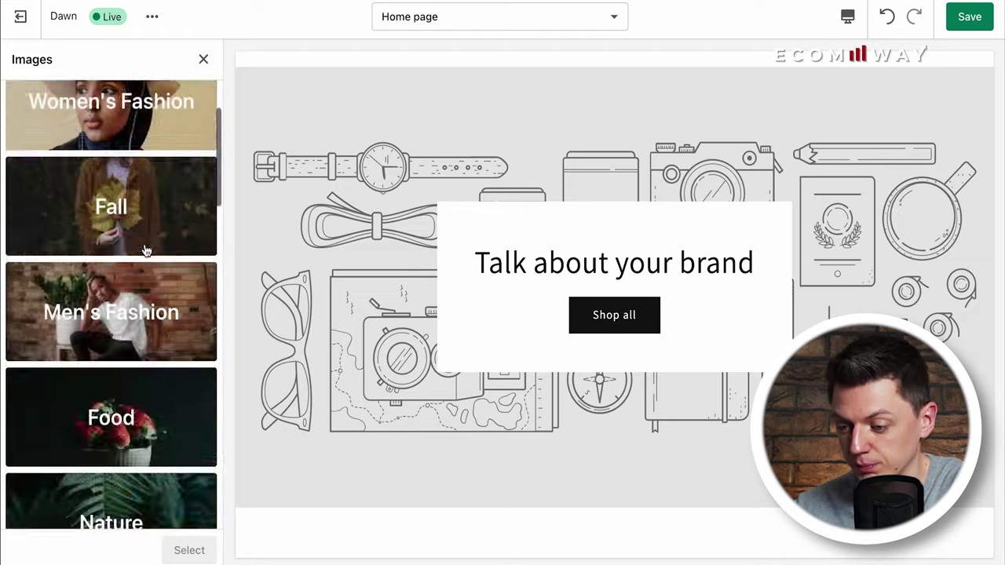
scroll(145, 249, "down", 8)
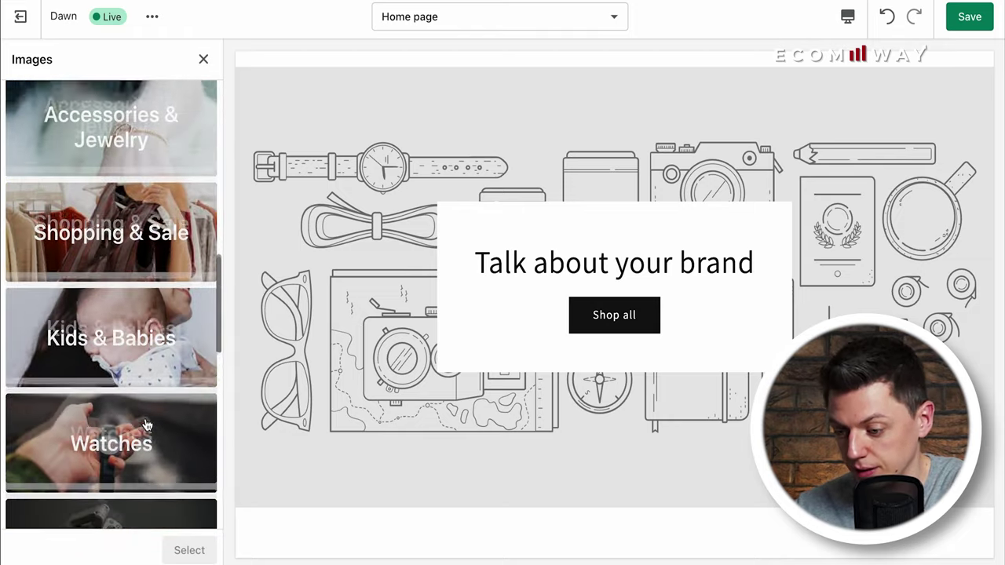
scroll(145, 425, "down", 7)
left_click(99, 187)
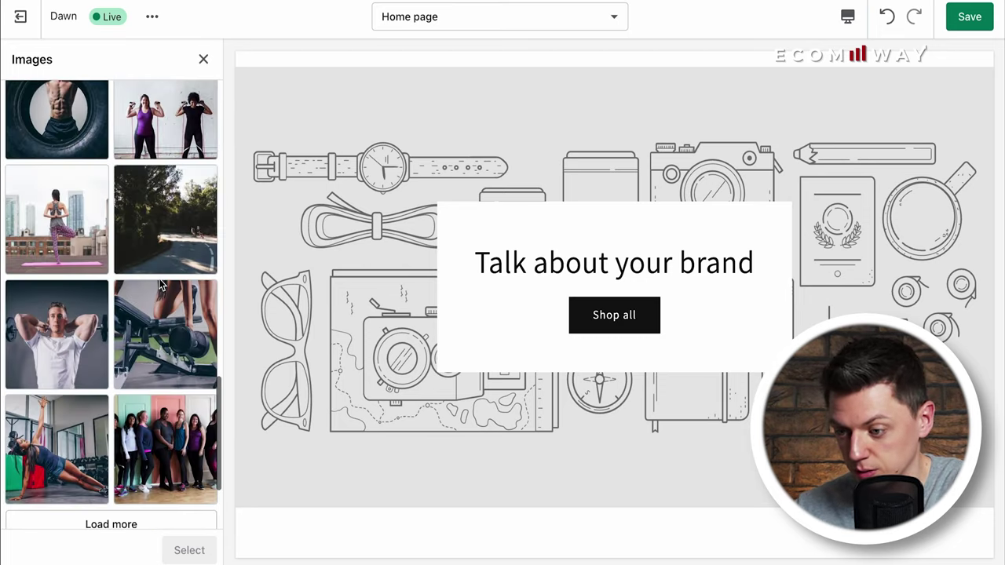
- Try the Fitness & Sports photo of a man flipping a large tire as the Image banner's first image
scroll(160, 286, "up", 5)
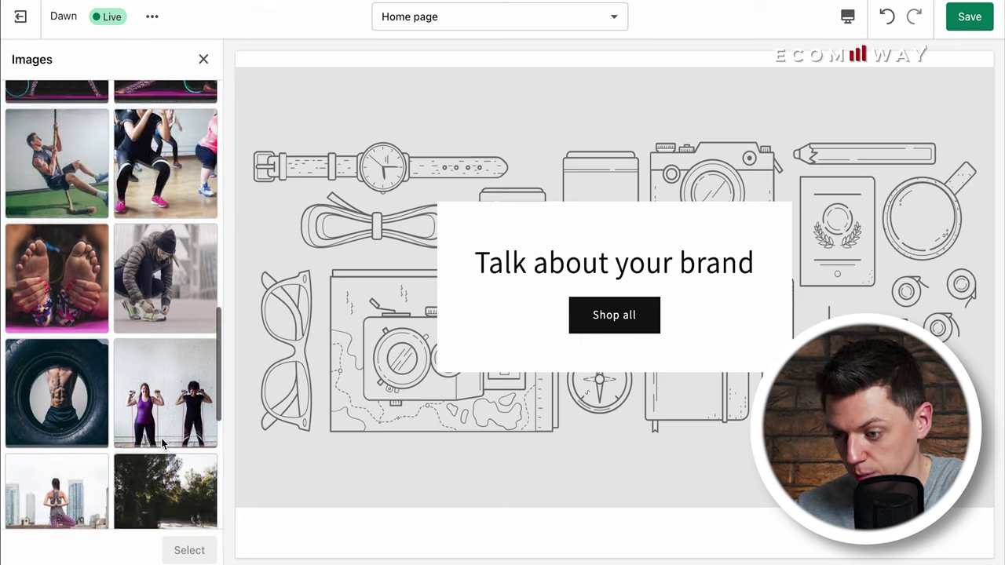
scroll(161, 444, "up", 9)
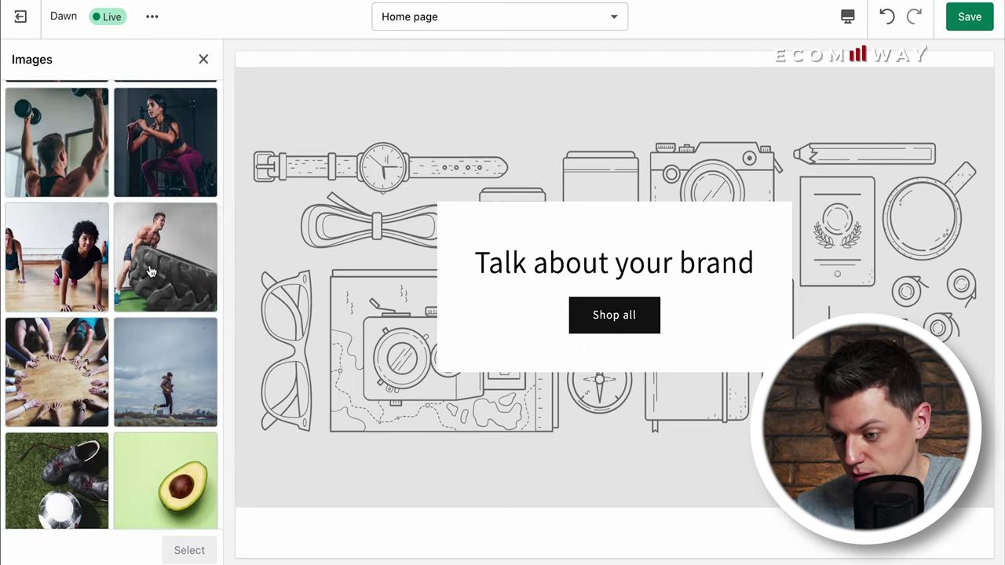
left_click(152, 271)
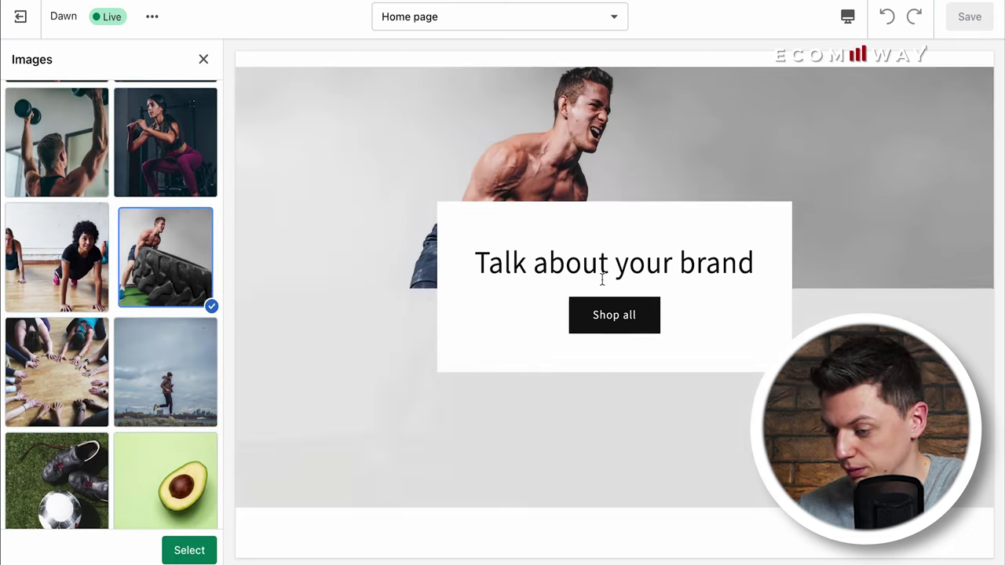
scroll(110, 274, "up", 6)
left_click(11, 141)
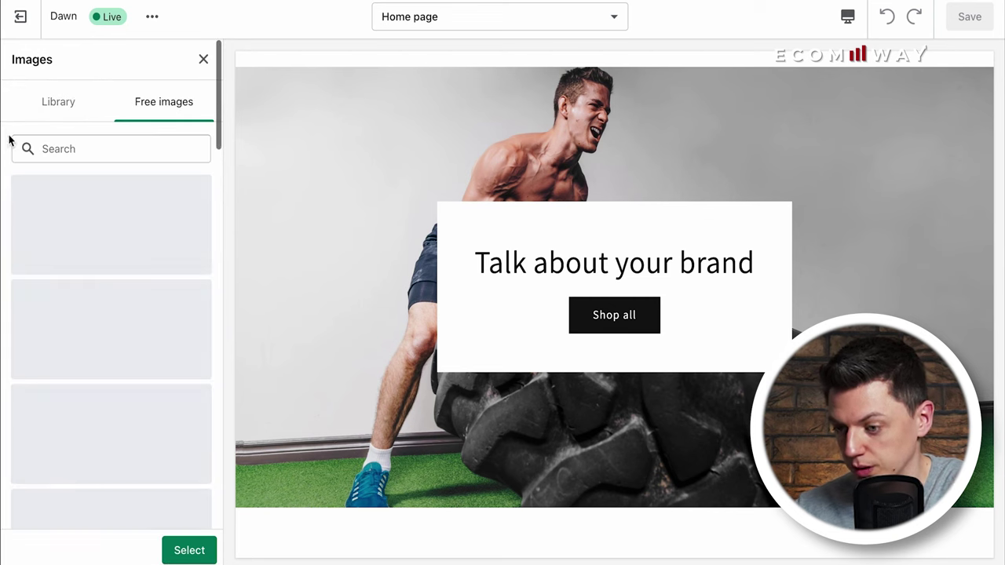
left_click(63, 100)
- Change the image banner's heading to "New Year New Me" and set its heading size to Large
left_click(542, 249)
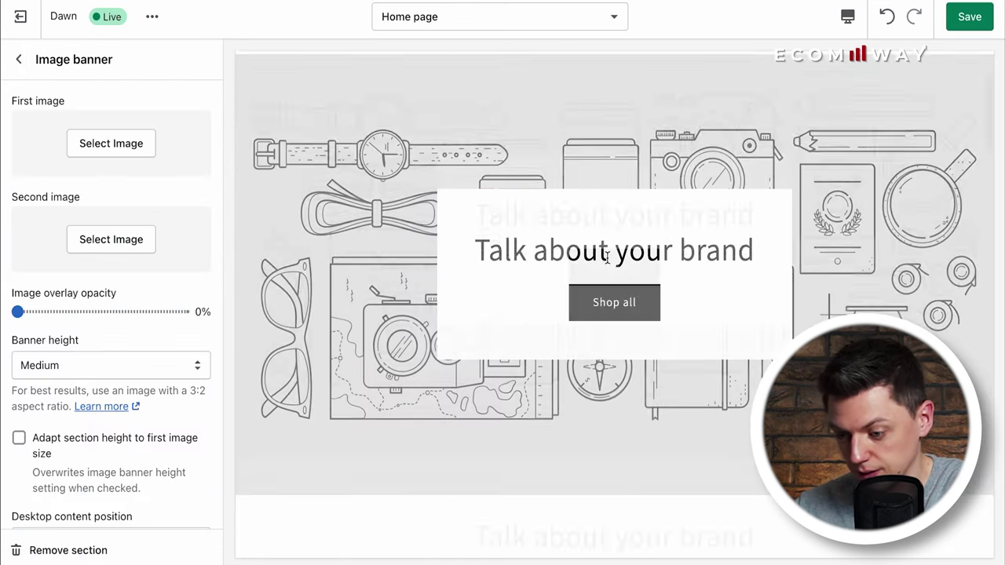
type("New Y")
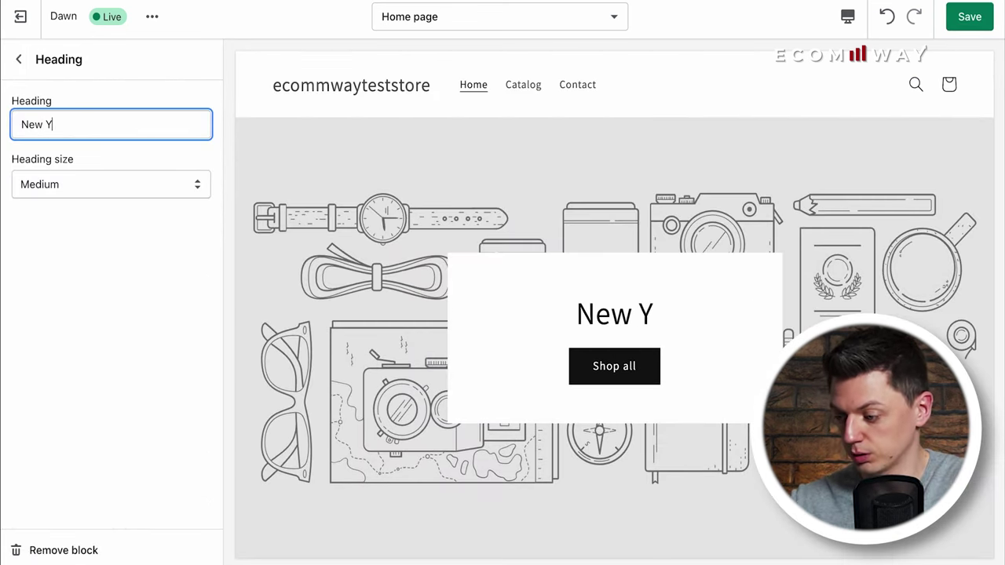
type("ear New w")
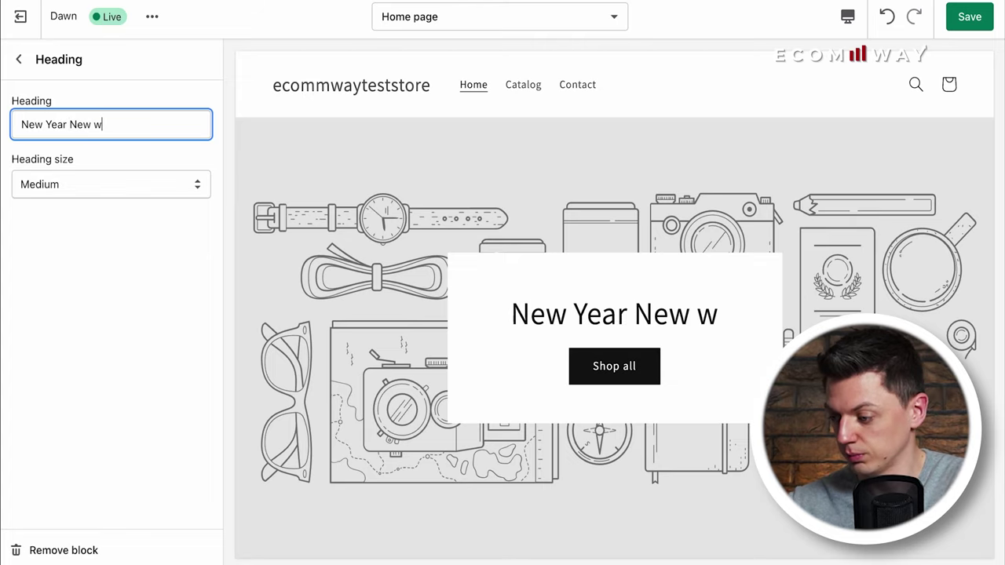
key("BackSpace")
type("Me")
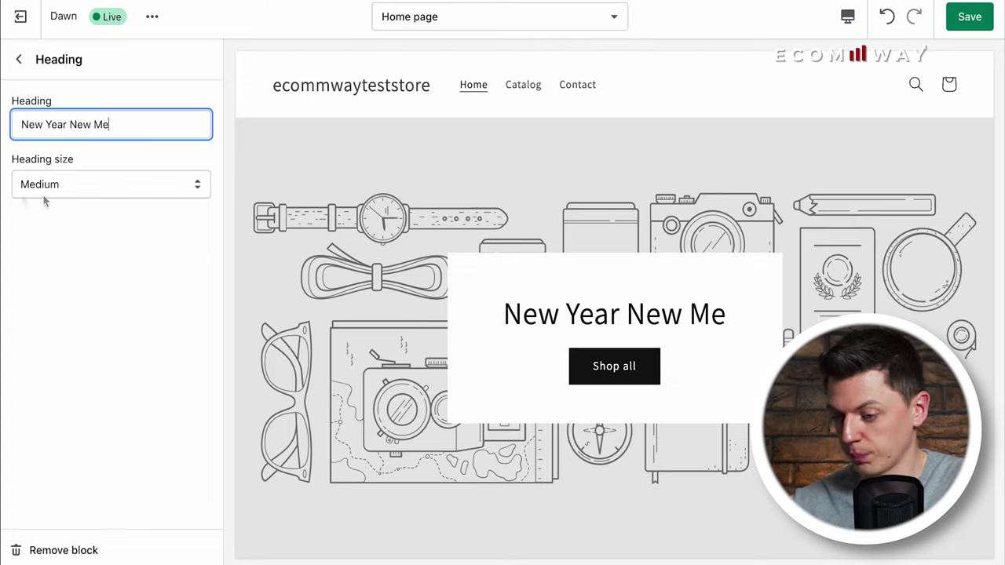
left_click(71, 194)
left_click(89, 200)
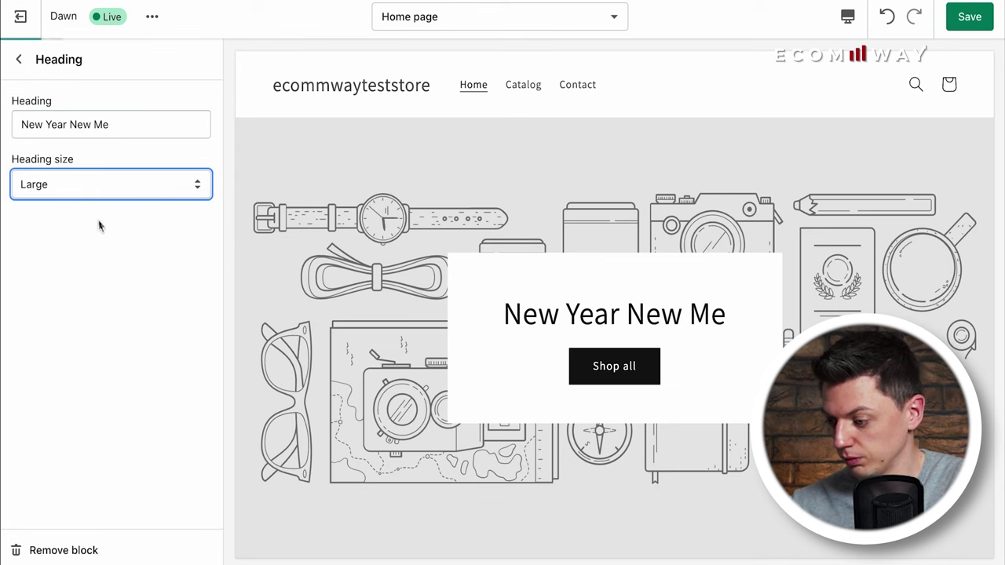
- Check the link options of the banner's "Shop all" button in the Buttons block and return to the section list
left_click(17, 60)
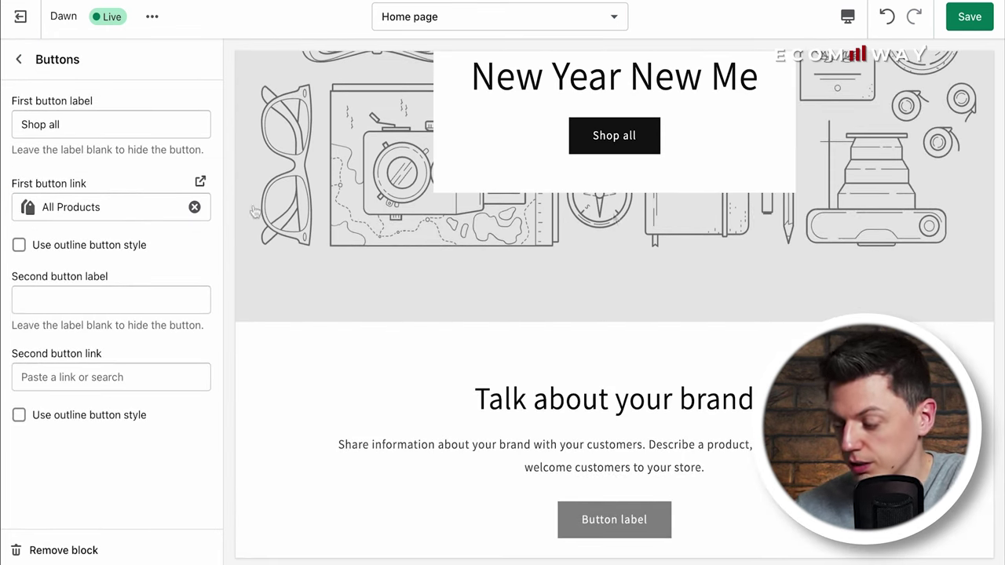
left_click(65, 205)
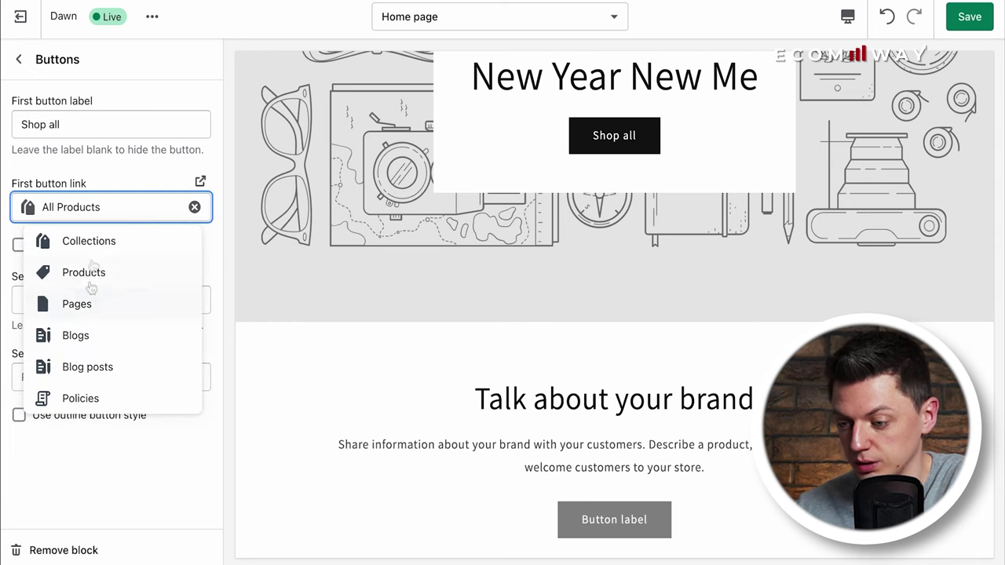
left_click(224, 121)
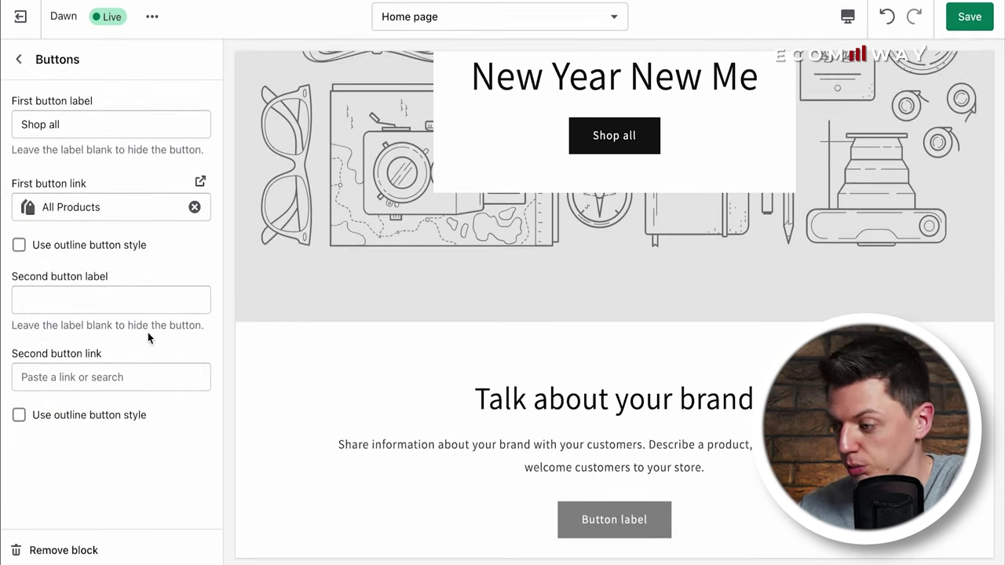
scroll(476, 223, "up", 2)
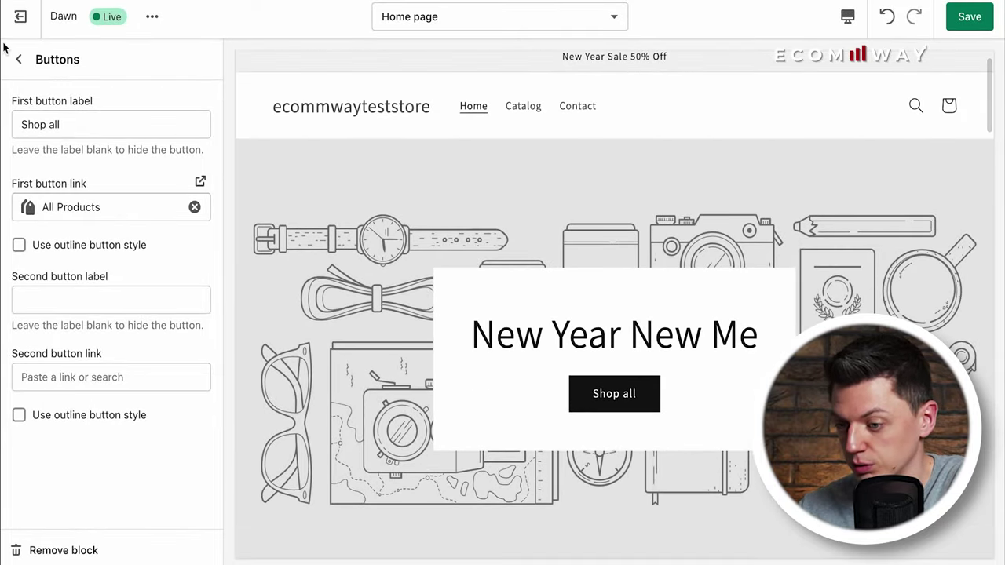
left_click(19, 59)
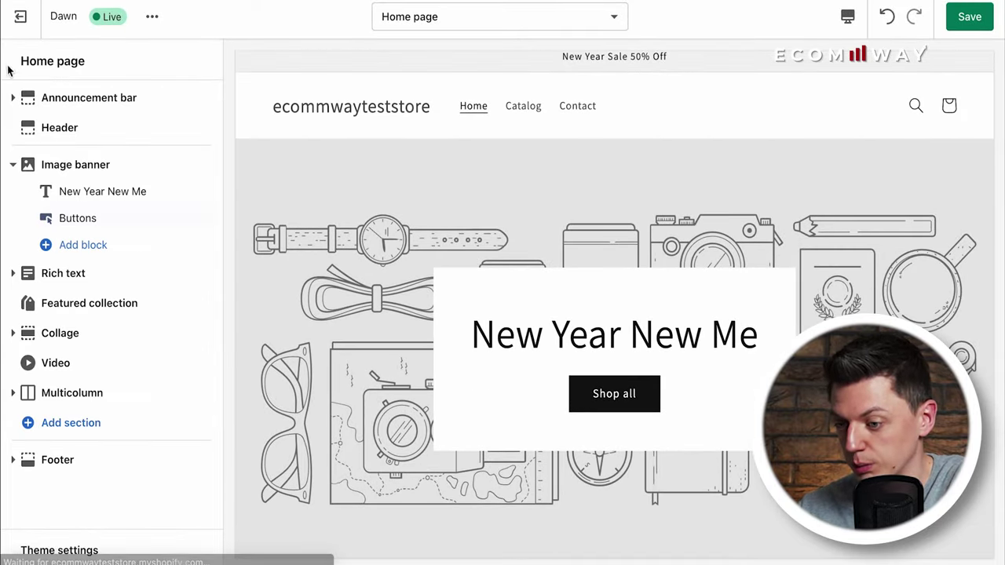
- Review the Image banner's settings for banner height, desktop content position and alignment, color scheme, and mobile layout
left_click(52, 163)
scroll(126, 58, "down", 2)
scroll(117, 243, "down", 3)
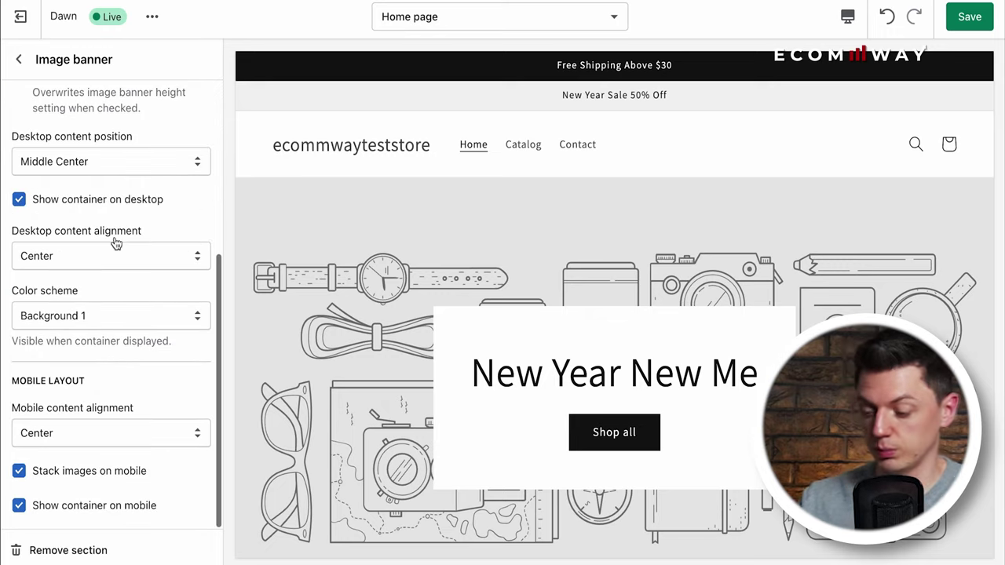
scroll(122, 365, "up", 2)
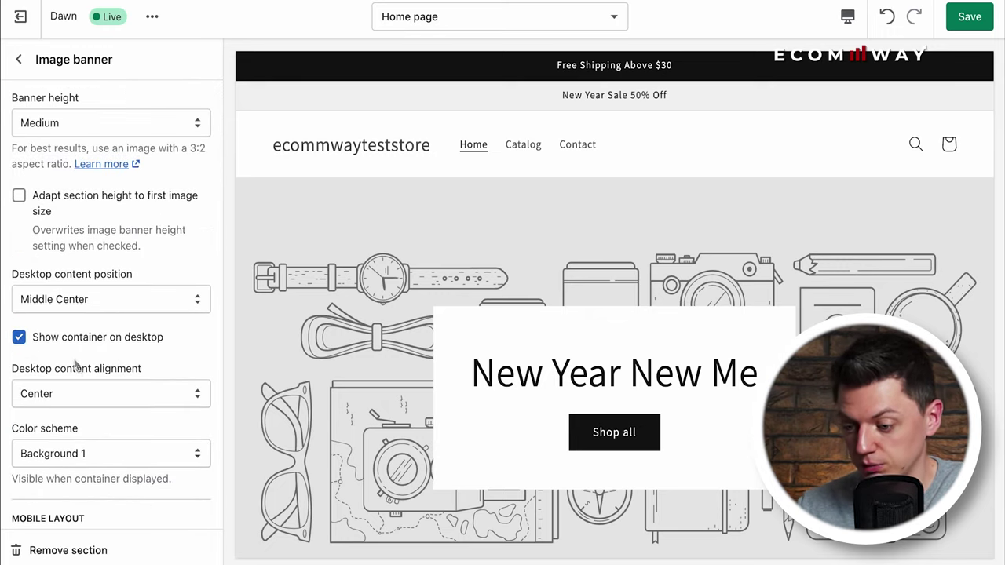
scroll(157, 357, "down", 2)
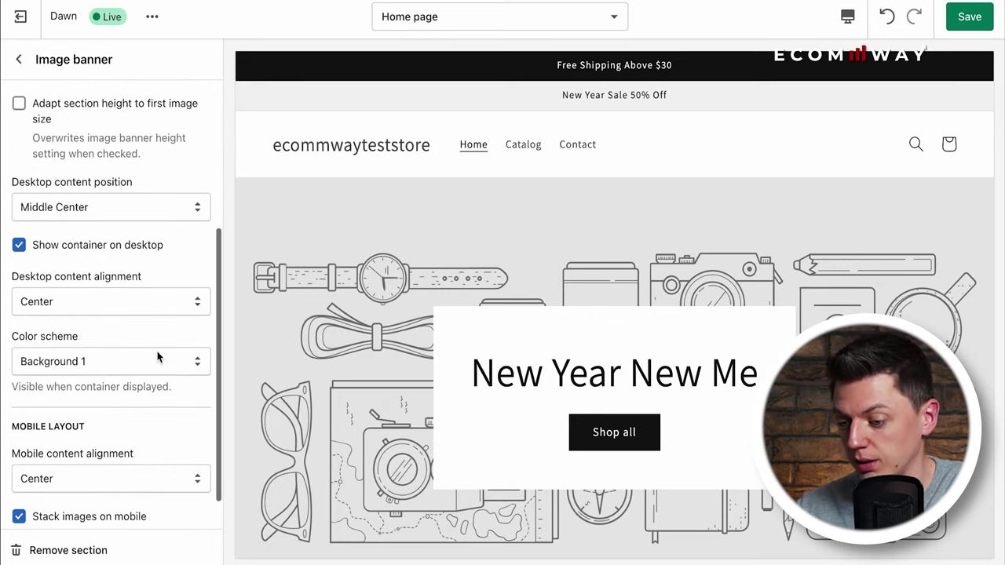
left_click(139, 307)
left_click(168, 307)
scroll(174, 406, "down", 1)
scroll(173, 405, "up", 3)
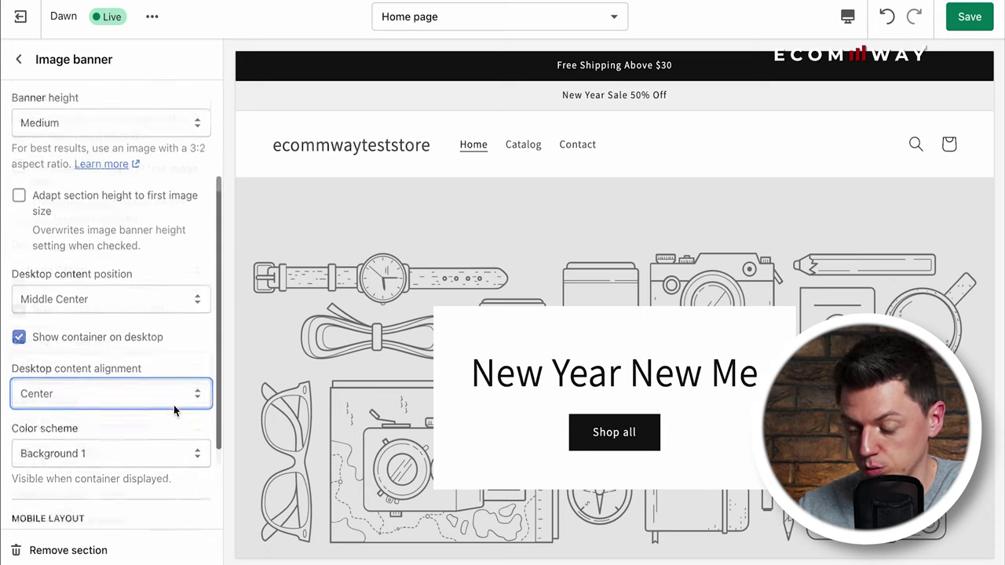
scroll(174, 405, "up", 4)
- Set the banner's first image to the free Fitness & Sports photo of a man flipping a tire, save, and return to the section list
left_click(99, 151)
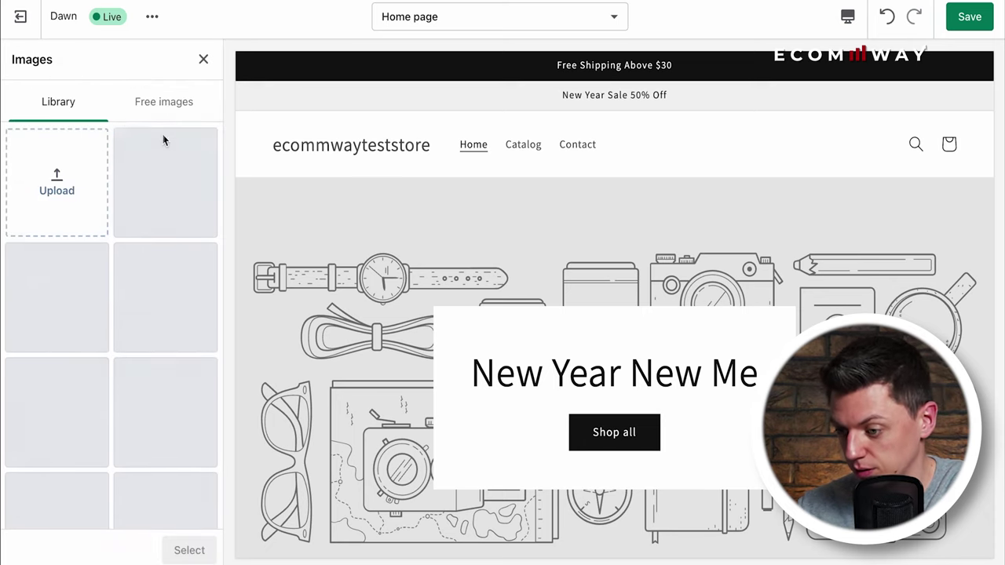
left_click(185, 114)
scroll(134, 280, "down", 8)
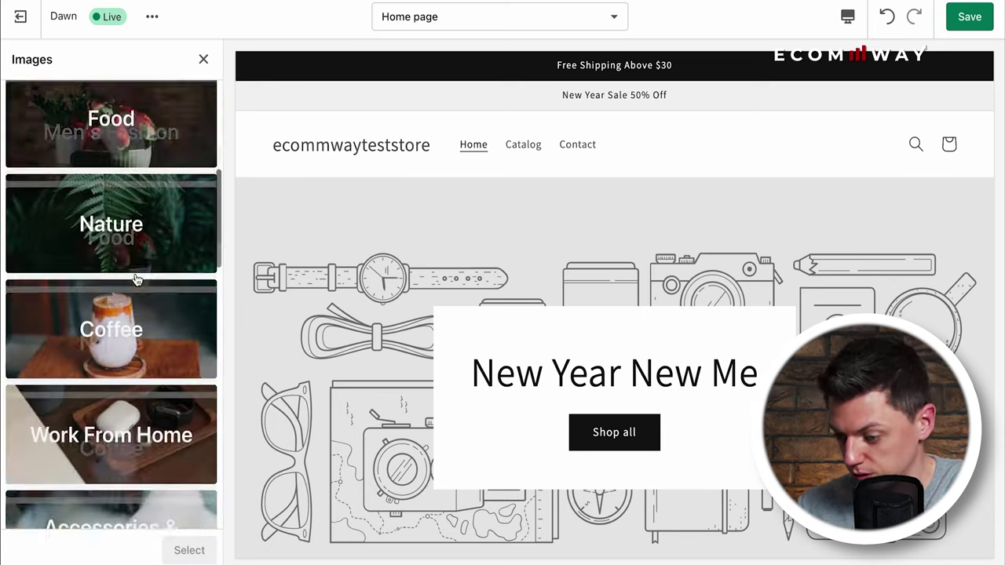
scroll(134, 281, "down", 10)
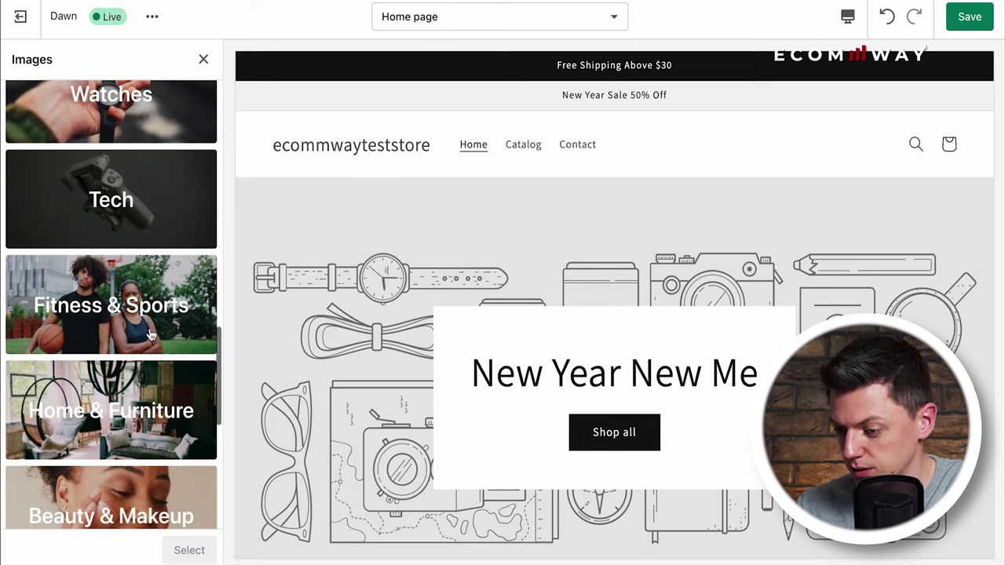
left_click(151, 335)
scroll(142, 298, "down", 5)
left_click(165, 383)
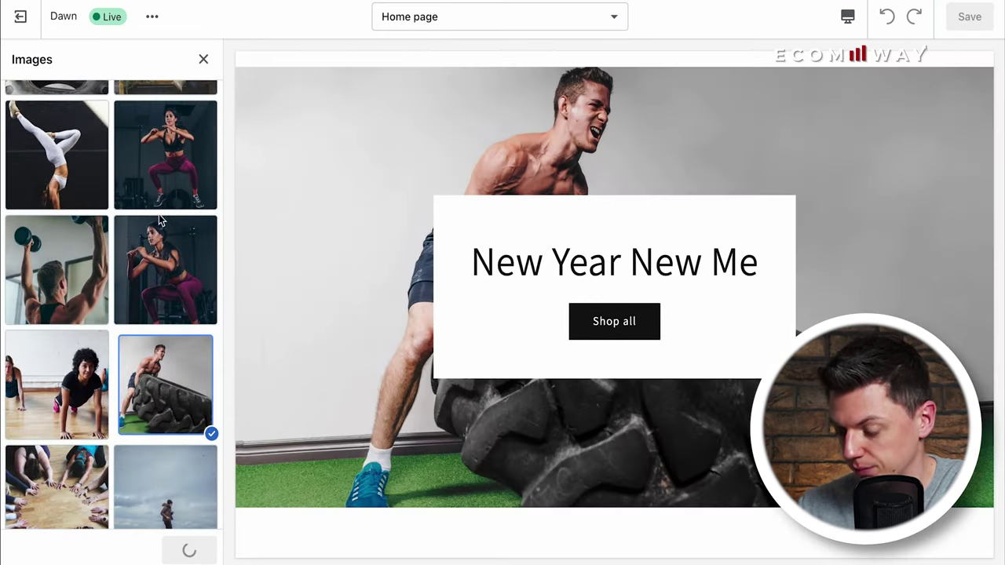
scroll(118, 197, "down", 3)
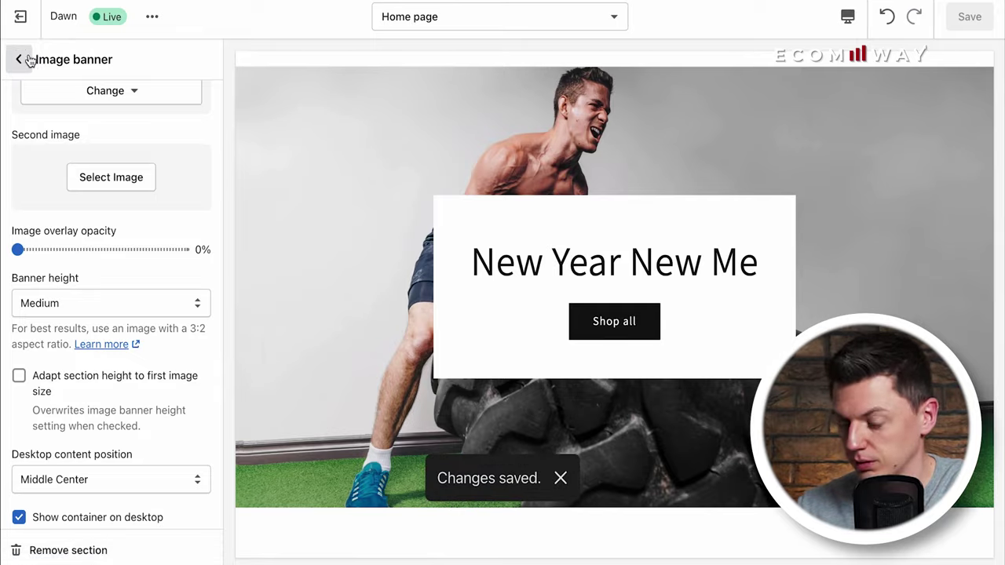
left_click(19, 60)
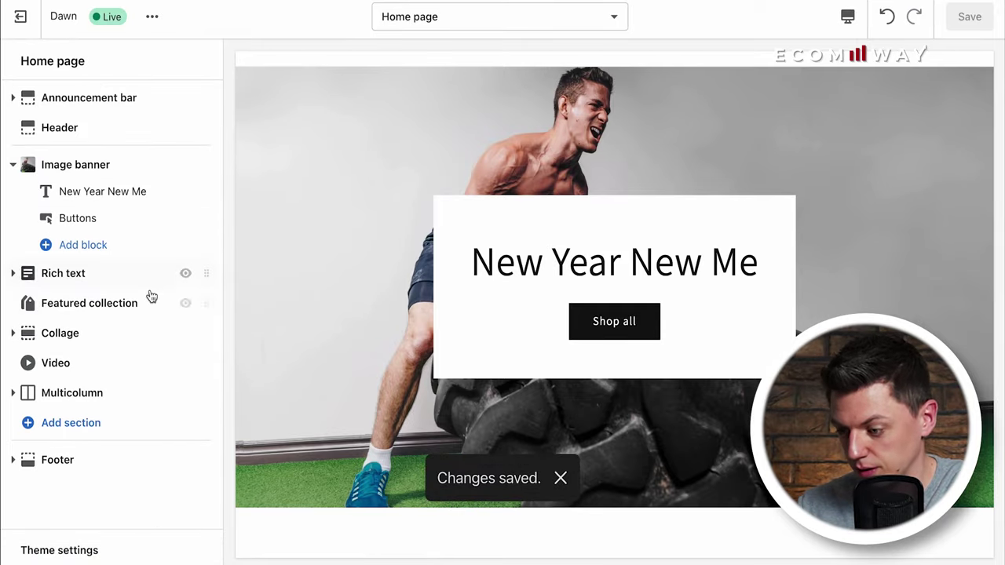
- Expand the Rich text section, inspect its heading block settings, and look over the section in the page preview
scroll(633, 277, "down", 5)
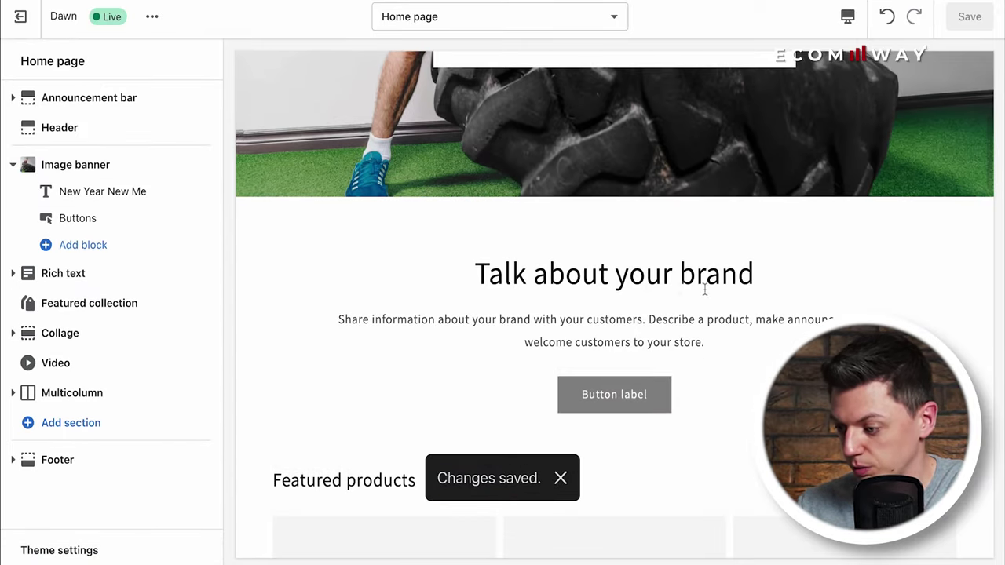
left_click(13, 273)
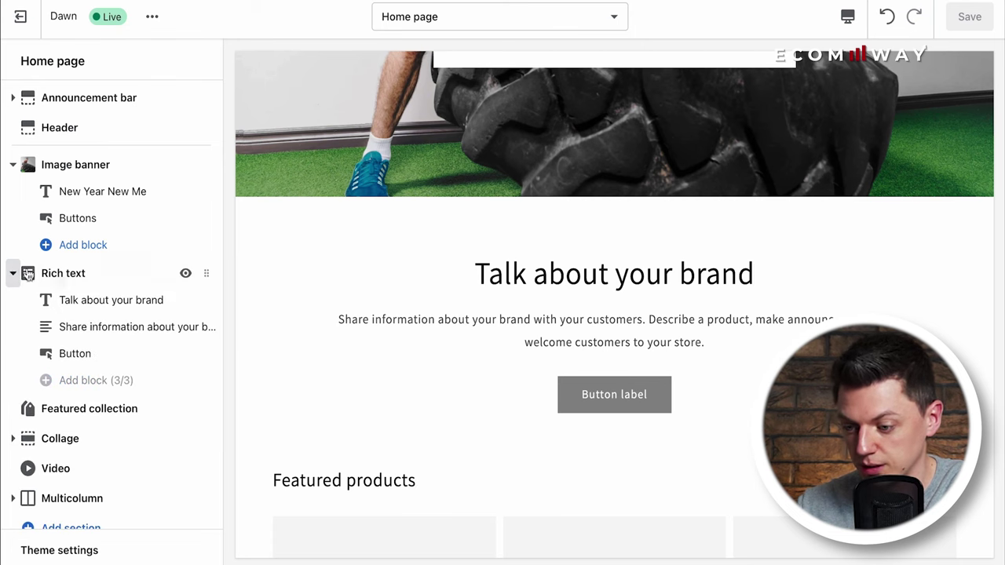
left_click(95, 324)
left_click(19, 59)
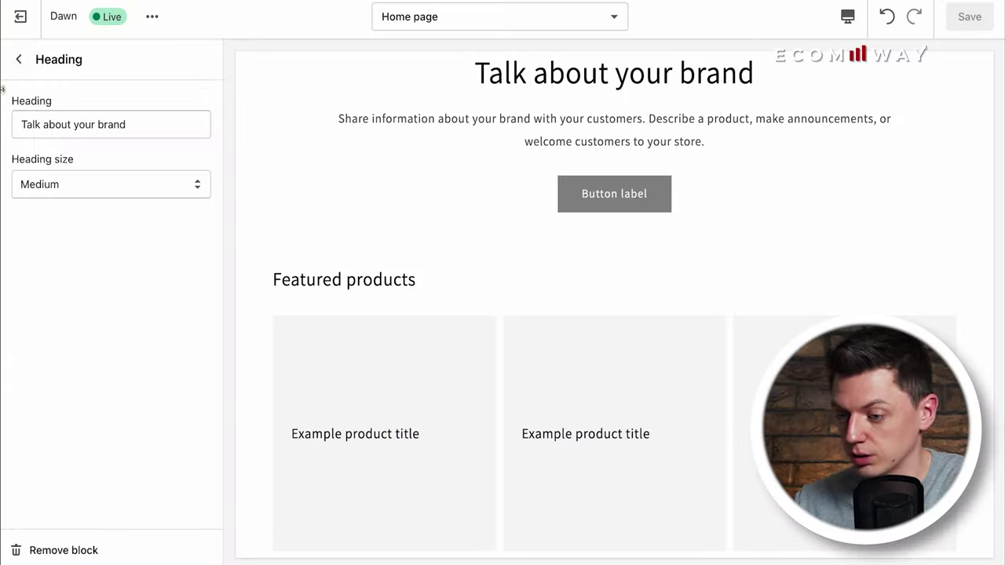
left_click(18, 62)
scroll(497, 271, "up", 3)
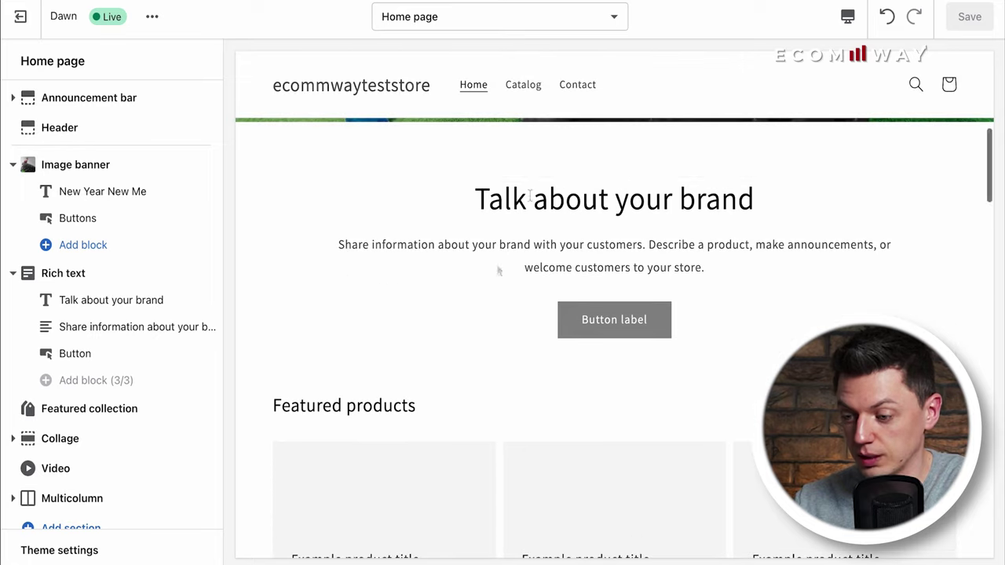
scroll(23, 476, "down", 2)
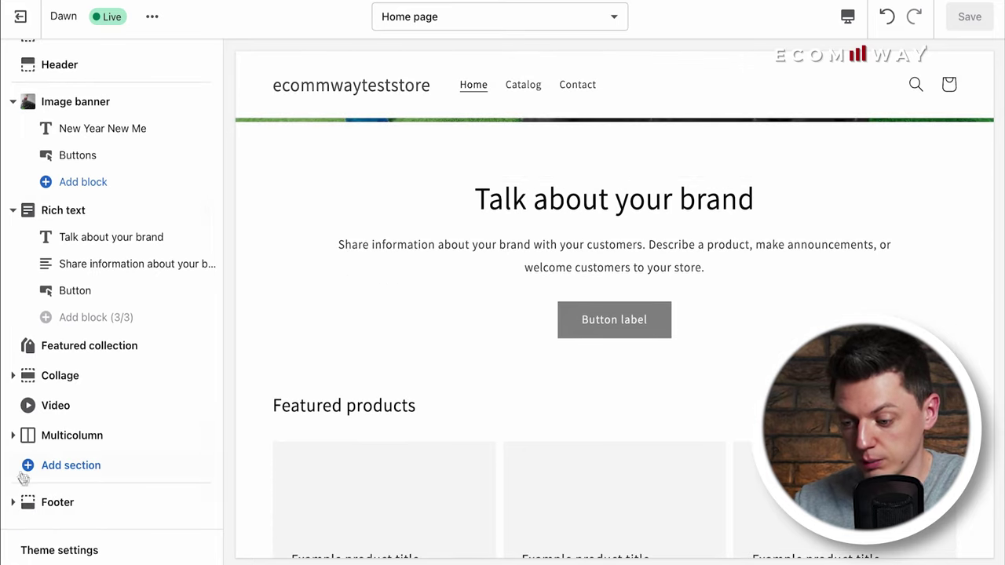
- Collapse the Rich text section and look over the Featured products, collage and Video sections in the page preview
left_click(13, 212)
scroll(573, 260, "down", 5)
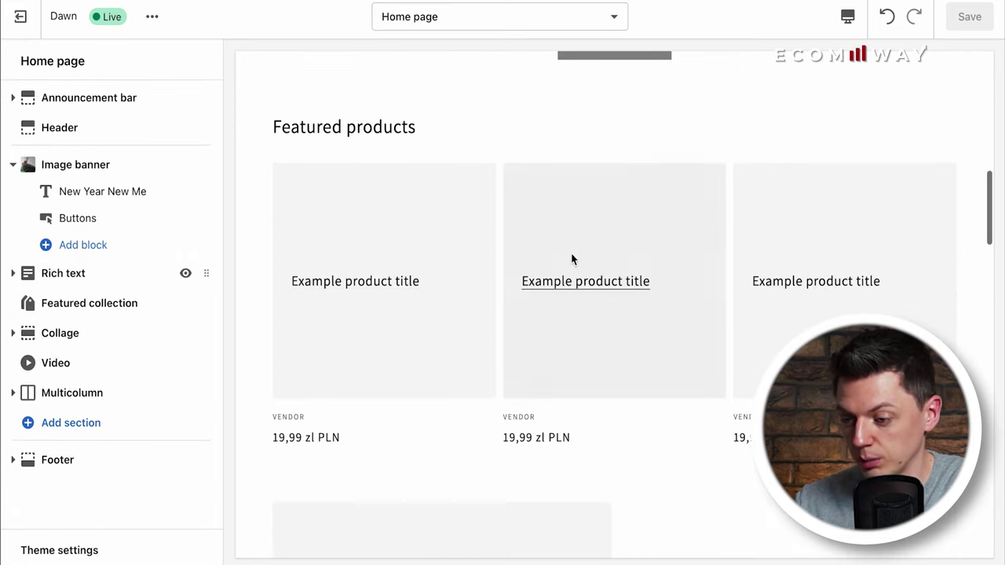
left_click_drag(280, 116, 431, 132)
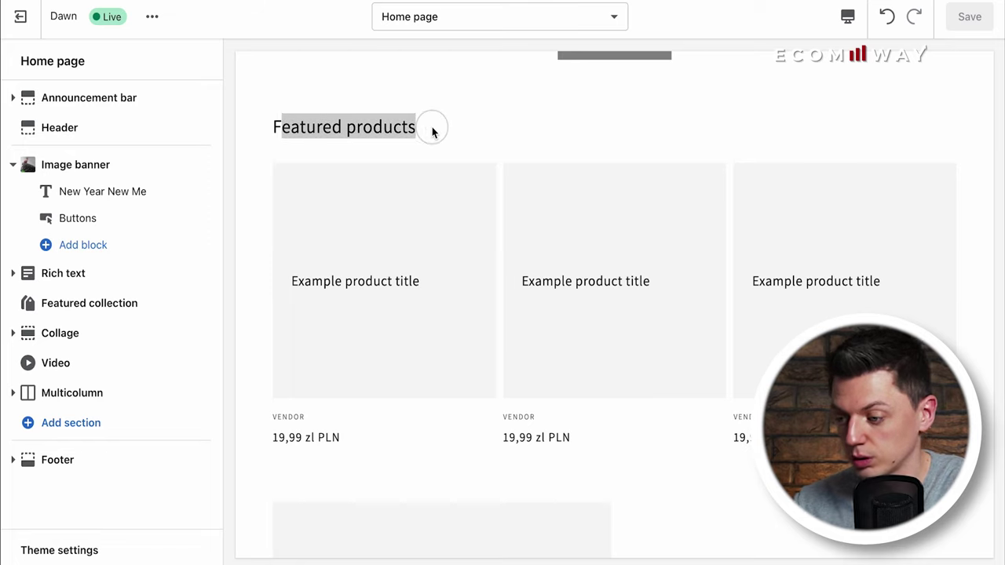
left_click(366, 129)
scroll(367, 129, "down", 2)
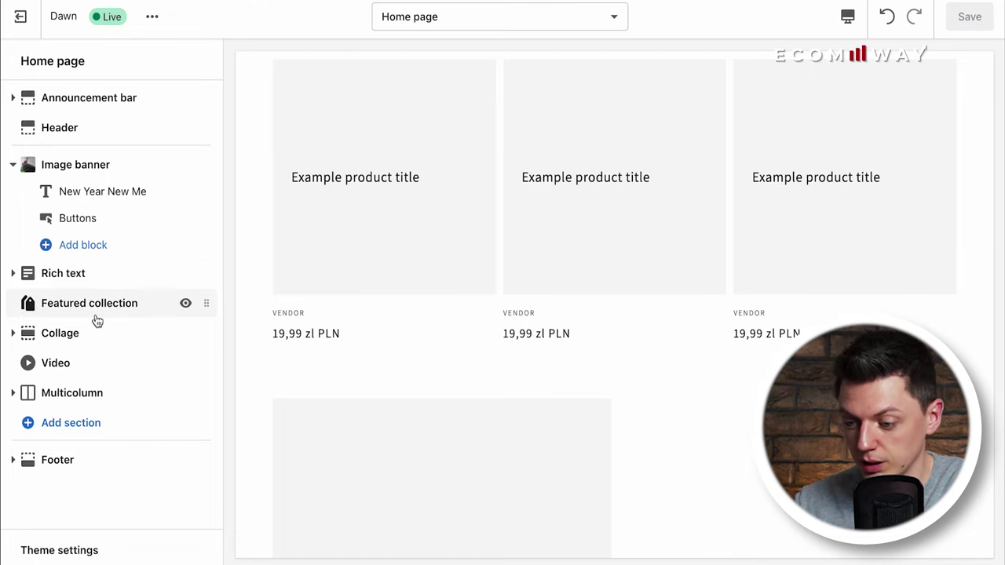
scroll(882, 236, "down", 5)
scroll(462, 292, "down", 8)
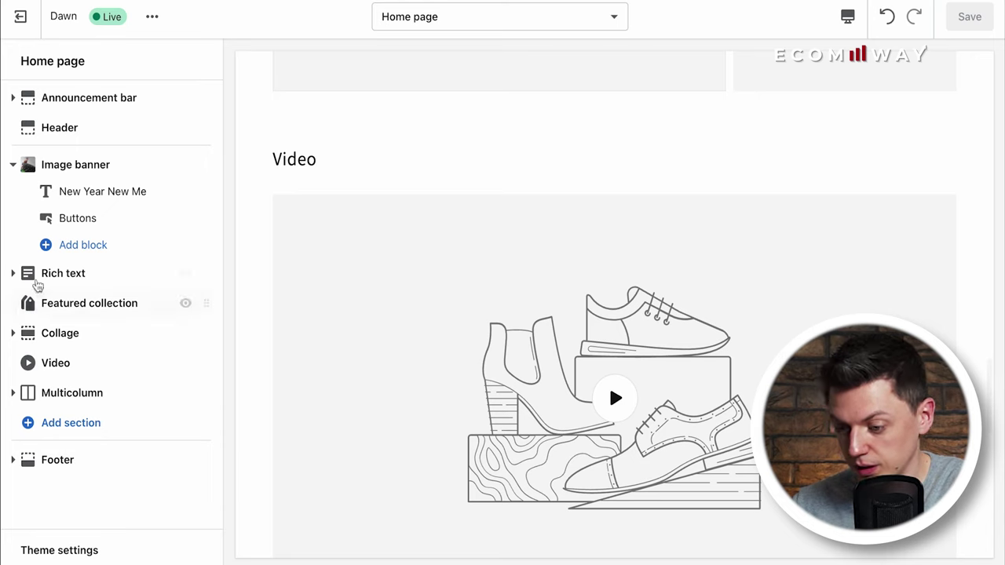
- Remove the Collage and Video sections from the home page
left_click(14, 333)
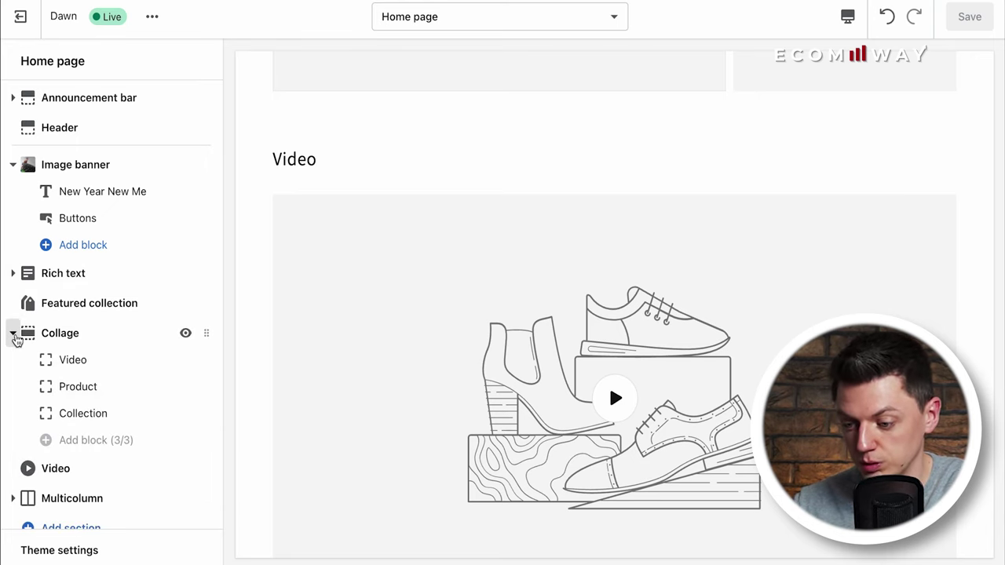
left_click(14, 333)
left_click(78, 340)
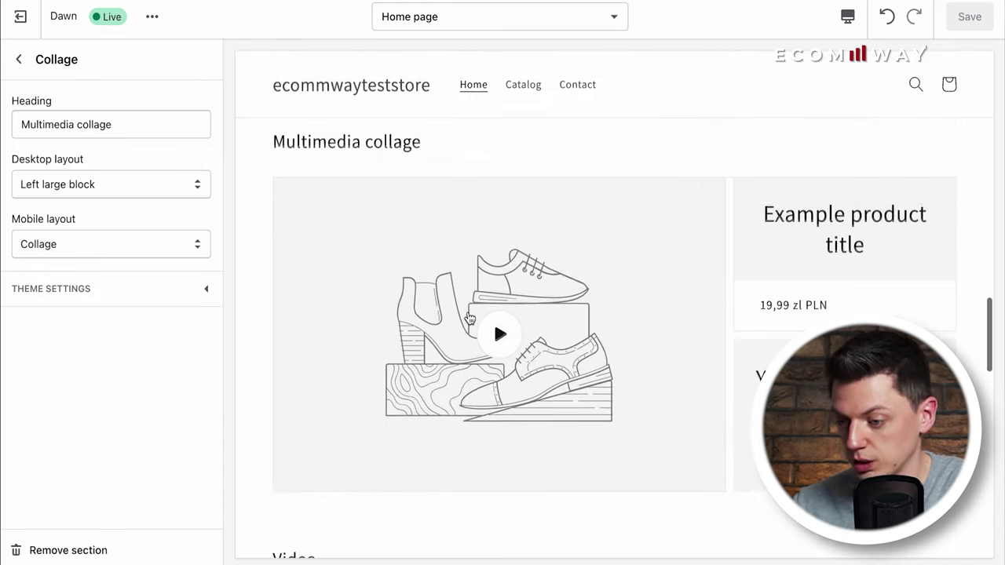
left_click(19, 59)
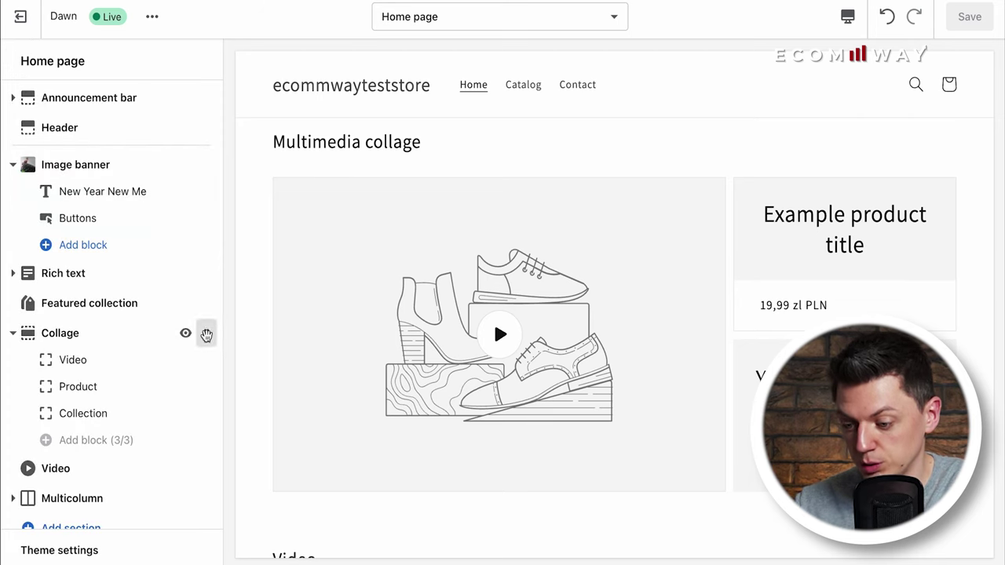
left_click(96, 335)
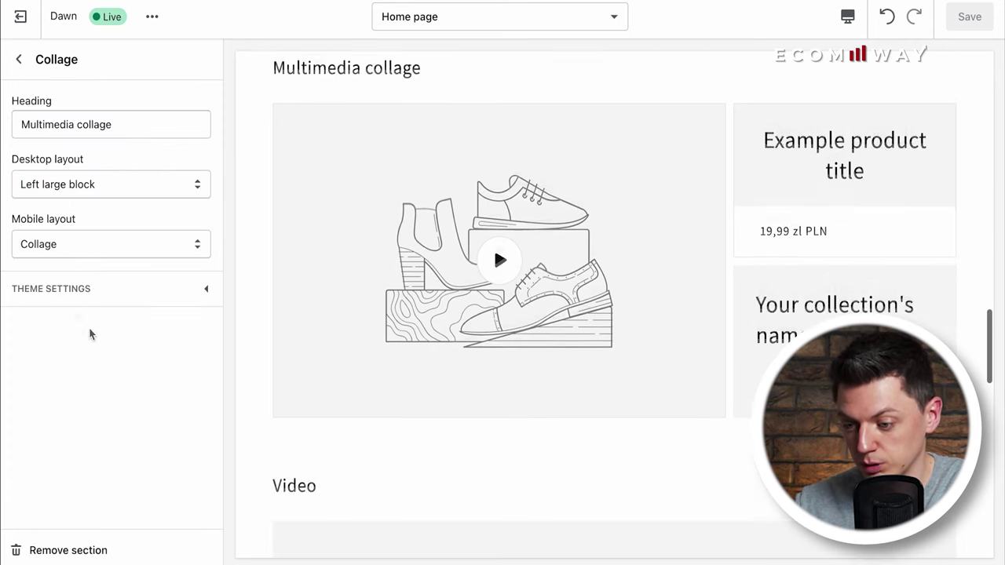
left_click(63, 551)
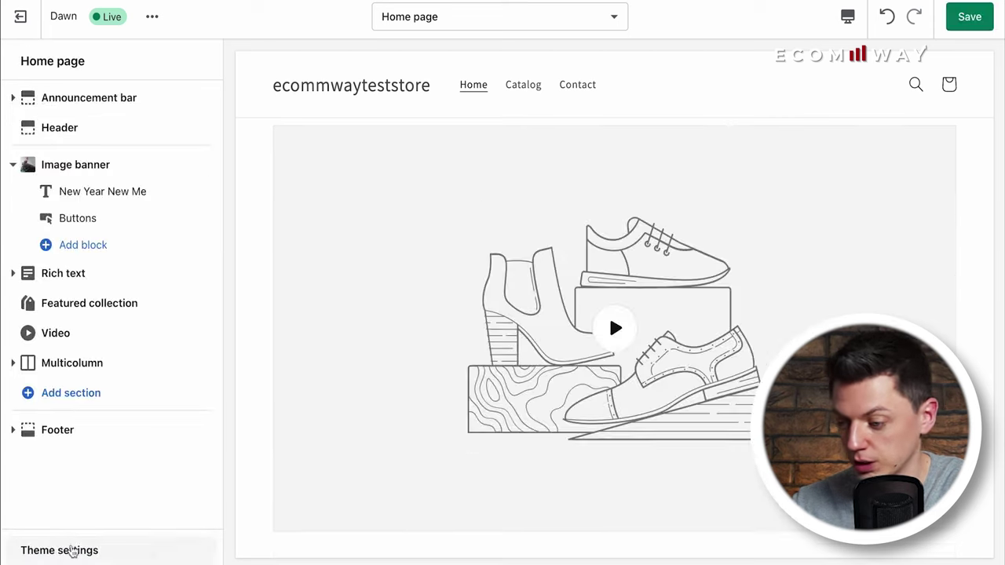
left_click(69, 338)
left_click(83, 550)
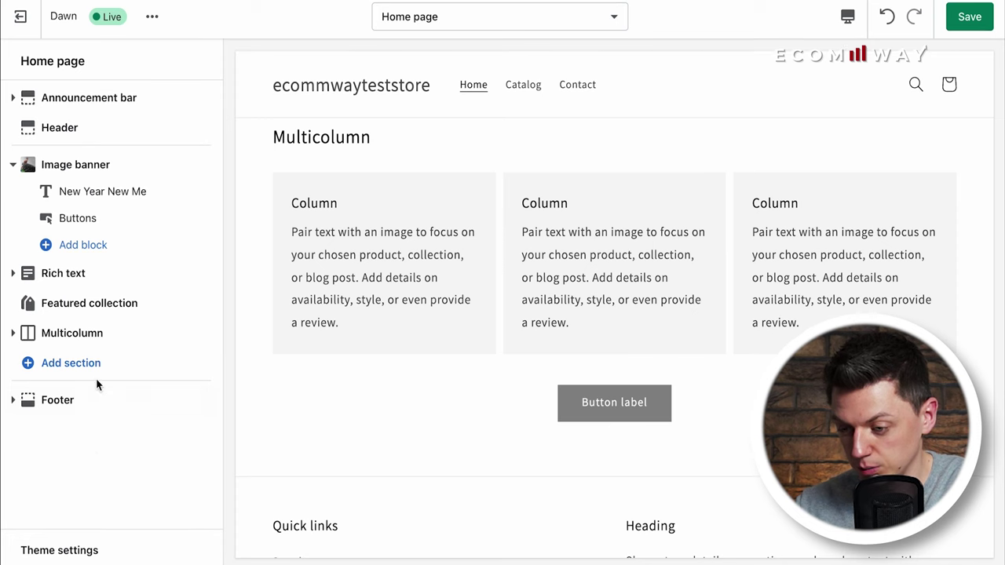
- Add an Email signup section to the home page and move it directly below the Image banner
scroll(579, 432, "up", 1)
left_click(57, 369)
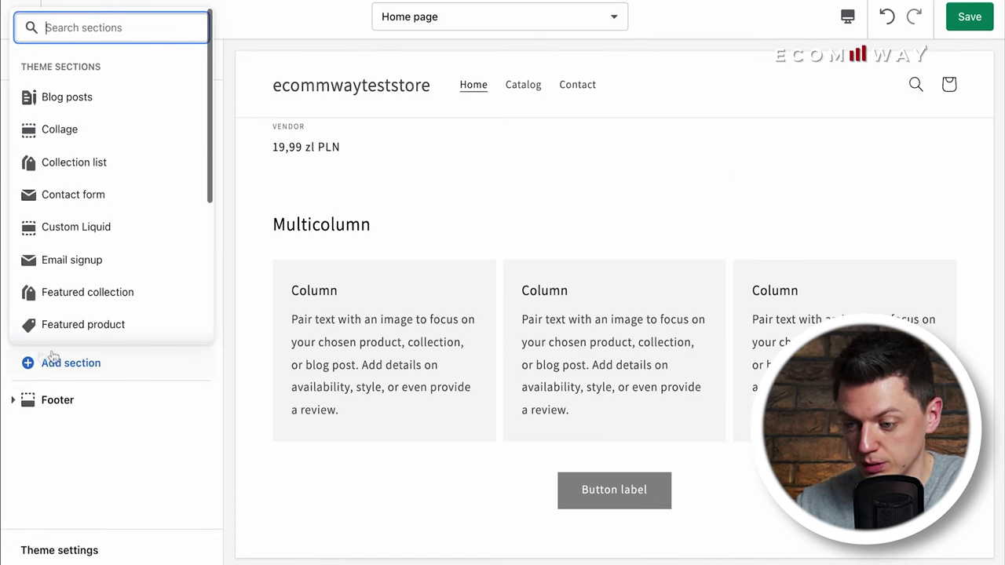
left_click(73, 263)
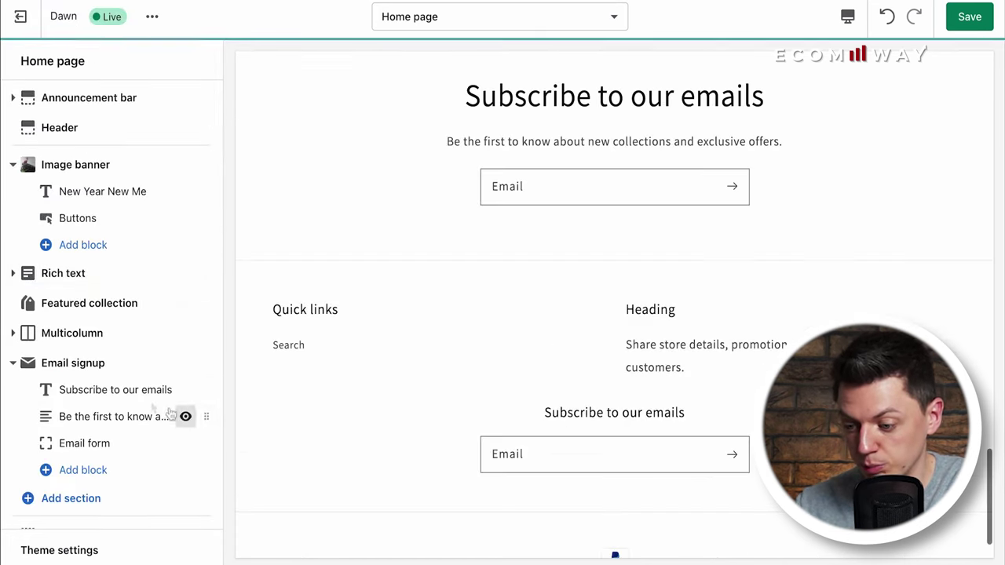
left_click_drag(204, 363, 192, 263)
- Check the Email signup section's placement below the banner in the preview and try its email field
scroll(595, 167, "up", 3)
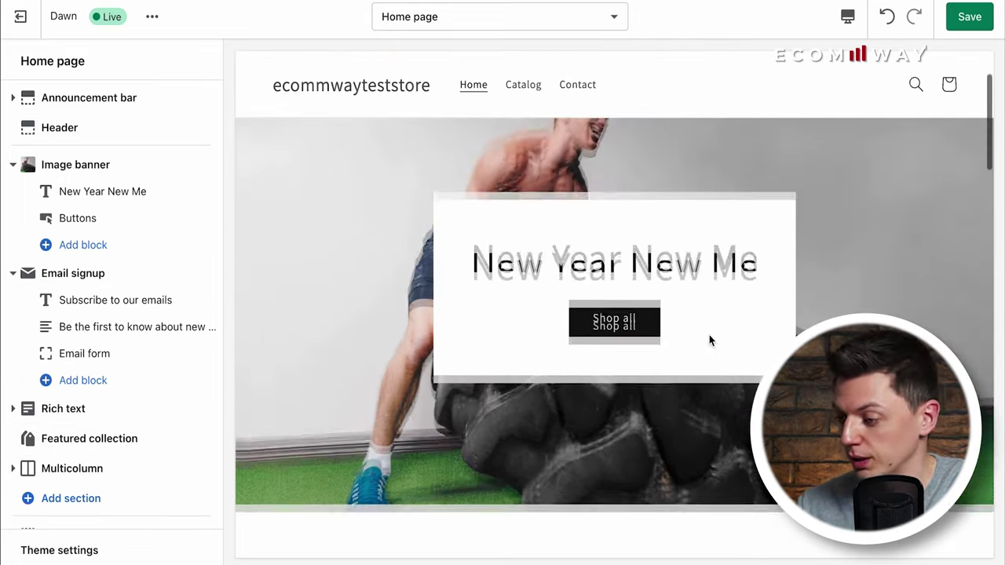
scroll(419, 385, "up", 1)
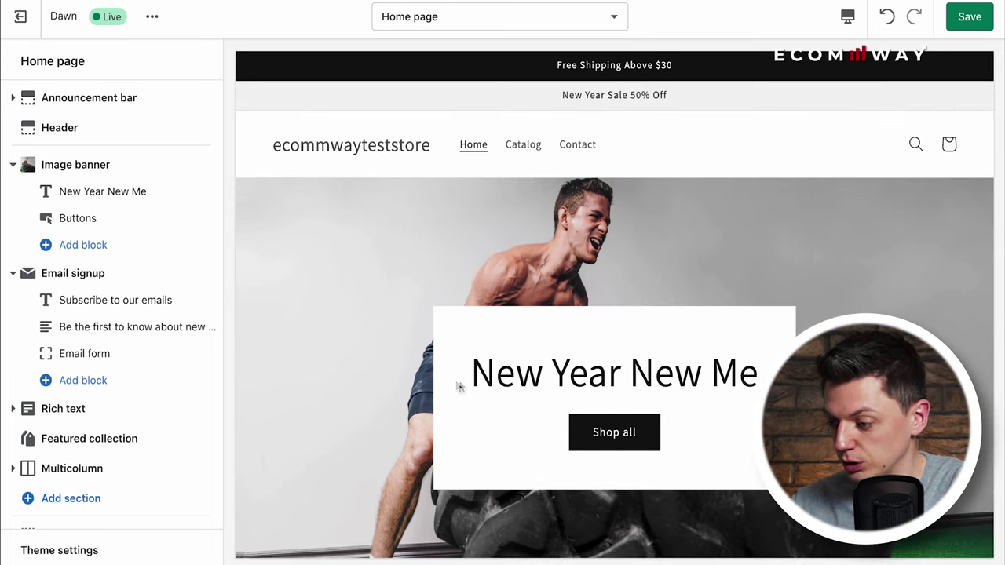
scroll(758, 347, "down", 5)
left_click(578, 348)
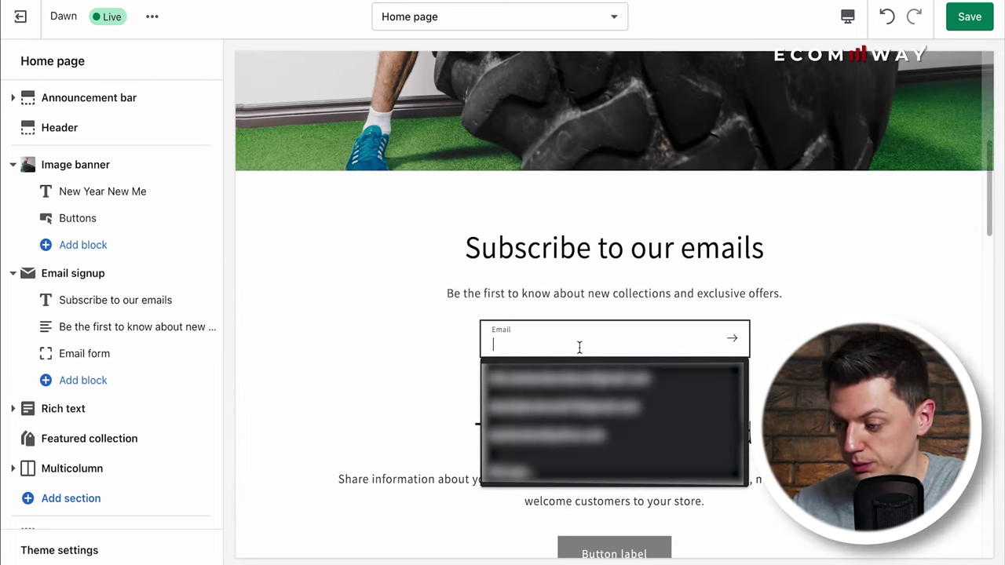
left_click(611, 228)
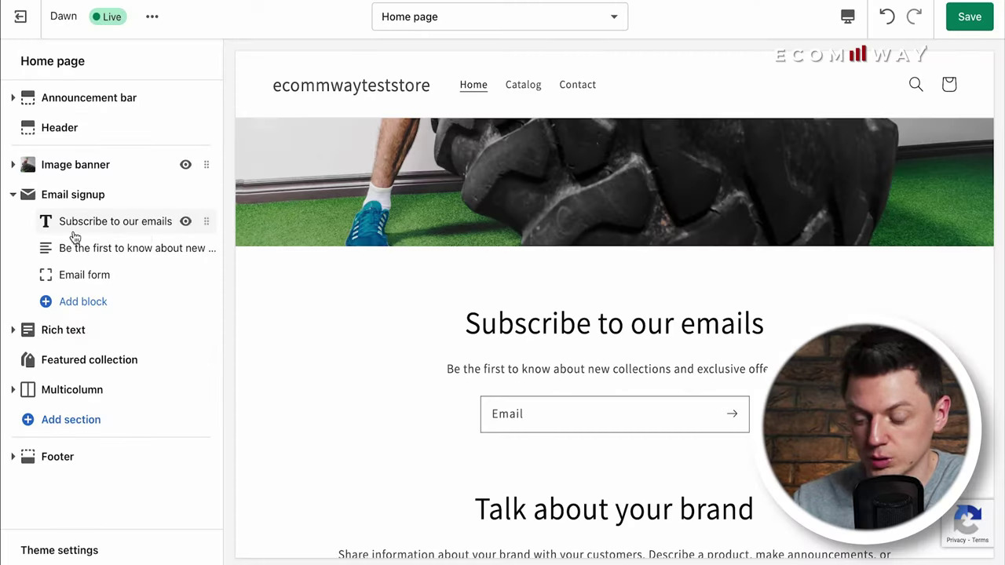
scroll(460, 219, "up", 8)
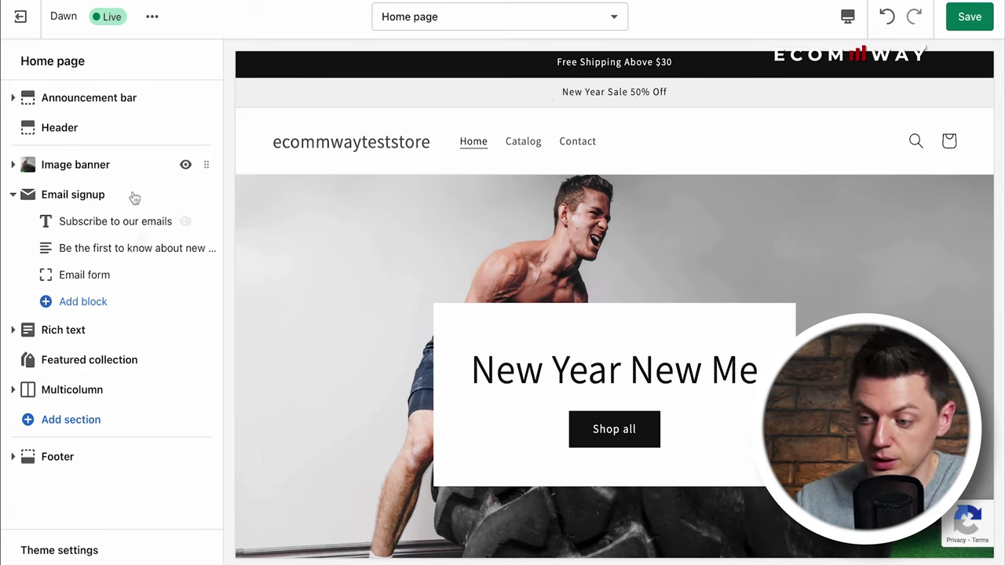
- Open the store's Catalog page in the preview and inspect the Collection banner's description and image settings
left_click(523, 144)
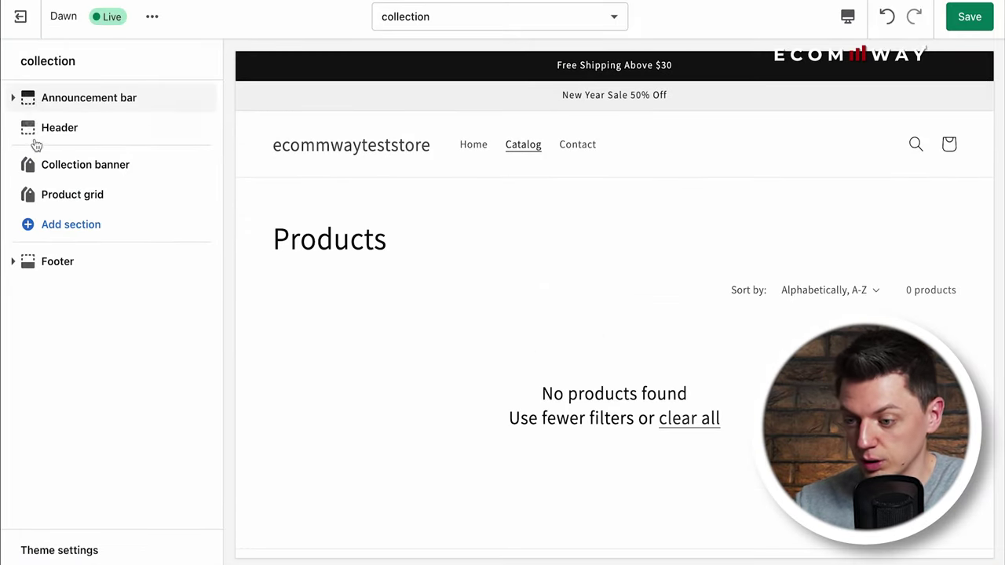
scroll(651, 281, "down", 1)
scroll(398, 267, "up", 1)
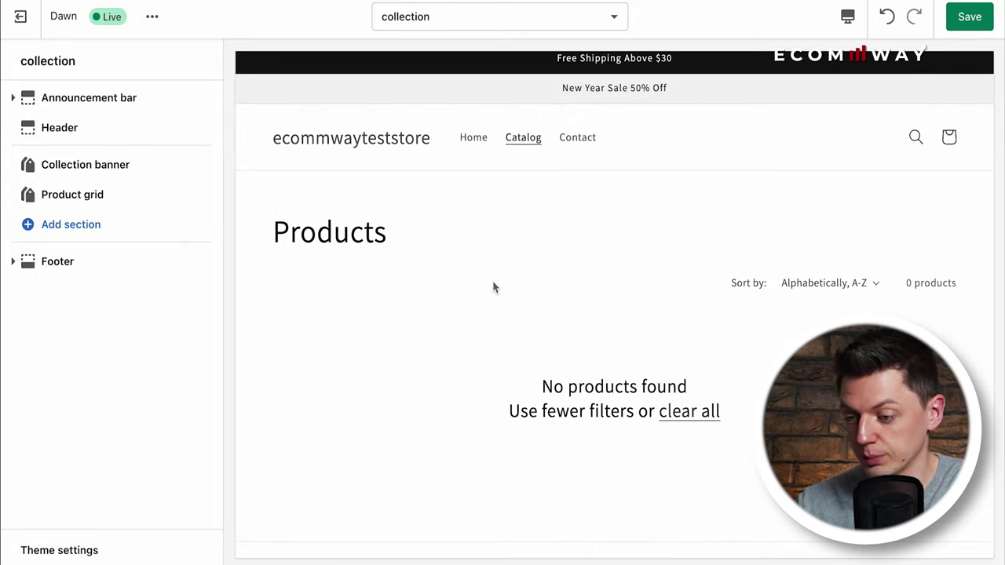
left_click(102, 165)
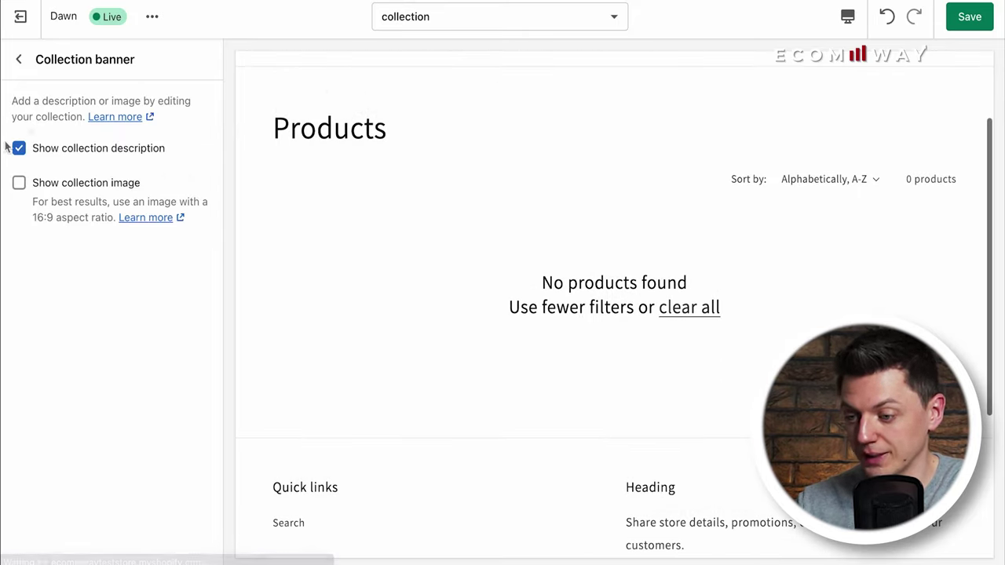
scroll(672, 267, "up", 3)
left_click(18, 58)
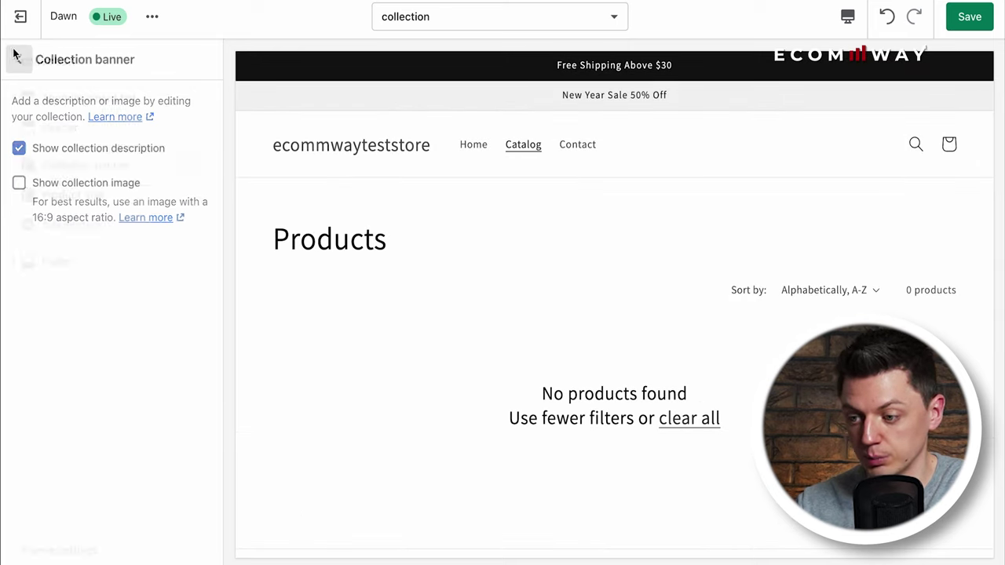
- Open the Contact page in the preview and examine its contact form and section list
left_click(578, 146)
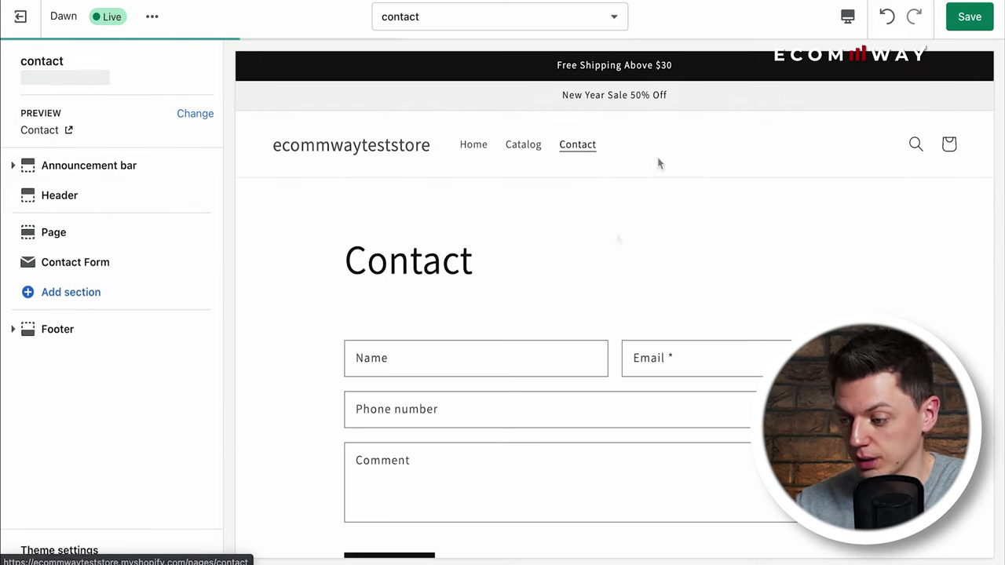
scroll(702, 262, "down", 2)
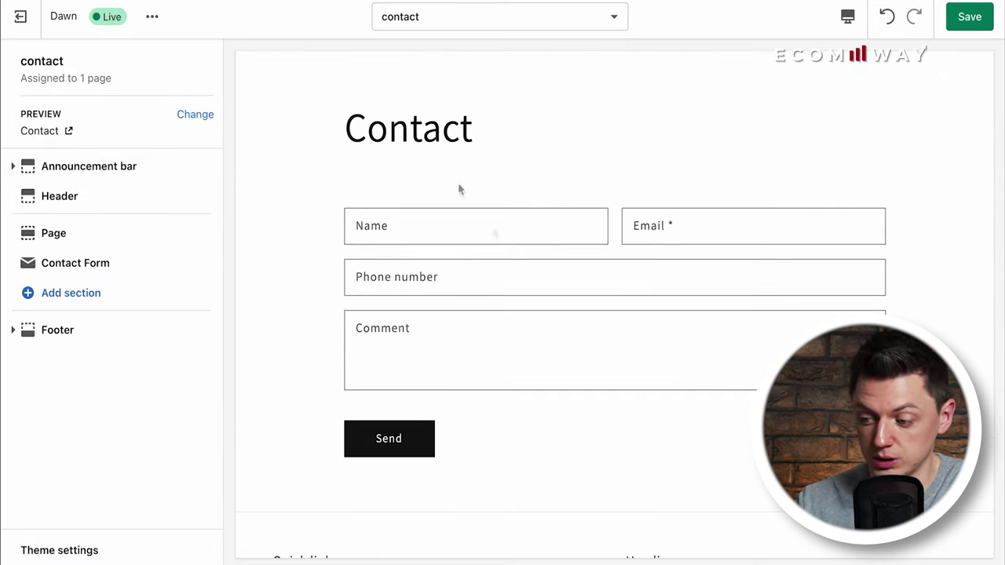
scroll(742, 269, "up", 2)
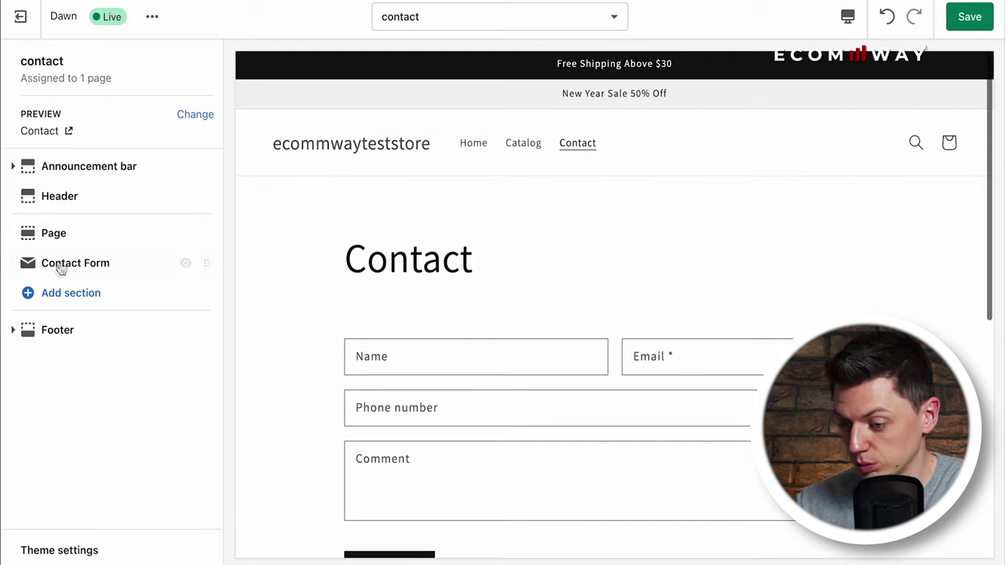
left_click(80, 295)
left_click(82, 162)
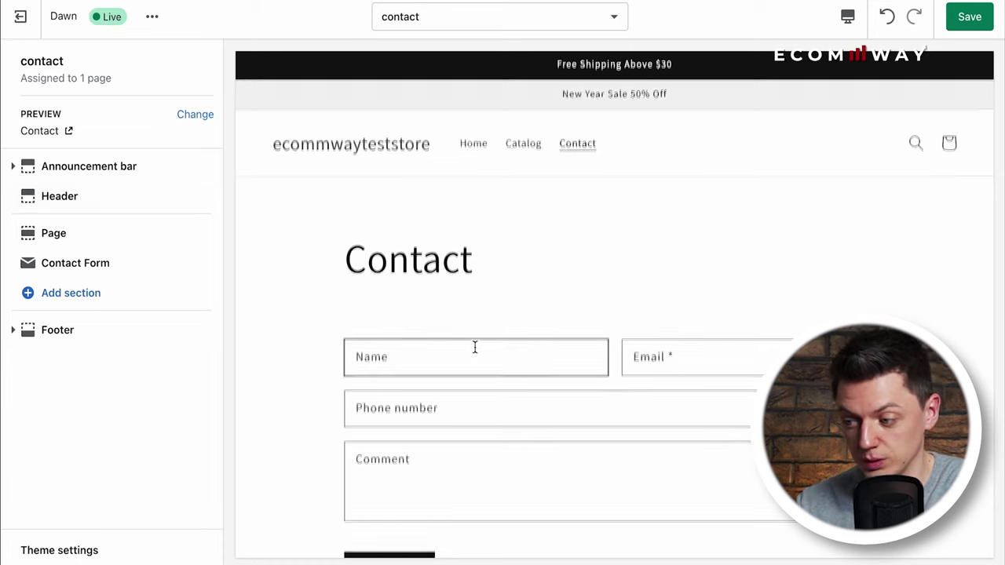
- Return to the Home page and review its sections in the preview and the section list
left_click(485, 150)
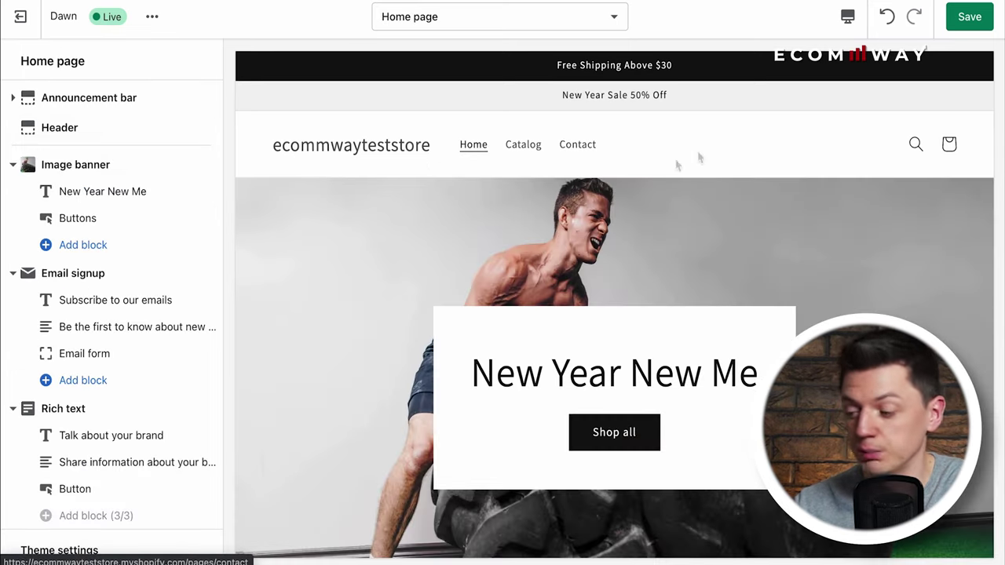
scroll(547, 142, "down", 10)
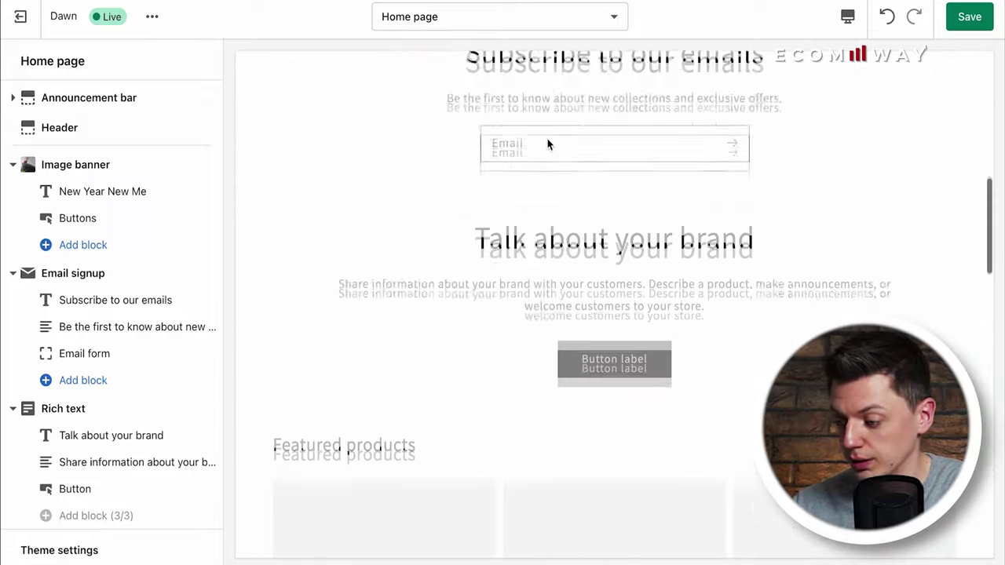
scroll(547, 144, "down", 2)
scroll(180, 213, "down", 3)
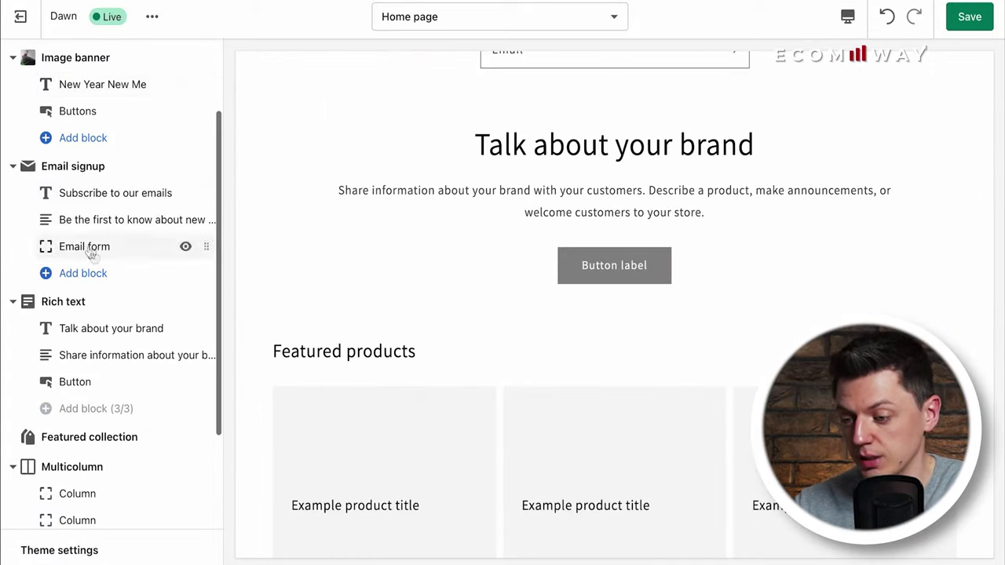
scroll(92, 254, "down", 3)
scroll(79, 410, "up", 4)
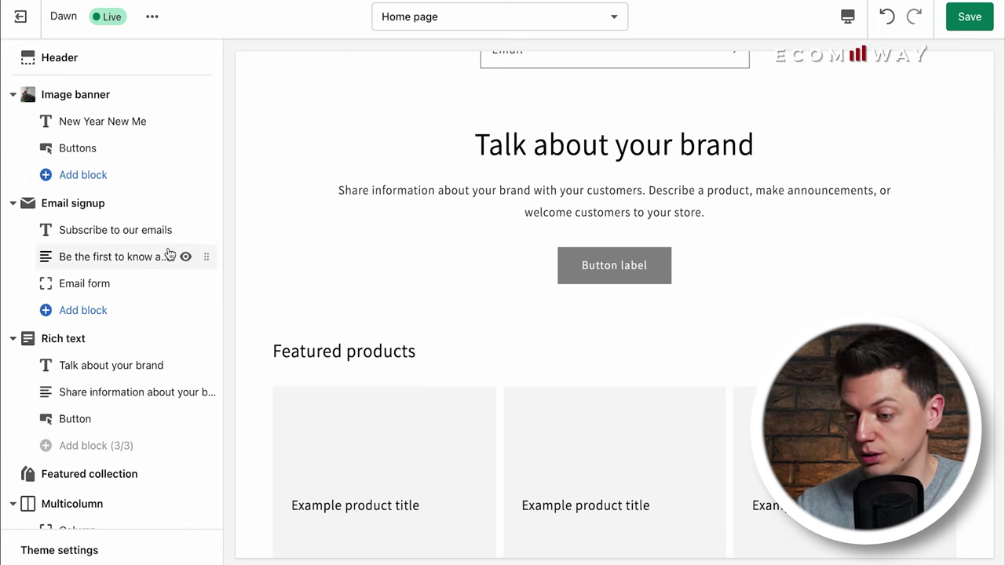
scroll(169, 255, "up", 2)
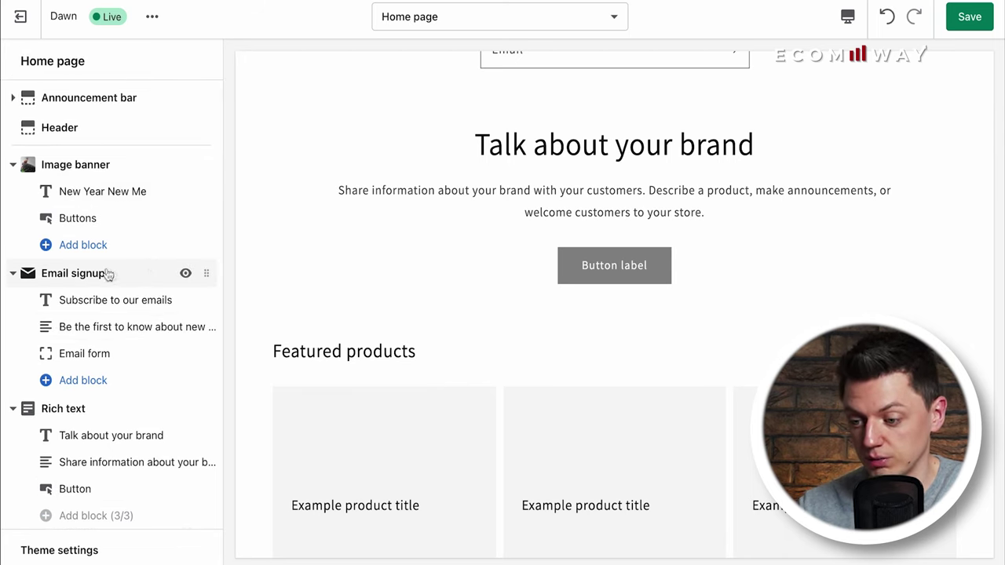
- Browse the theme sections available to add to the home page, close the list, and return to the page's header
scroll(114, 376, "down", 5)
left_click(78, 466)
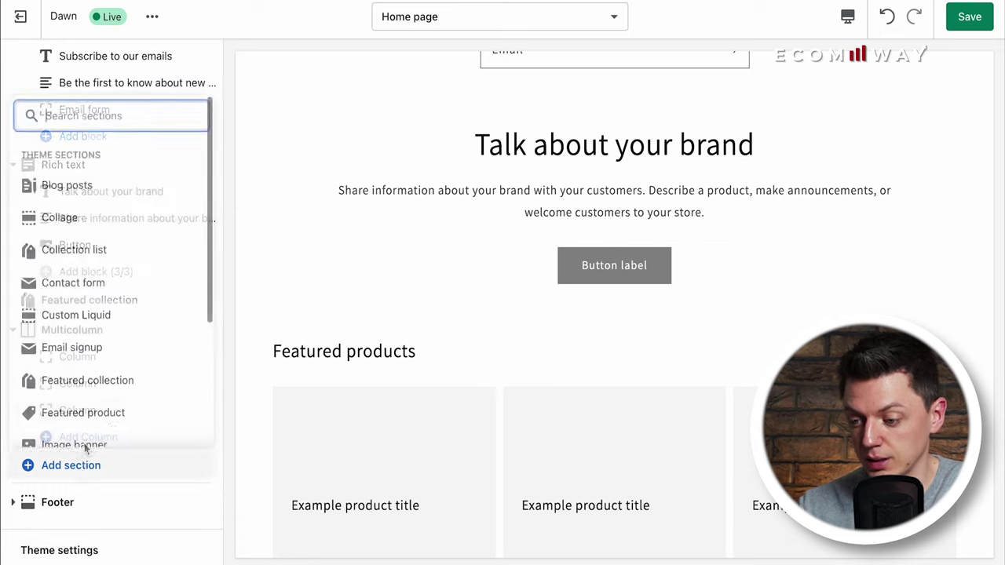
scroll(119, 235, "down", 3)
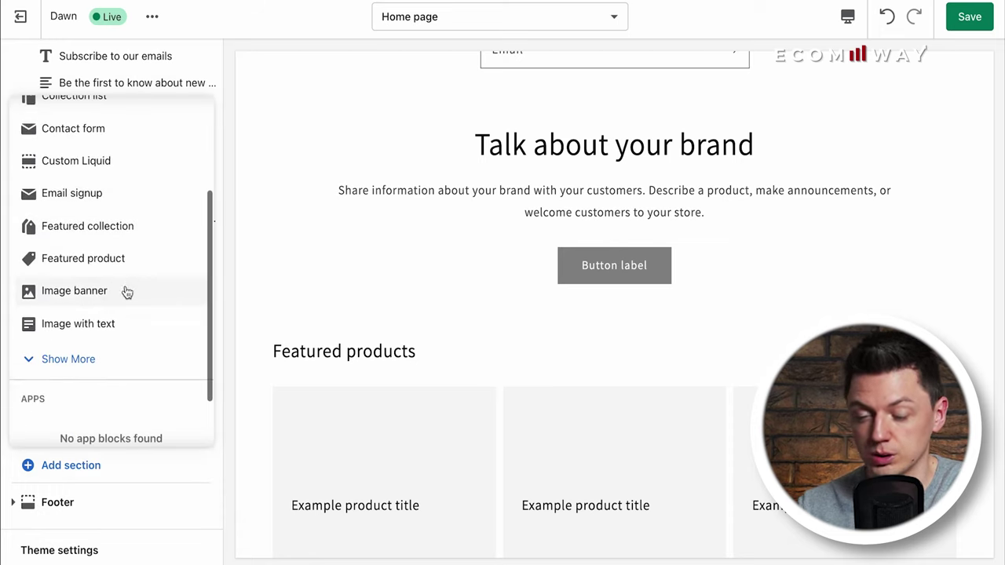
left_click(275, 177)
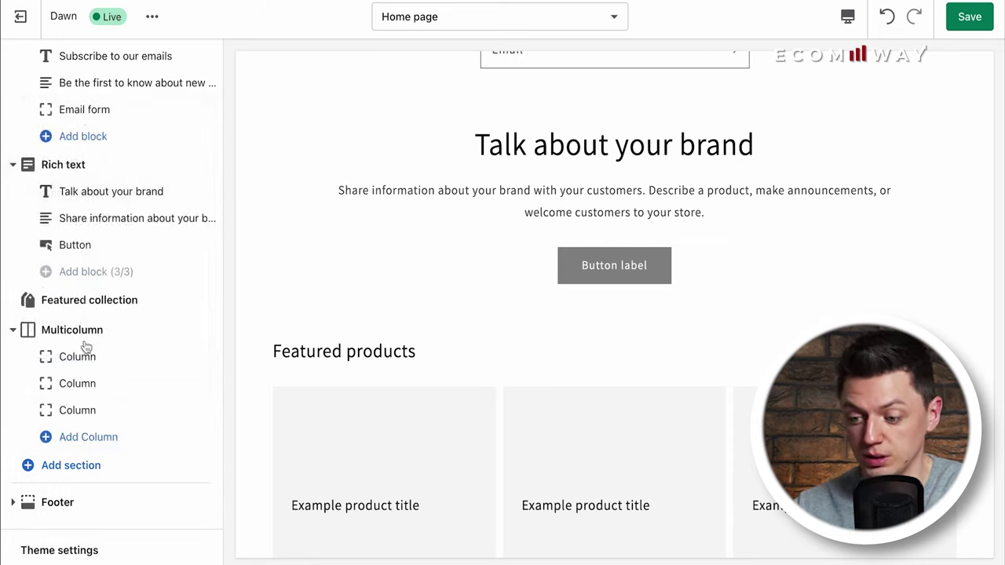
scroll(83, 348, "up", 10)
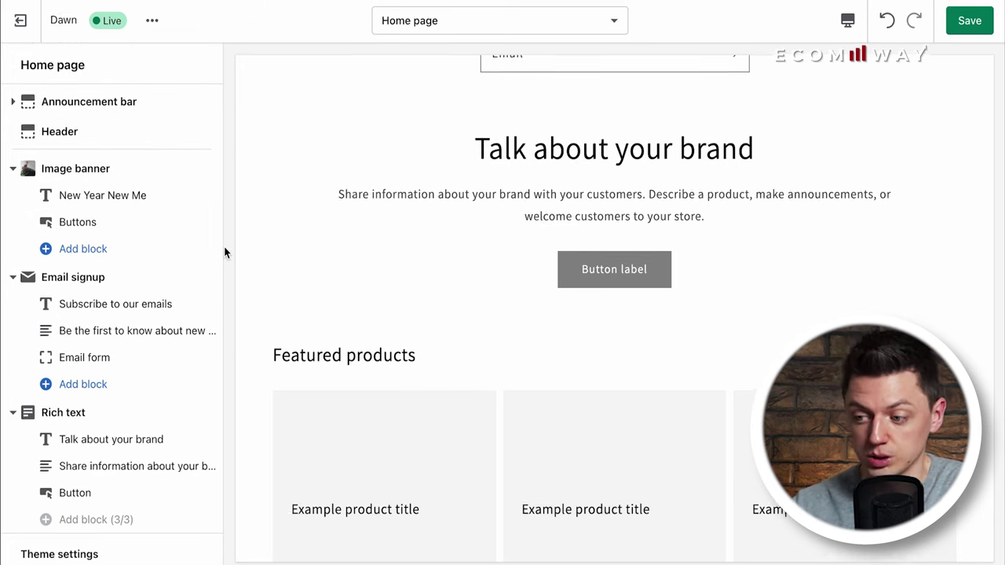
scroll(318, 283, "up", 10)
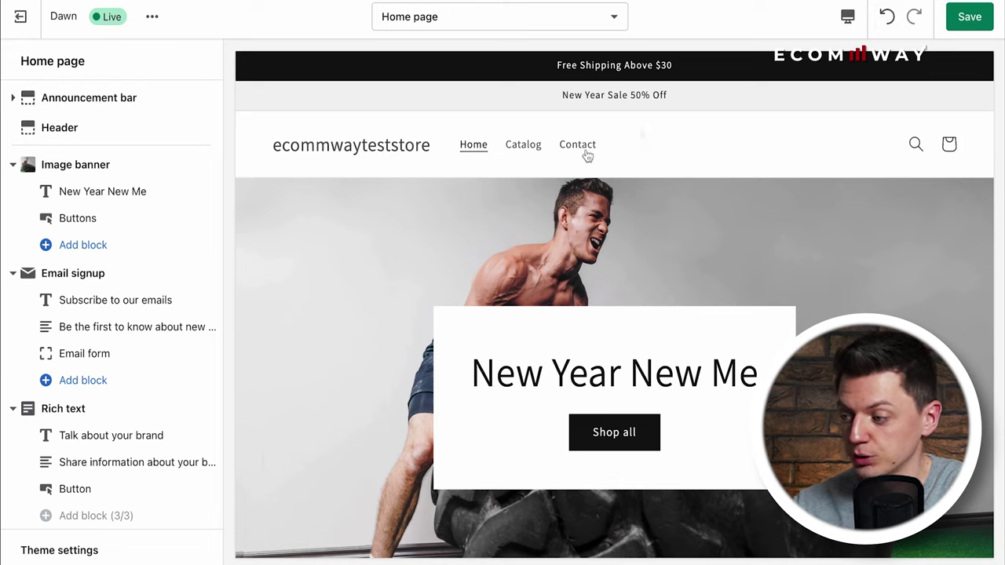
- Switch the preview to the Mobile view and review the home page's banner, email signup and brand sections
left_click(849, 16)
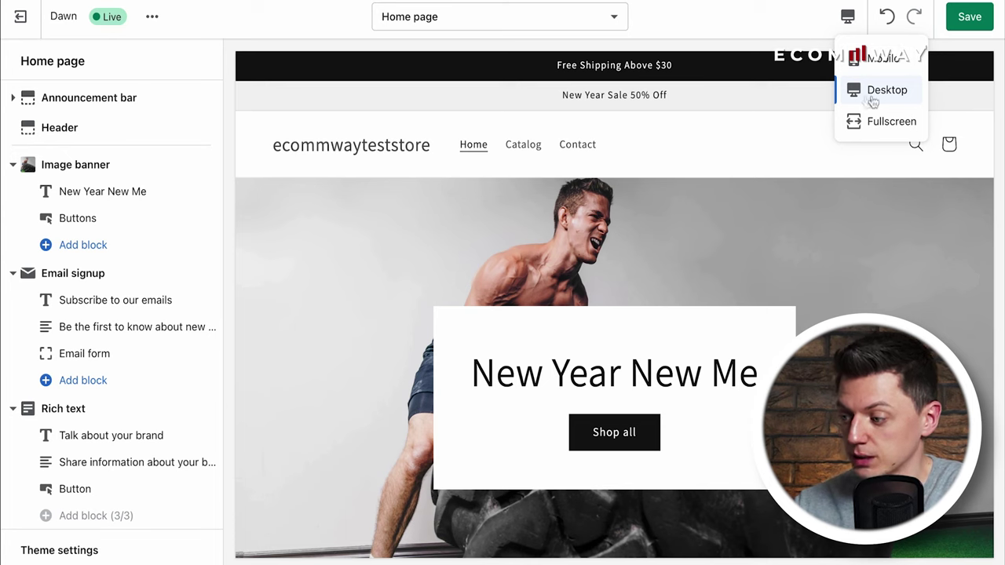
left_click(884, 59)
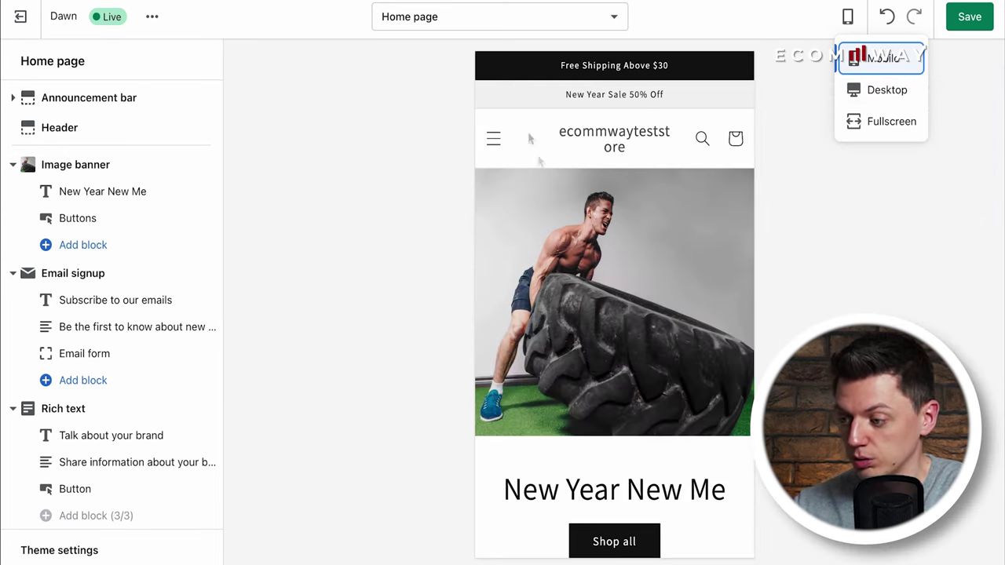
scroll(695, 130, "down", 3)
scroll(696, 130, "up", 2)
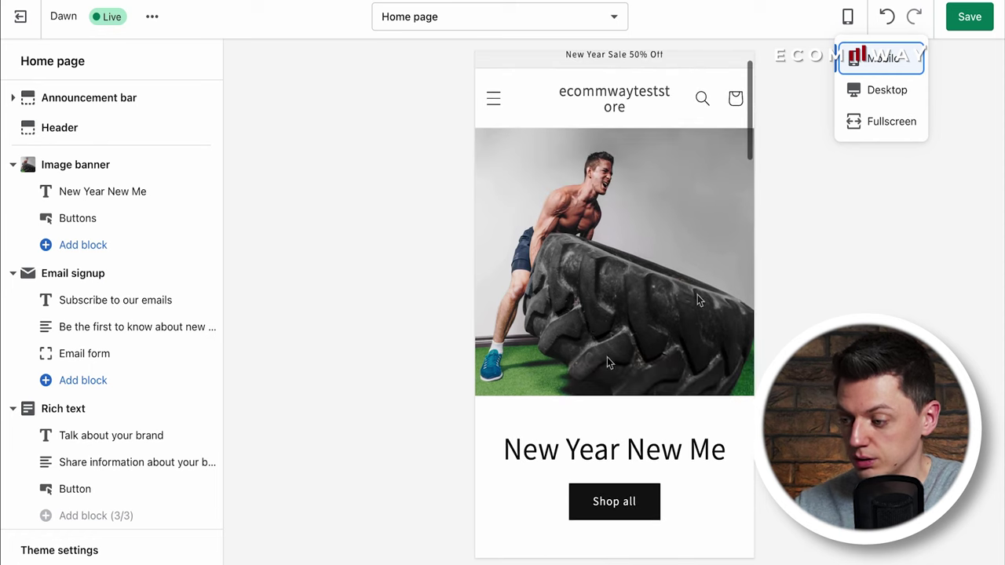
scroll(685, 339, "down", 1)
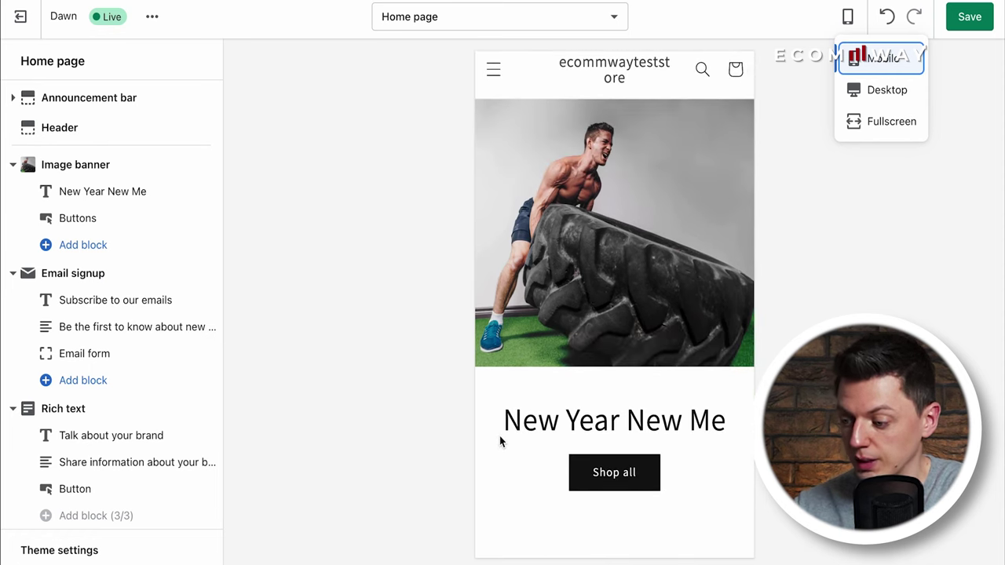
left_click_drag(512, 421, 632, 424)
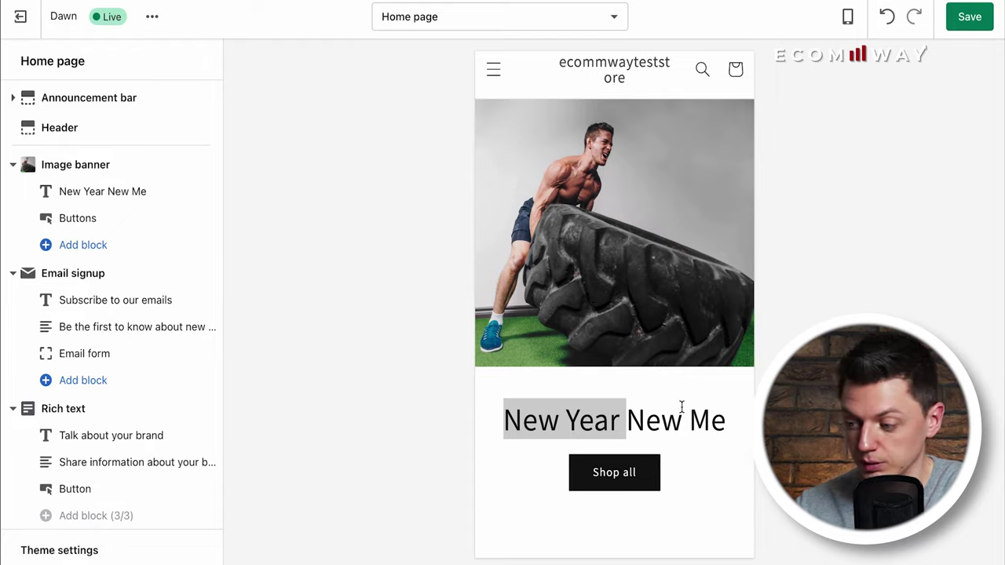
left_click(681, 407)
scroll(674, 309, "down", 7)
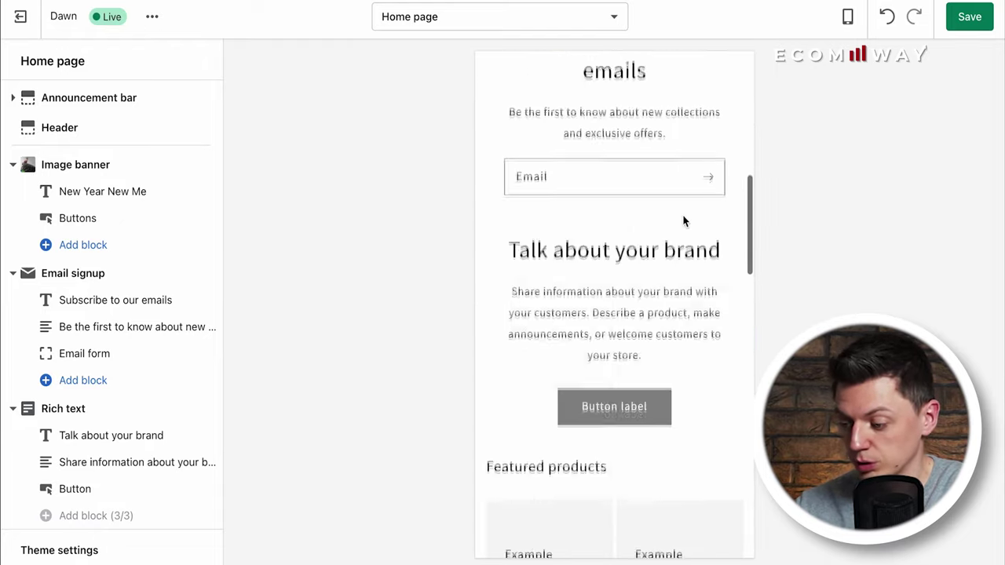
scroll(684, 221, "down", 3)
scroll(684, 220, "up", 10)
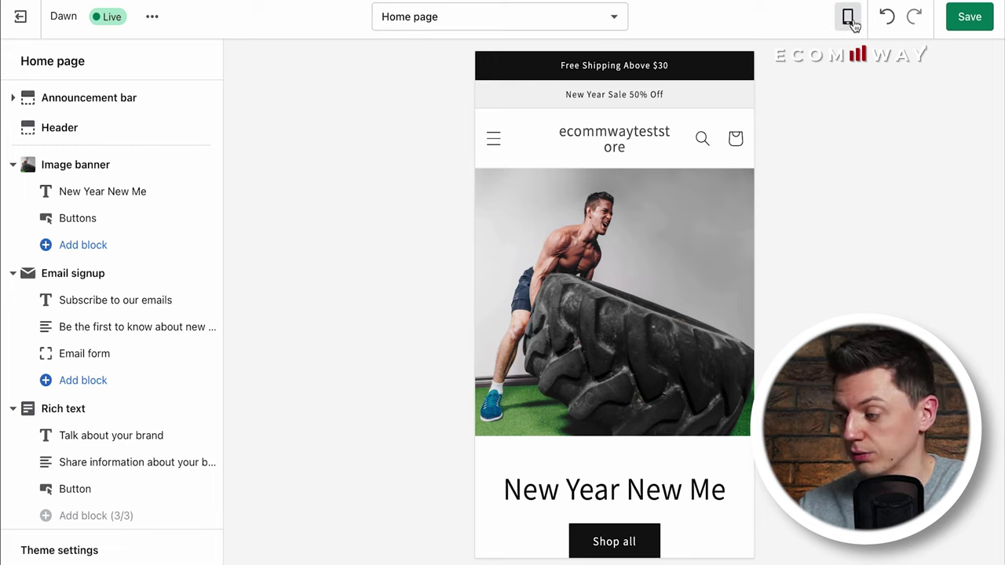
- Open the theme settings and look through the primary and secondary colors
scroll(85, 419, "down", 4)
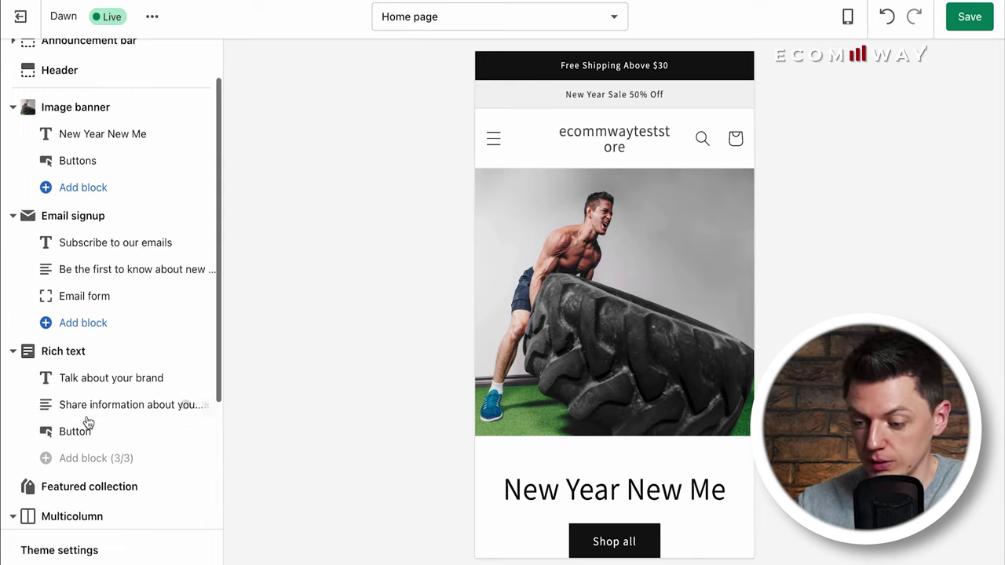
scroll(152, 281, "up", 2)
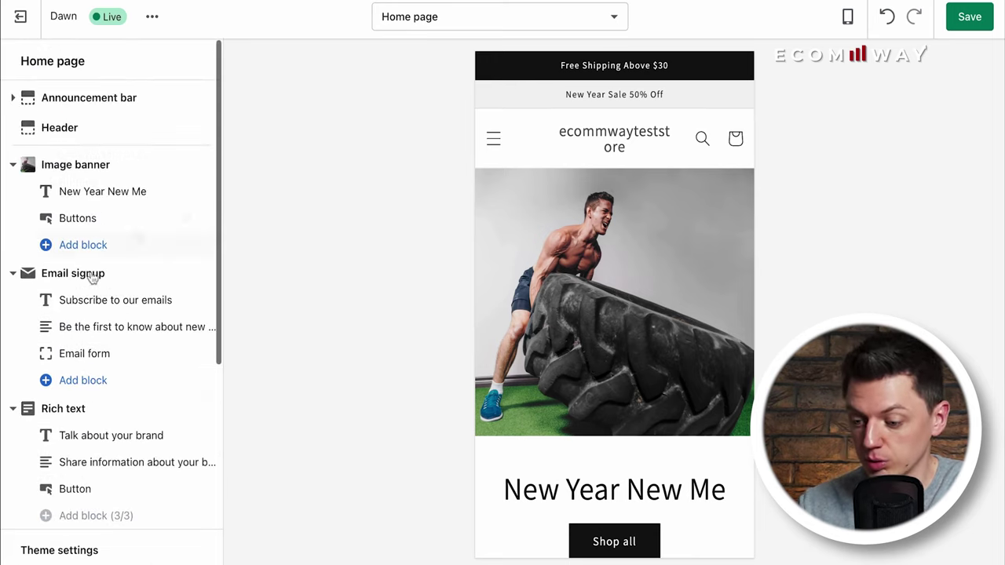
left_click(57, 553)
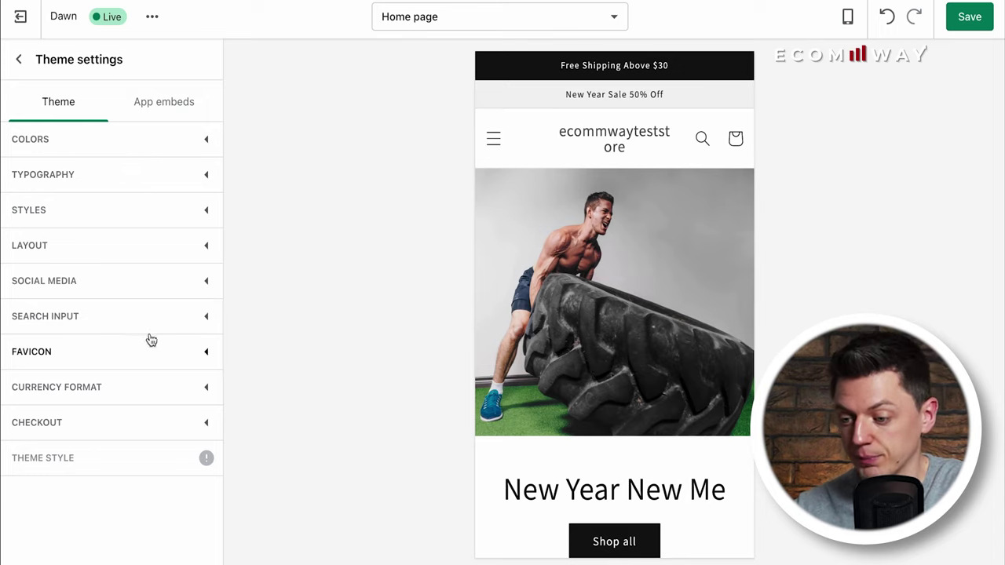
left_click(117, 141)
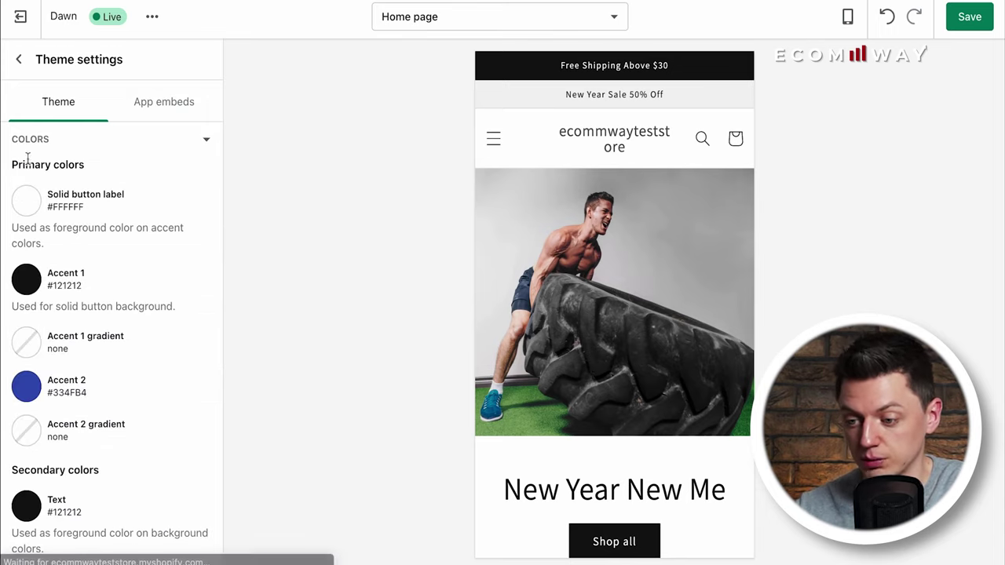
scroll(101, 168, "down", 4)
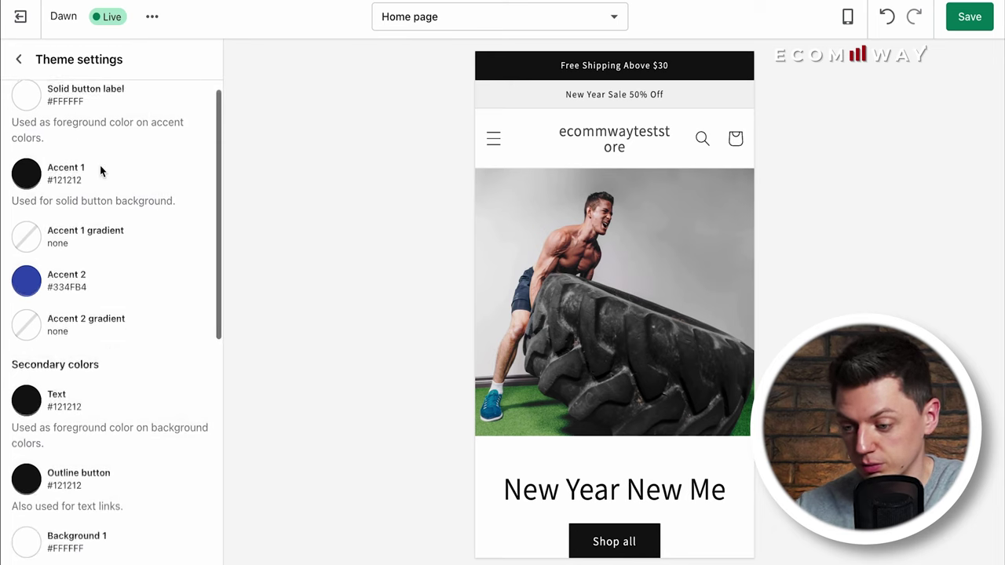
scroll(69, 281, "down", 2)
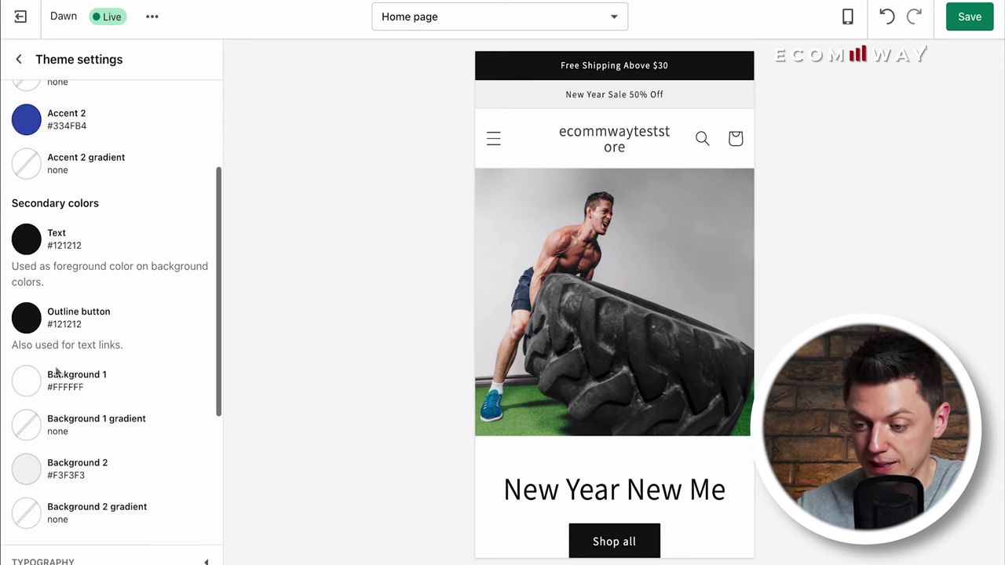
scroll(139, 318, "down", 2)
scroll(137, 320, "up", 8)
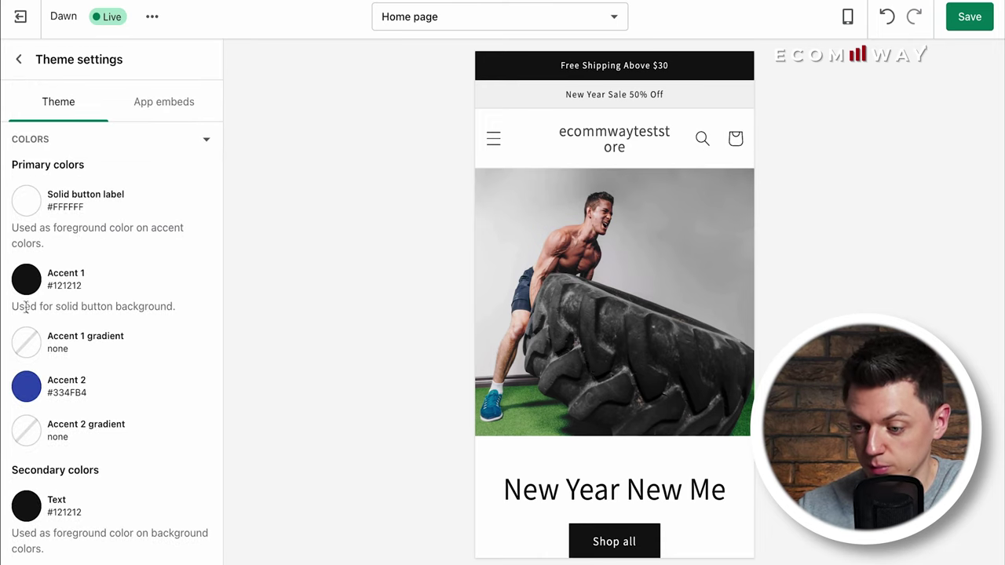
- Set the Accent 1 color used for solid button backgrounds to red #D10000
left_click_drag(13, 308, 106, 301)
double_click(100, 306)
left_click(28, 279)
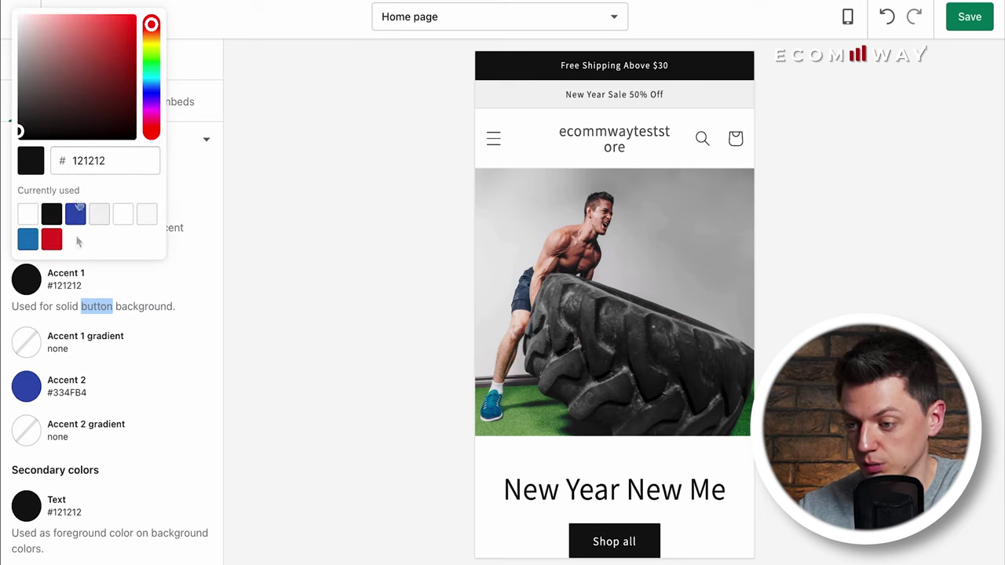
left_click_drag(145, 78, 153, 106)
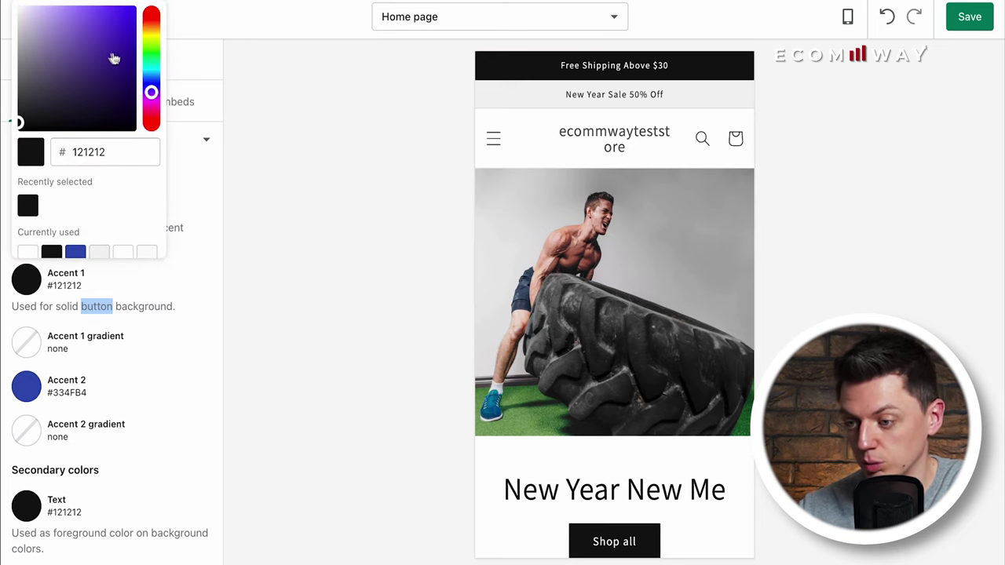
left_click(126, 23)
left_click(150, 16)
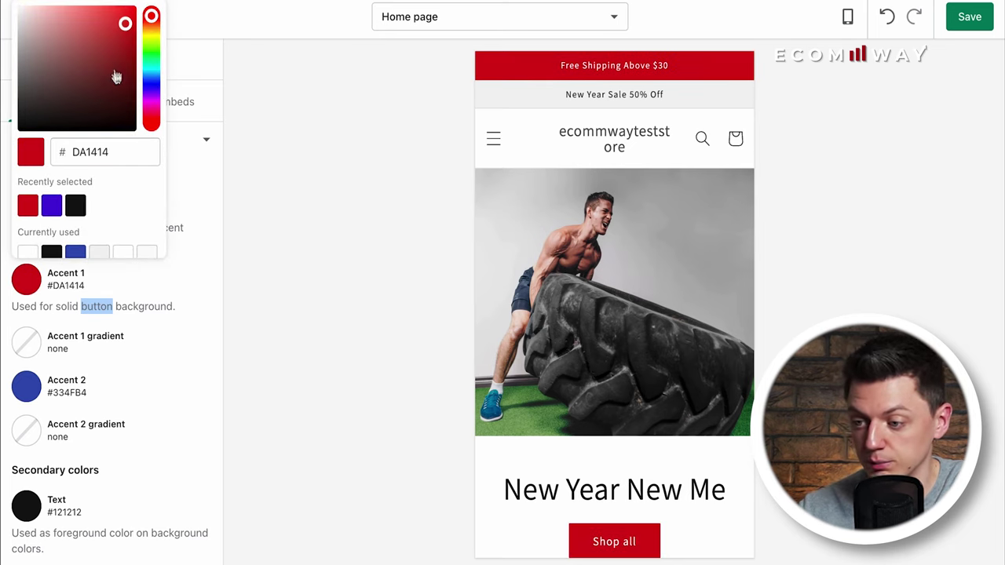
mouse_move(115, 77)
left_mouse_down()
mouse_move(106, 45)
mouse_move(143, 32)
left_mouse_up()
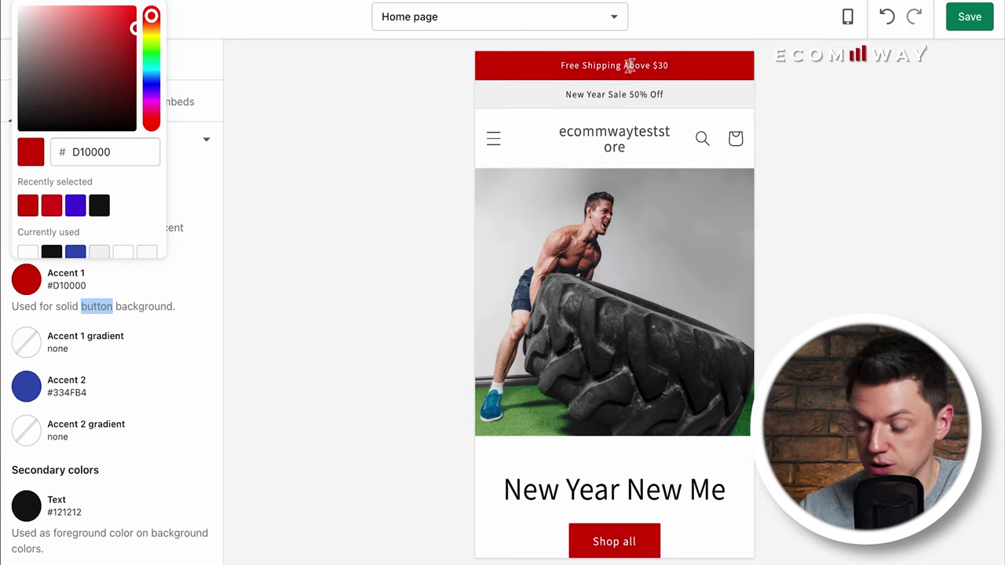
left_click(290, 282)
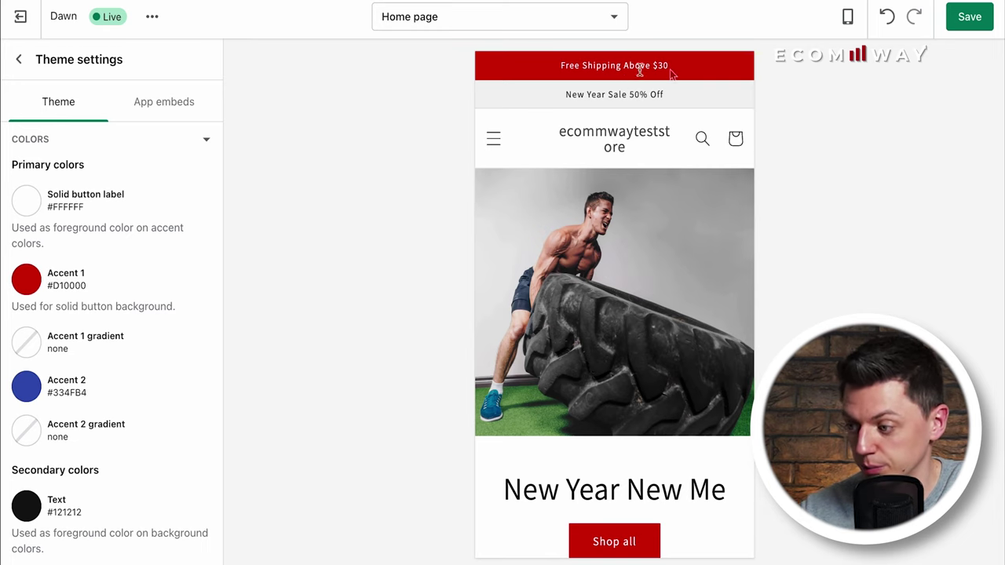
- Examine the red accent on the mobile home page preview and the other theme color settings
scroll(658, 312, "down", 1)
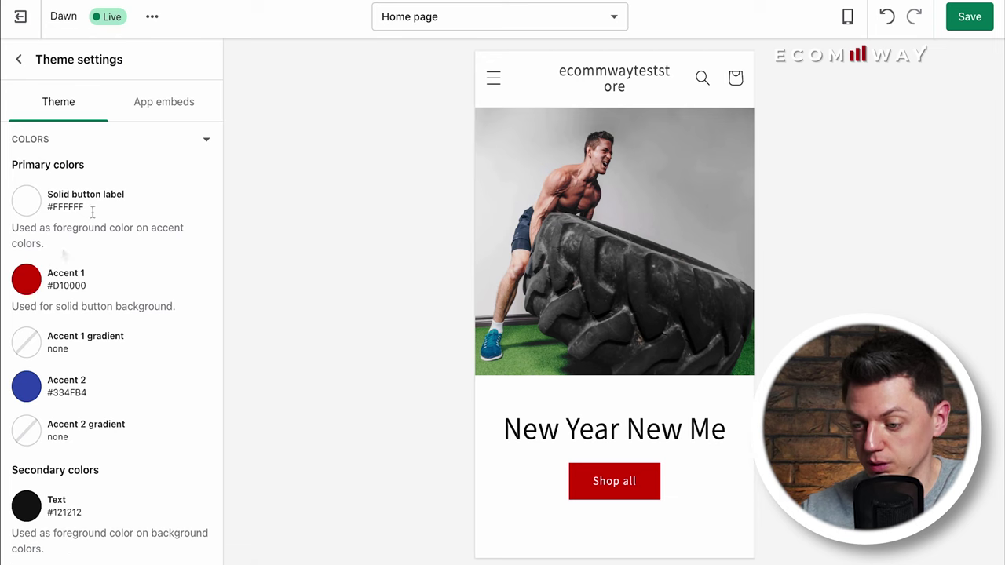
scroll(111, 184, "down", 1)
scroll(112, 185, "down", 6)
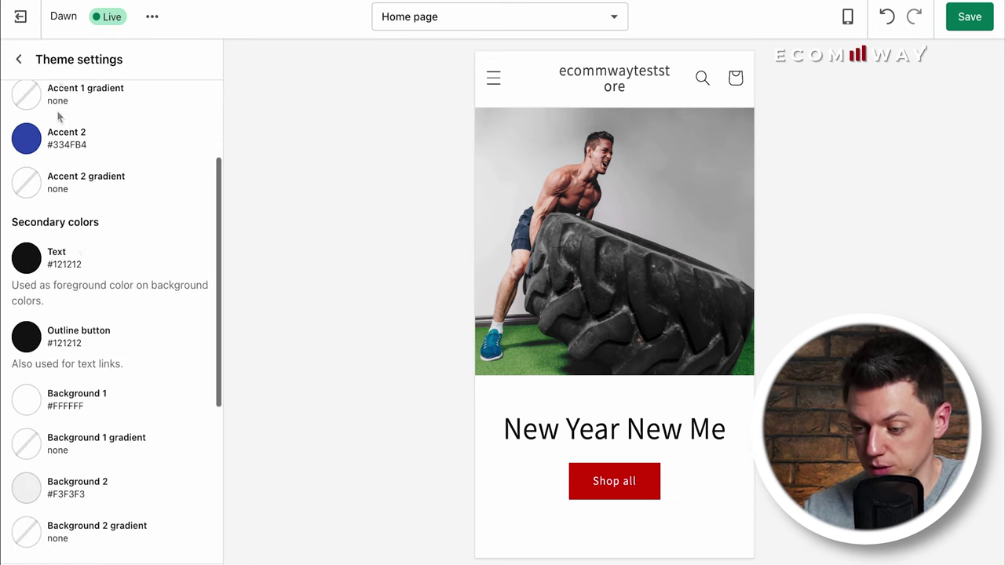
scroll(53, 329, "up", 6)
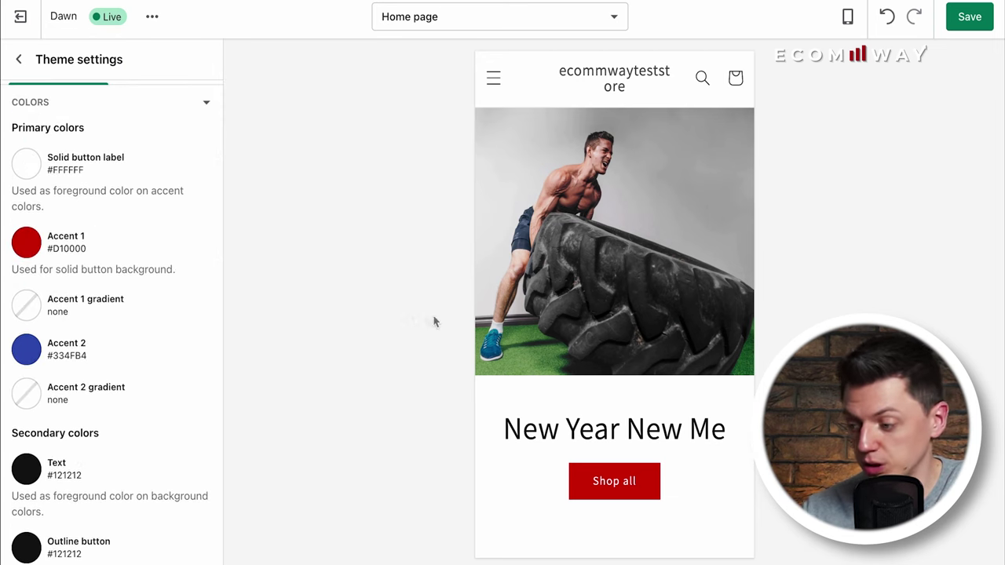
scroll(496, 293, "down", 3)
scroll(497, 298, "down", 1)
scroll(496, 298, "up", 6)
scroll(122, 164, "up", 1)
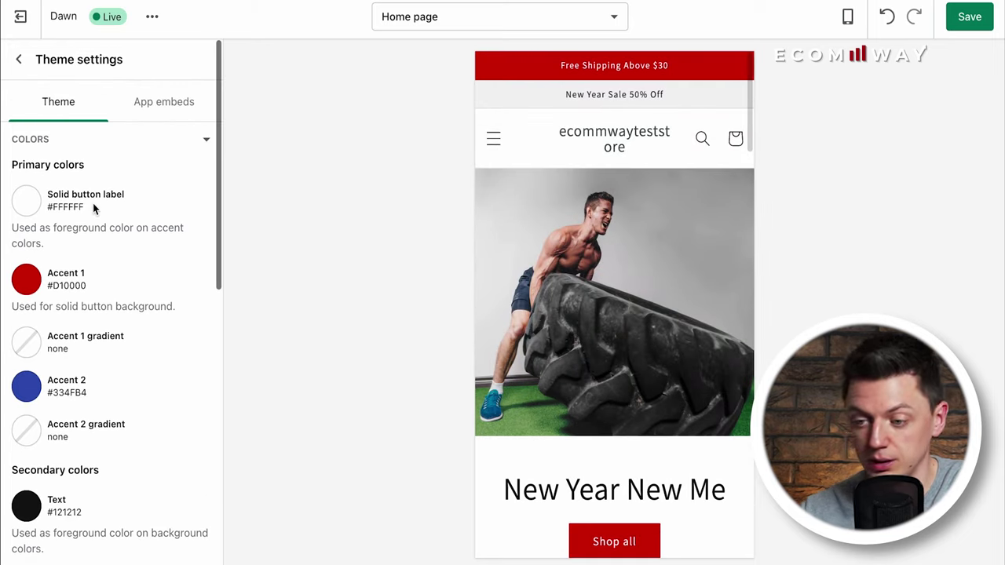
- Open the theme's Typography settings and bring up the font choices for headings
left_click(19, 60)
scroll(110, 315, "down", 3)
left_click(79, 551)
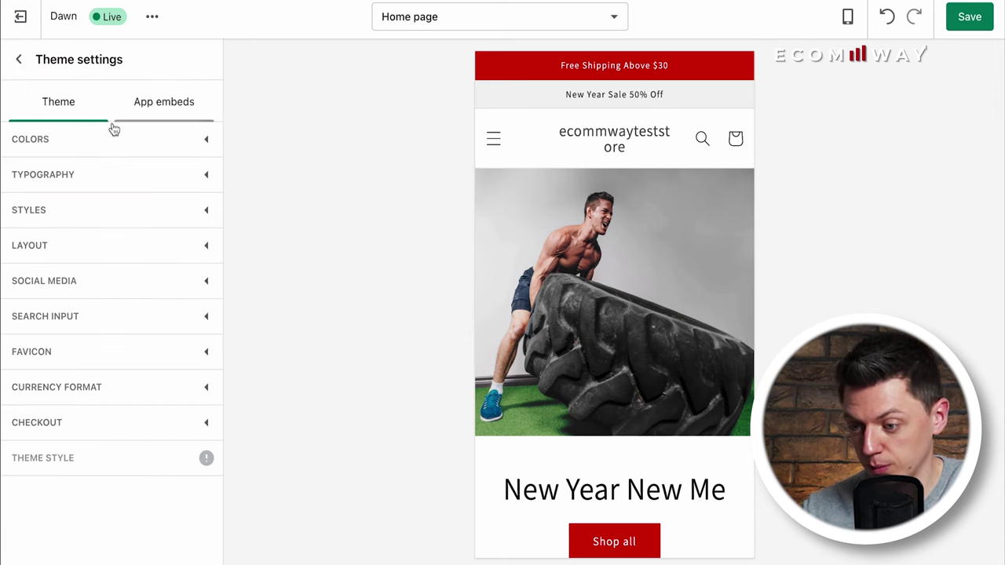
left_click(77, 177)
scroll(130, 236, "down", 3)
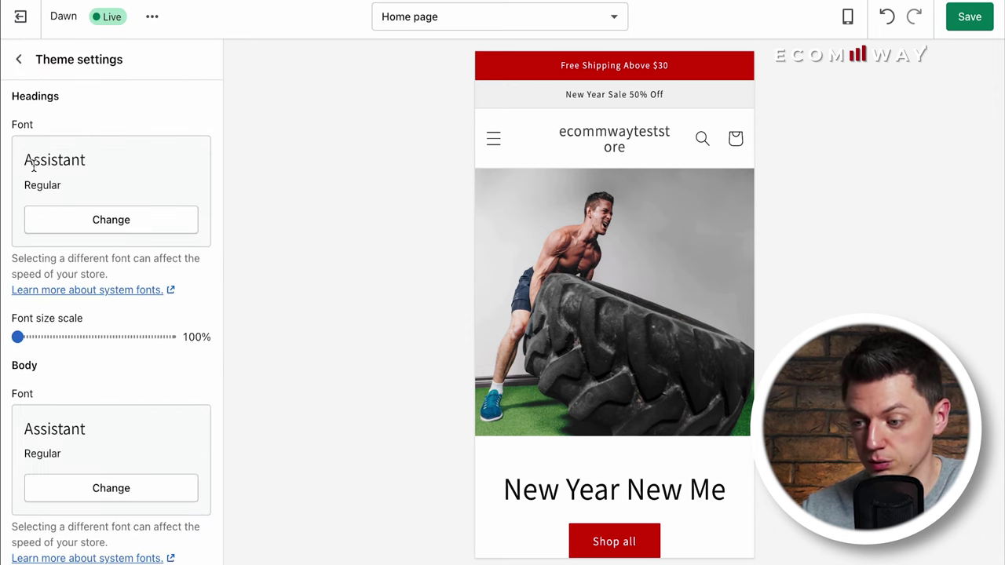
left_click_drag(33, 162, 90, 175)
left_click(96, 221)
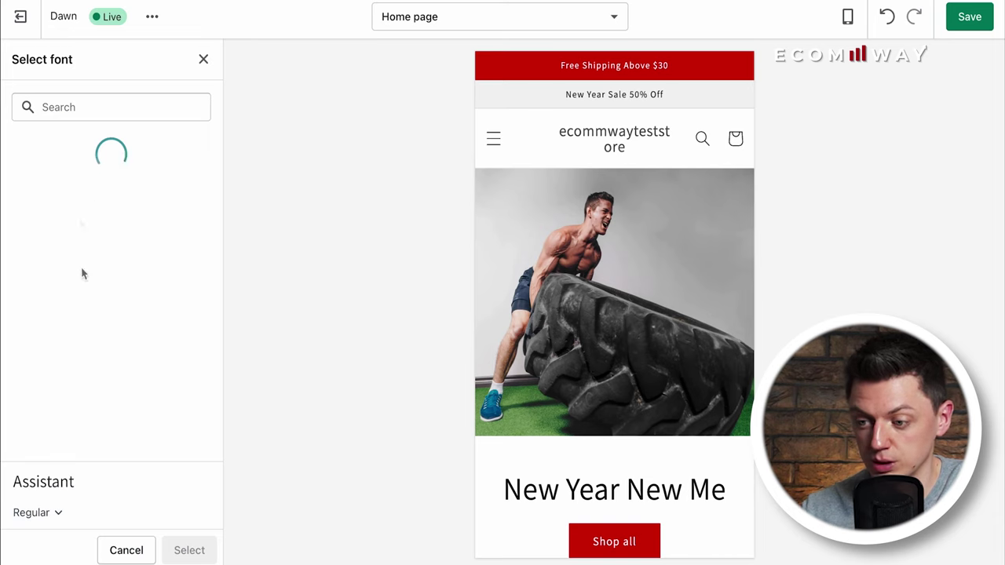
- Browse the system fonts and other fonts available for headings, loading more of the list
scroll(129, 157, "down", 2)
scroll(102, 235, "up", 2)
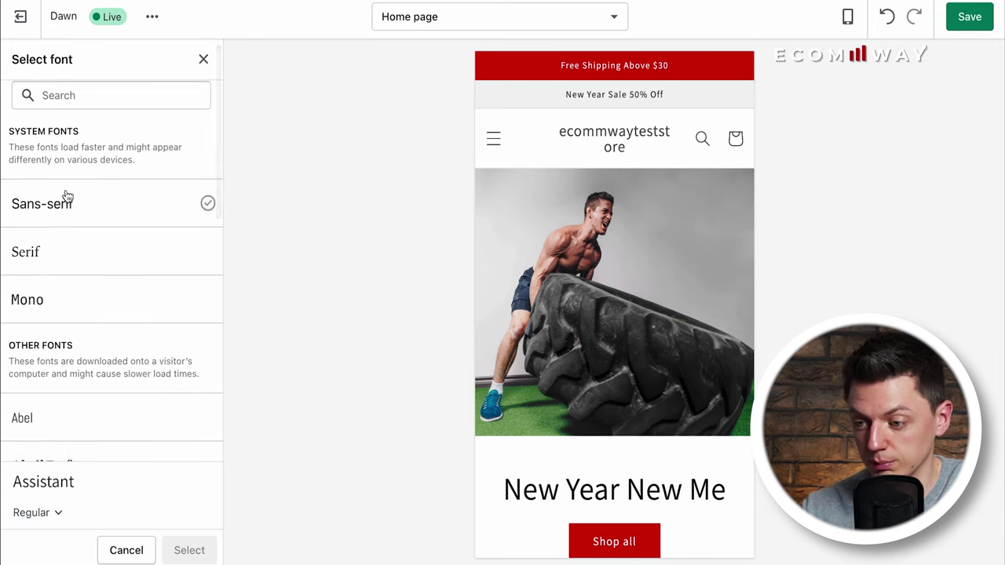
scroll(117, 303, "down", 7)
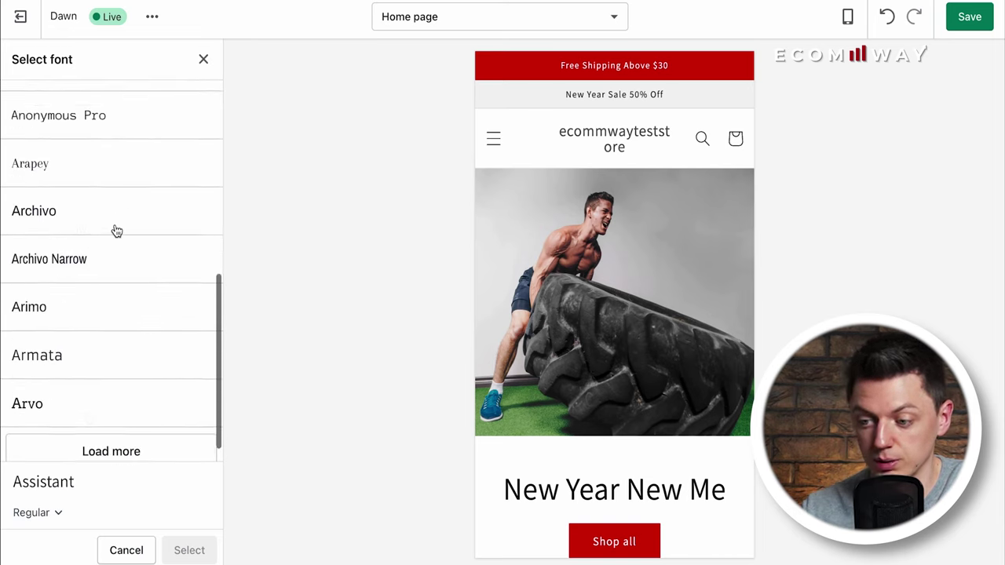
left_click(131, 422)
scroll(102, 217, "down", 5)
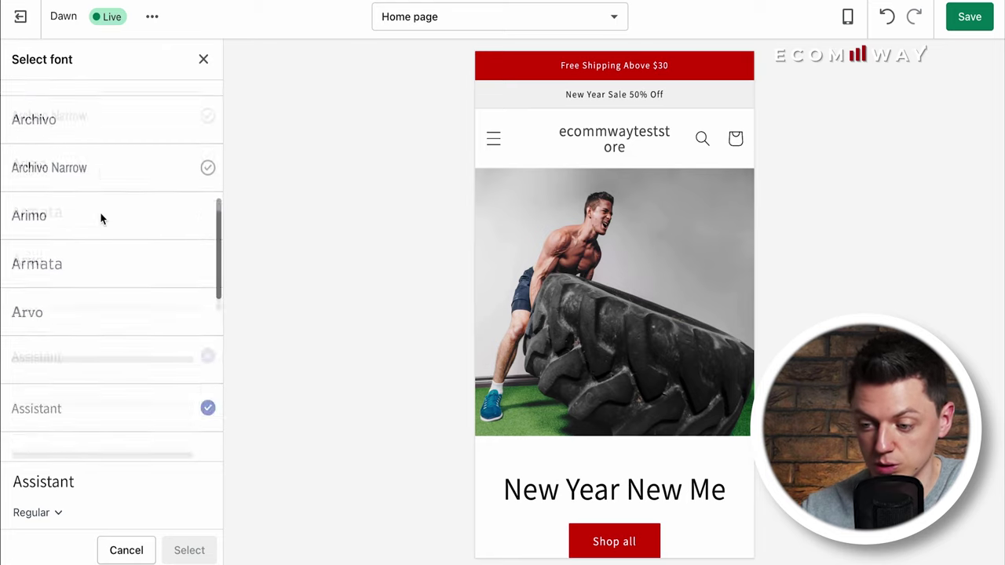
scroll(102, 220, "up", 10)
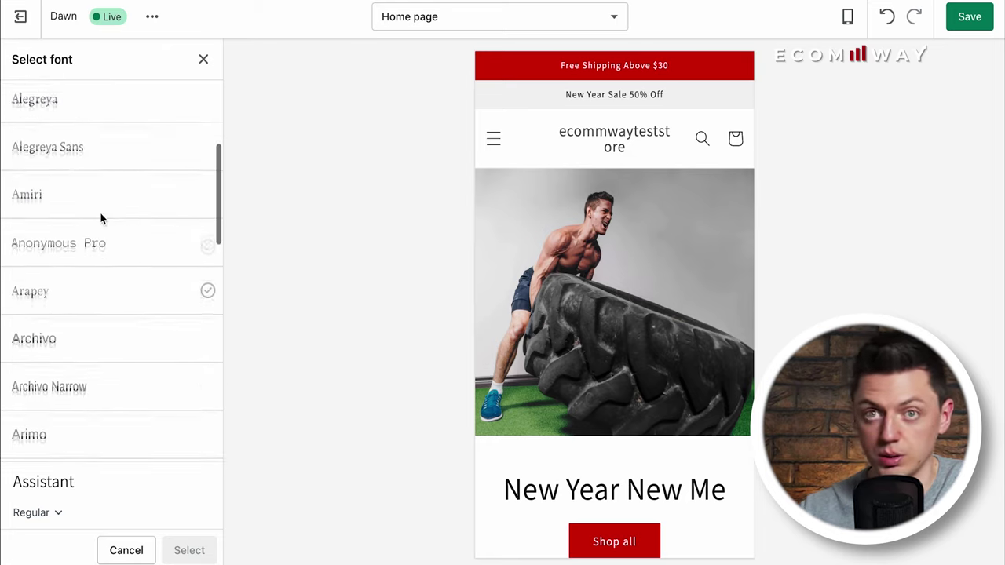
scroll(102, 220, "up", 6)
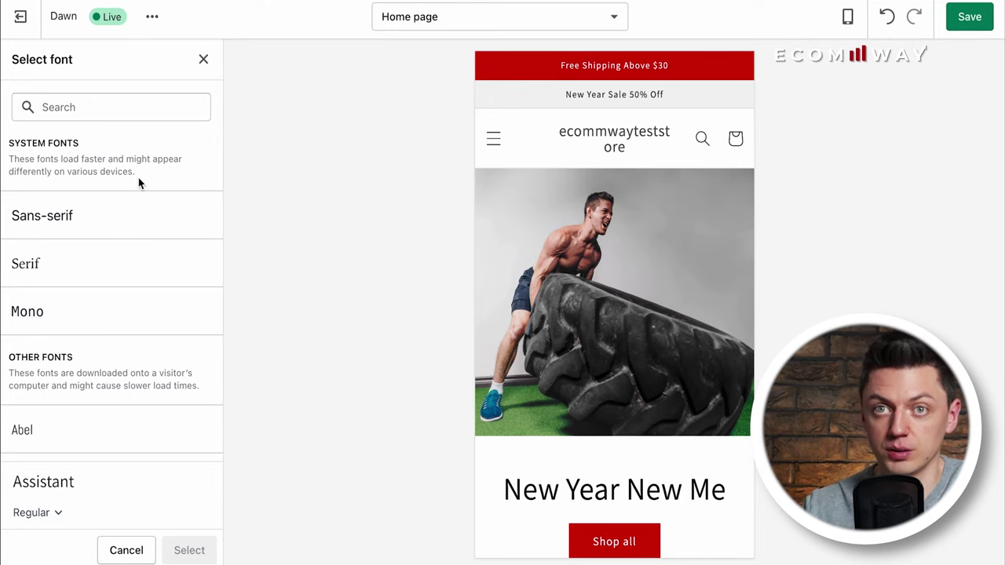
- Examine the heading and body text on the mobile home page preview and close the font selection
scroll(599, 292, "down", 1)
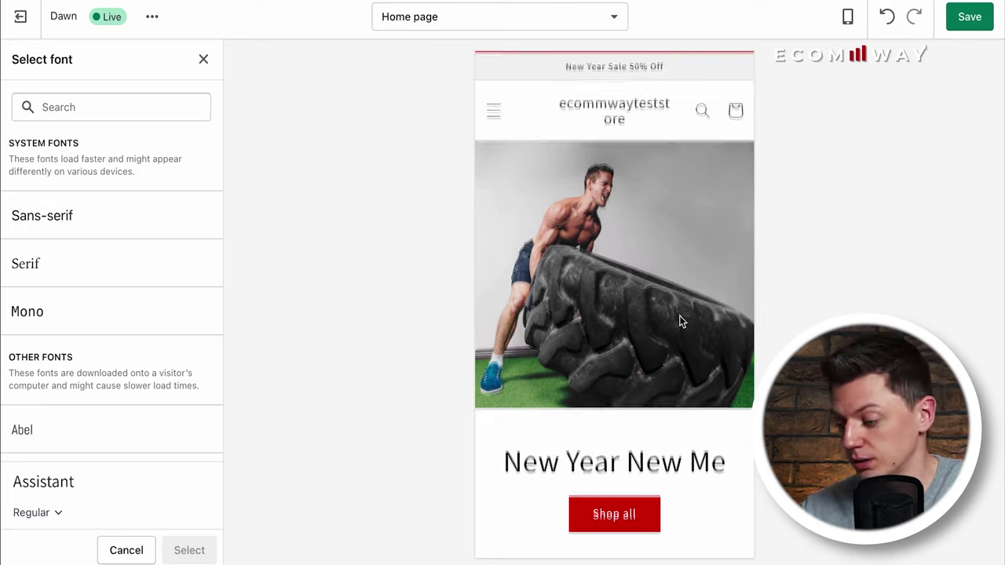
scroll(507, 328, "down", 8)
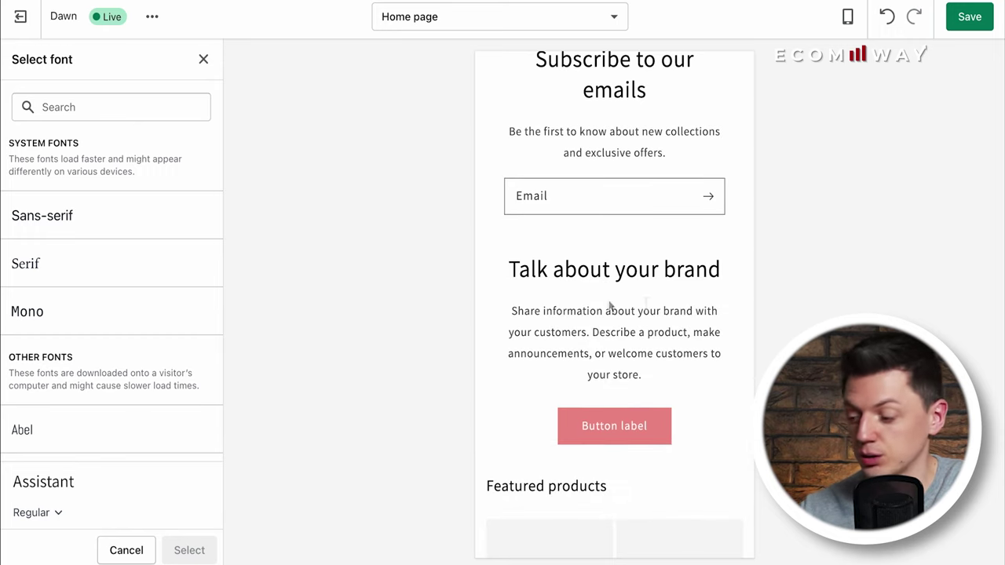
scroll(609, 305, "down", 2)
scroll(633, 251, "up", 2)
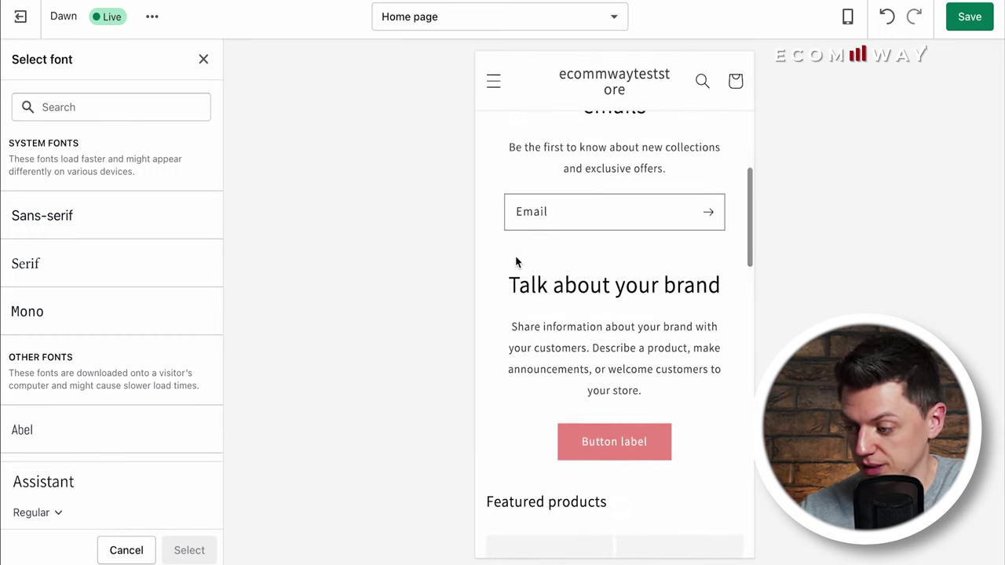
scroll(516, 261, "up", 10)
left_click(204, 60)
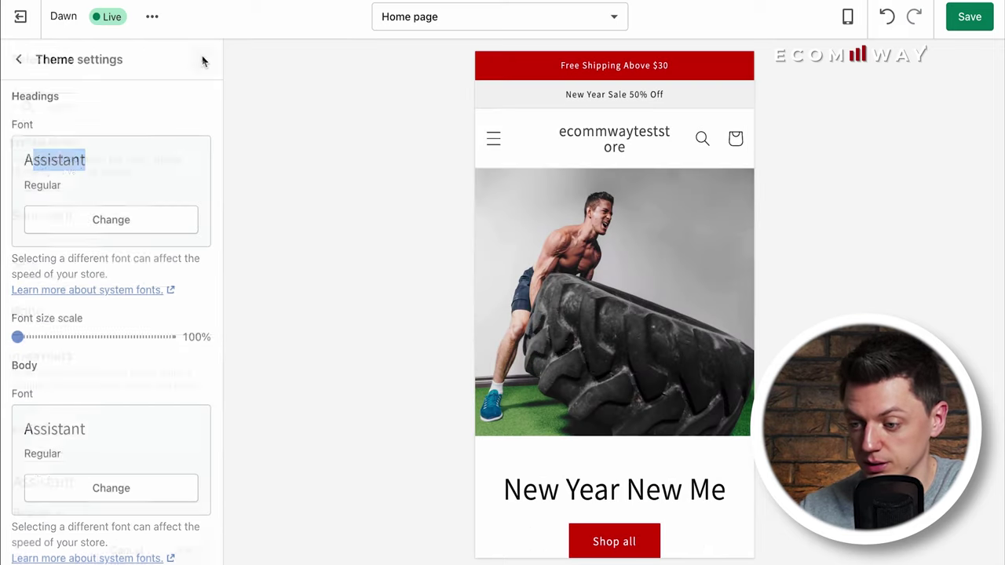
- Open the theme's Styles settings and review the color scheme options for the sale badge
left_click(18, 69)
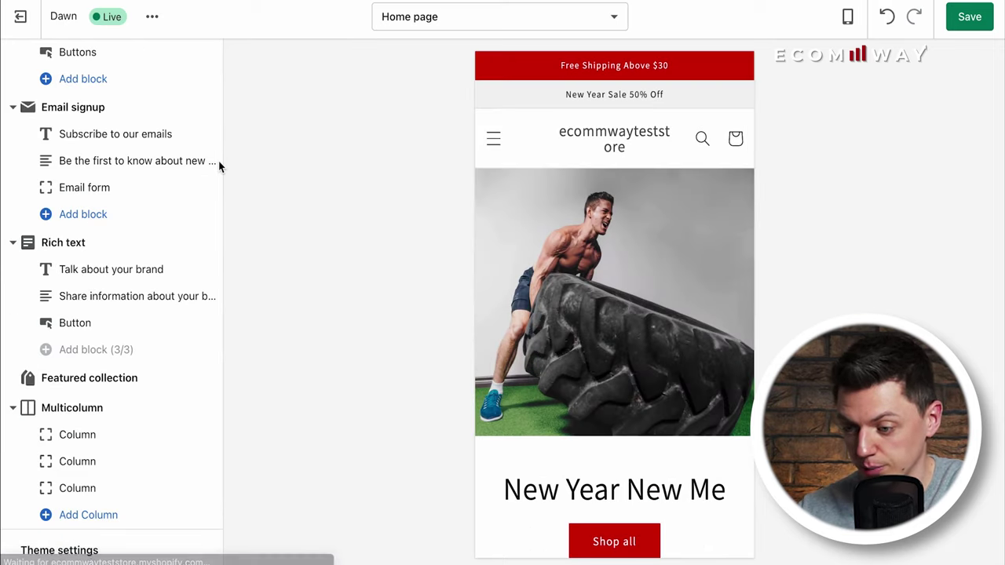
left_click(60, 547)
left_click(116, 214)
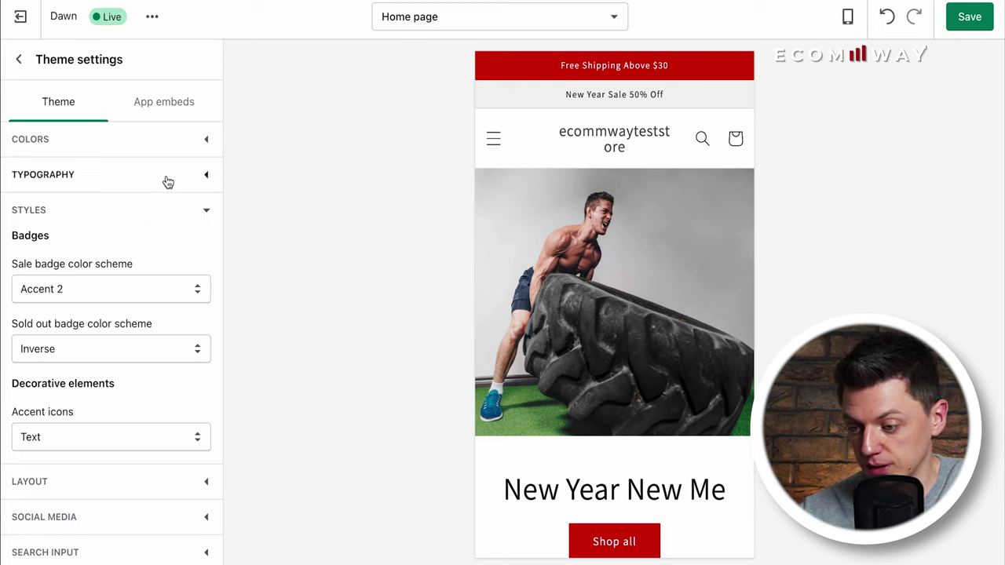
scroll(168, 182, "down", 2)
left_click(125, 198)
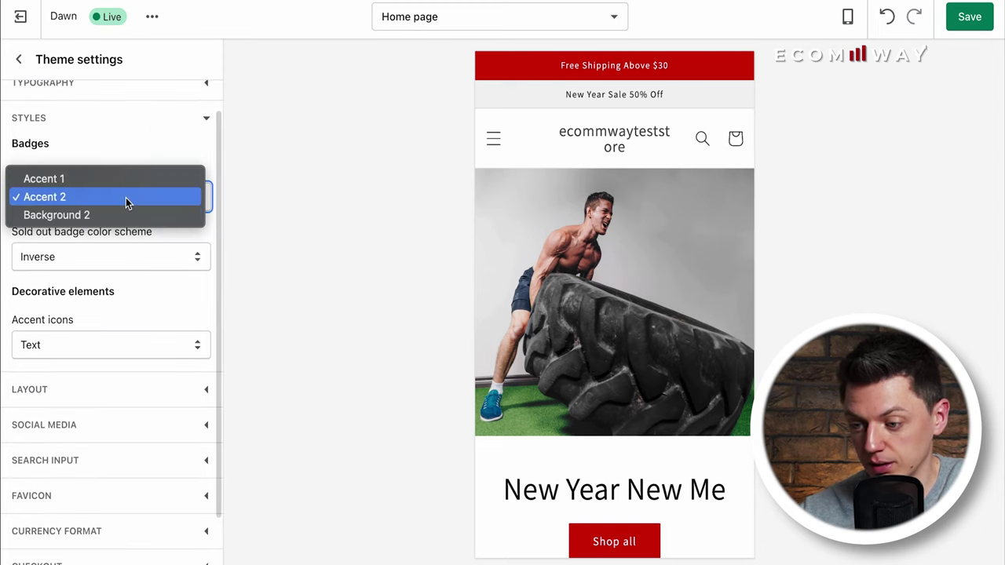
left_click(151, 144)
- Open the theme's Layout settings and review the maximum width choices, keeping 1600px
scroll(131, 243, "down", 1)
left_click(127, 322)
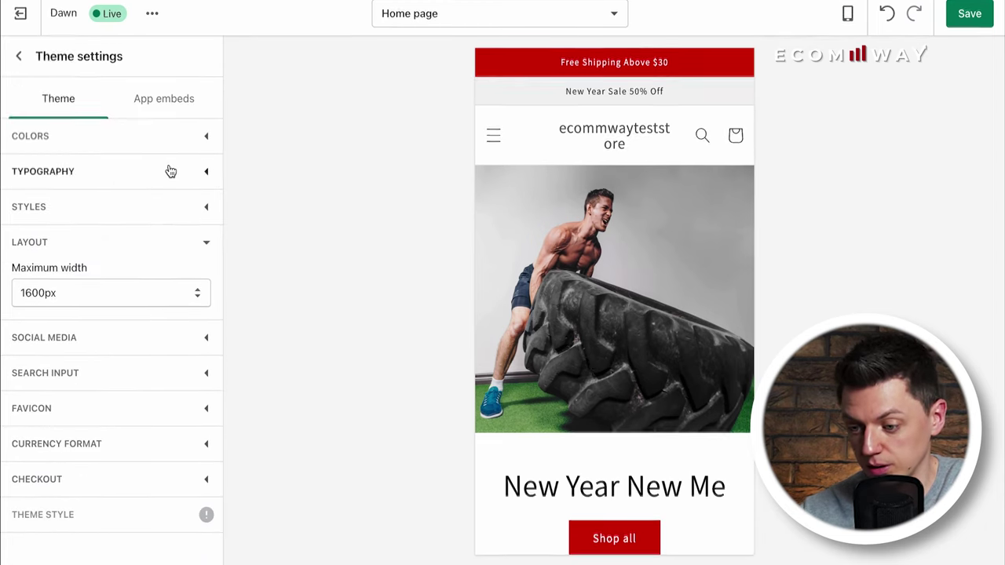
left_click(118, 296)
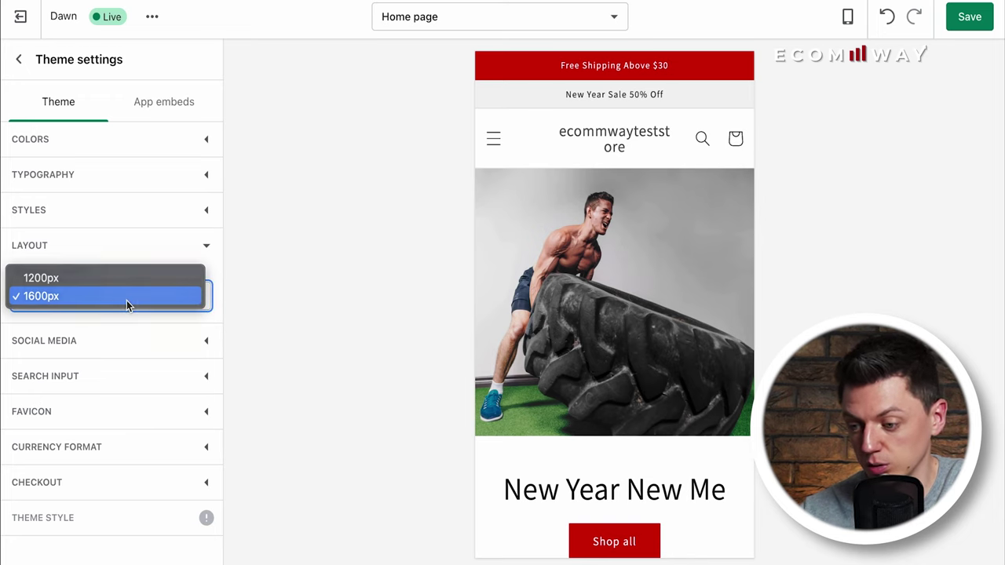
left_click(126, 296)
- Examine the Social media settings' account fields, including Facebook and Instagram, and collapse the group
left_click(189, 340)
scroll(86, 208, "down", 1)
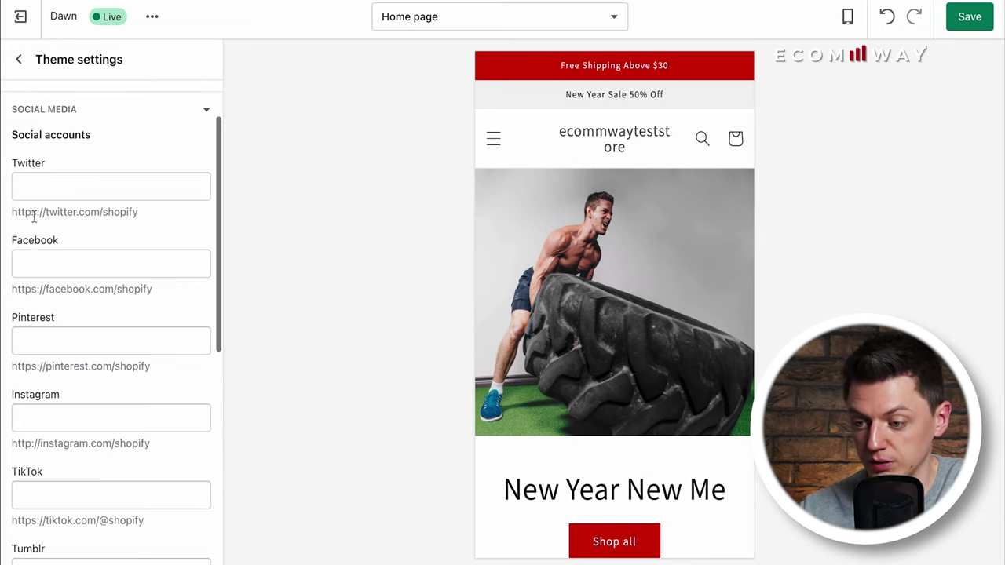
left_click(62, 272)
left_click(102, 430)
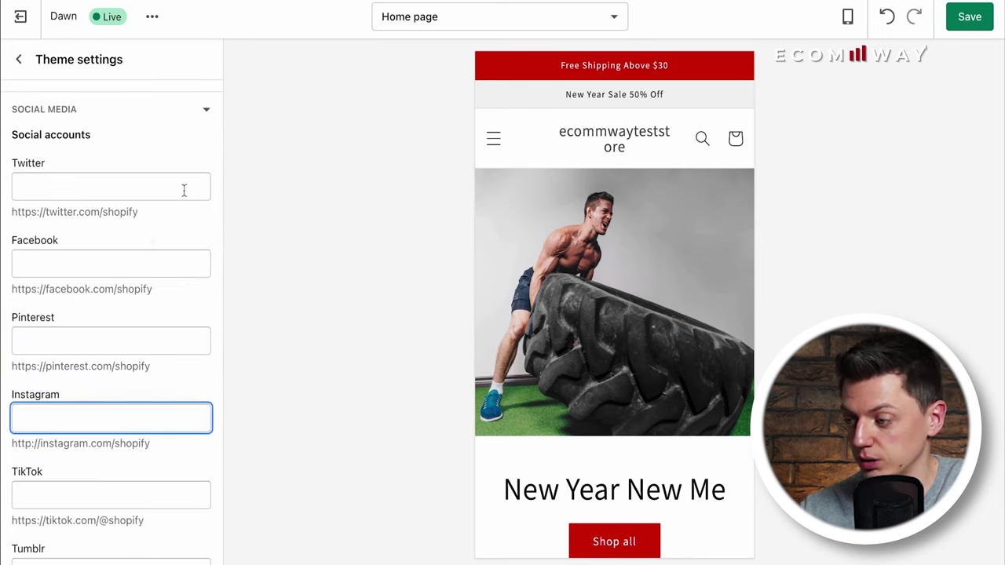
scroll(137, 249, "up", 4)
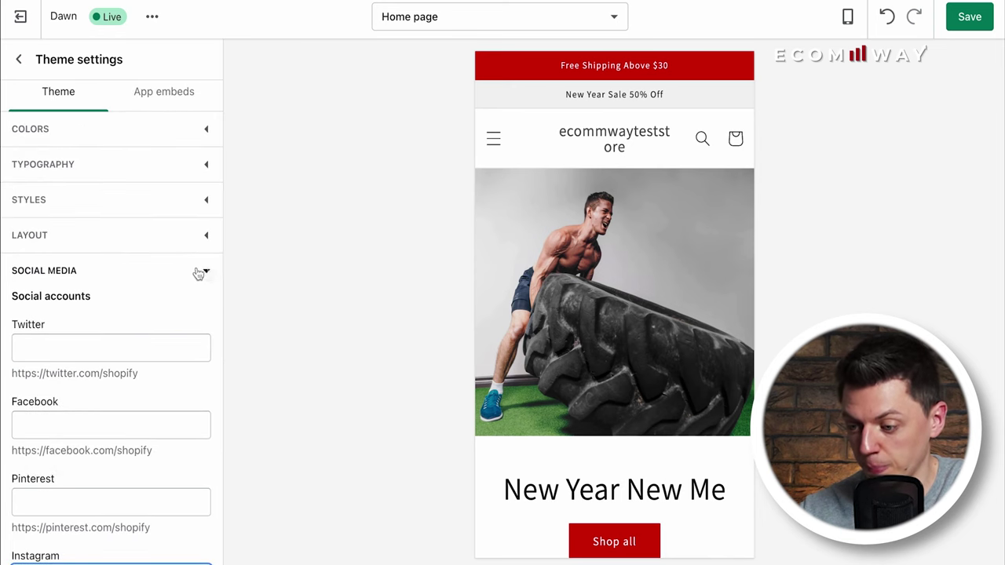
left_click(190, 281)
- Examine the theme's Favicon image setting and collapse the group
left_click(145, 352)
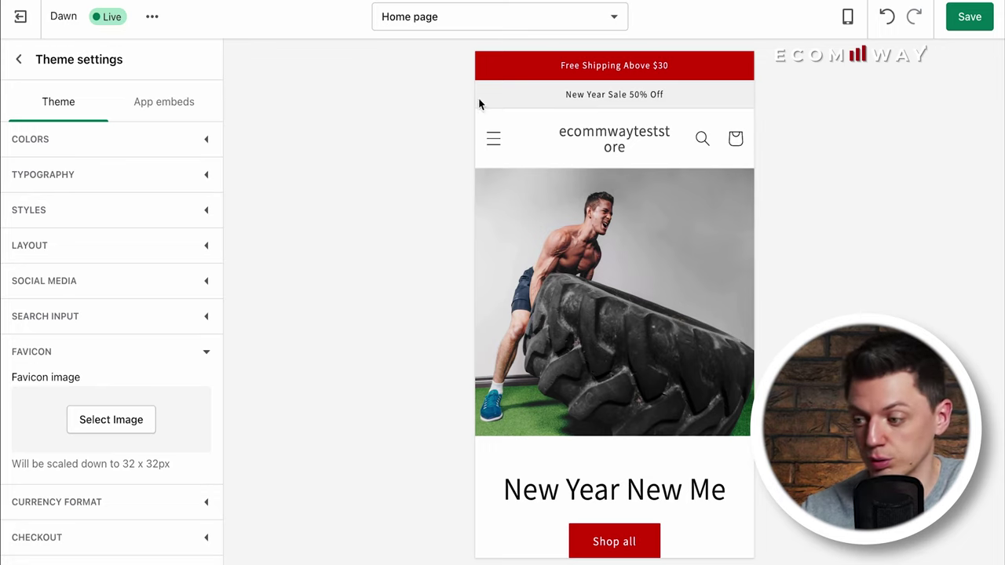
scroll(149, 359, "down", 1)
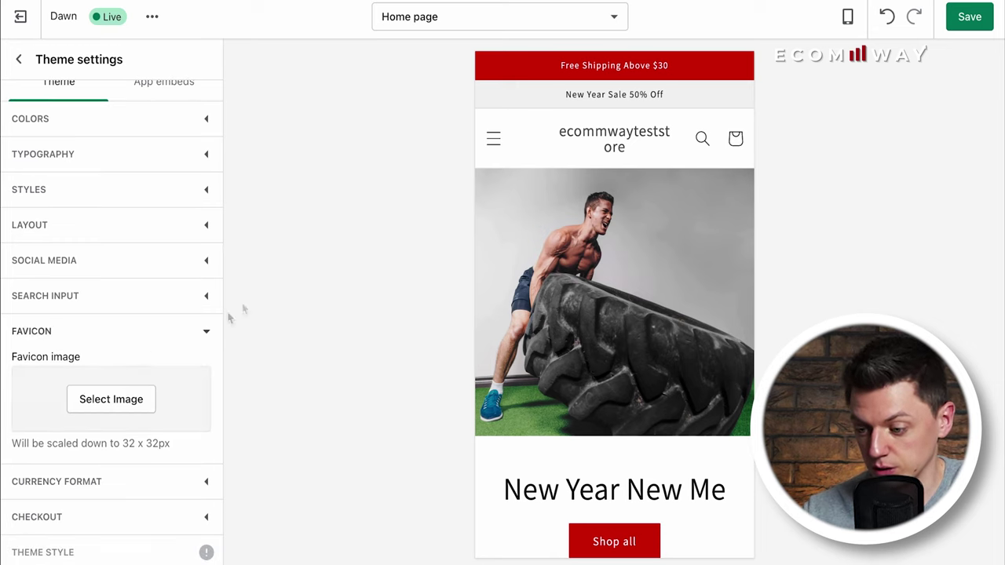
left_click(194, 334)
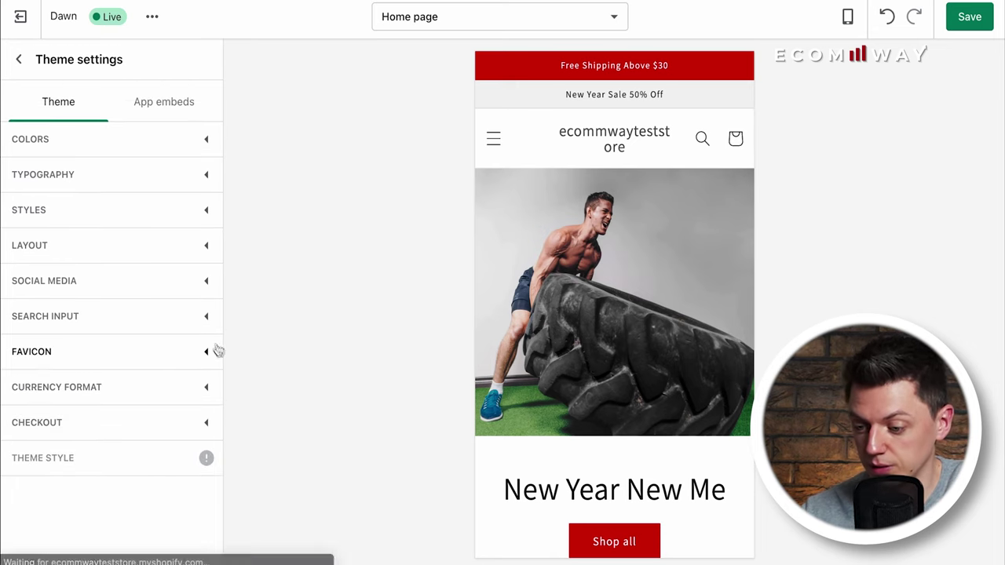
- Open the Currency format settings and examine how currency codes appear on the featured product prices in the mobile preview
left_click(157, 386)
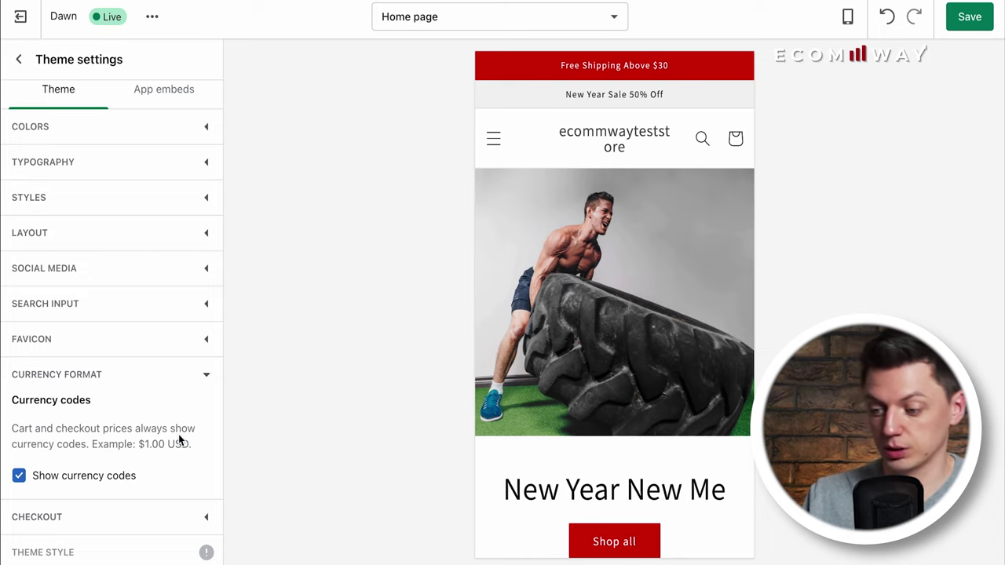
scroll(523, 347, "down", 10)
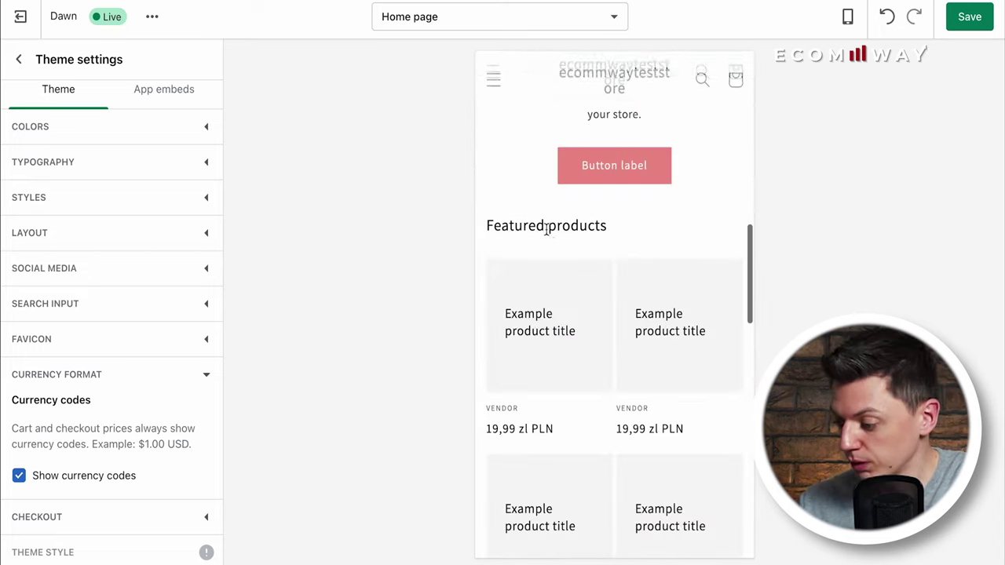
scroll(503, 349, "down", 6)
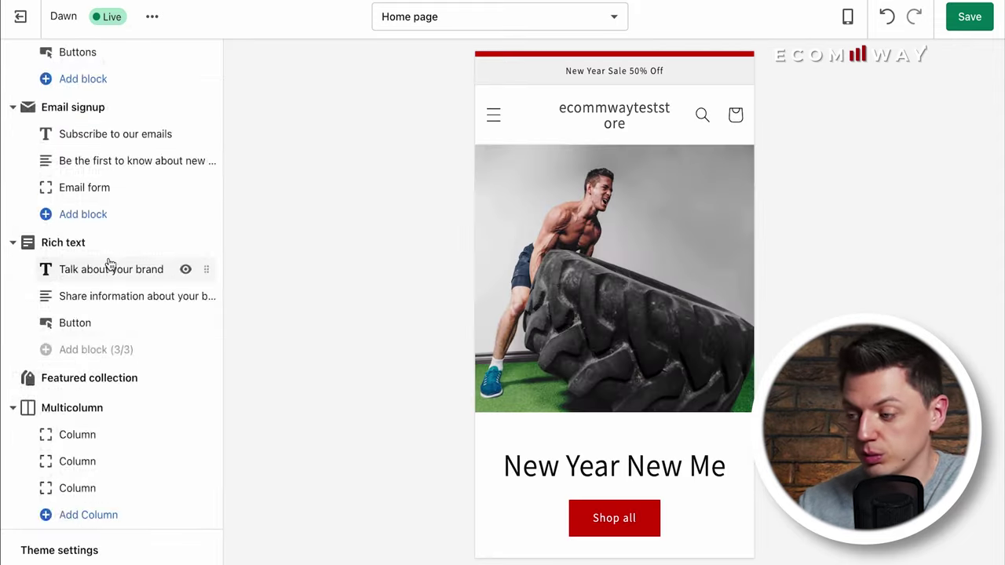
- Look over the home page sections and the mobile preview, and switch the preview to Desktop
scroll(110, 264, "up", 4)
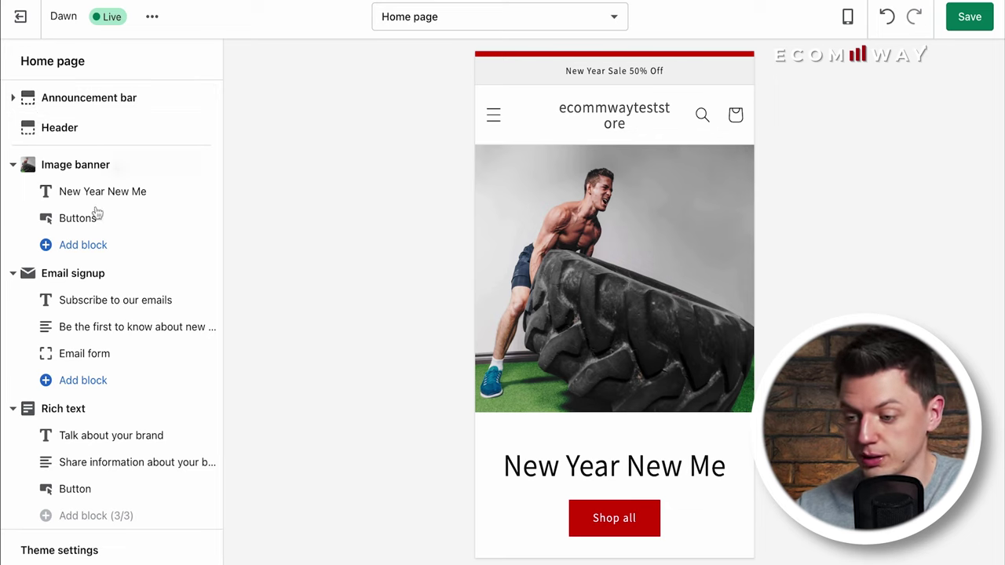
scroll(571, 210, "down", 2)
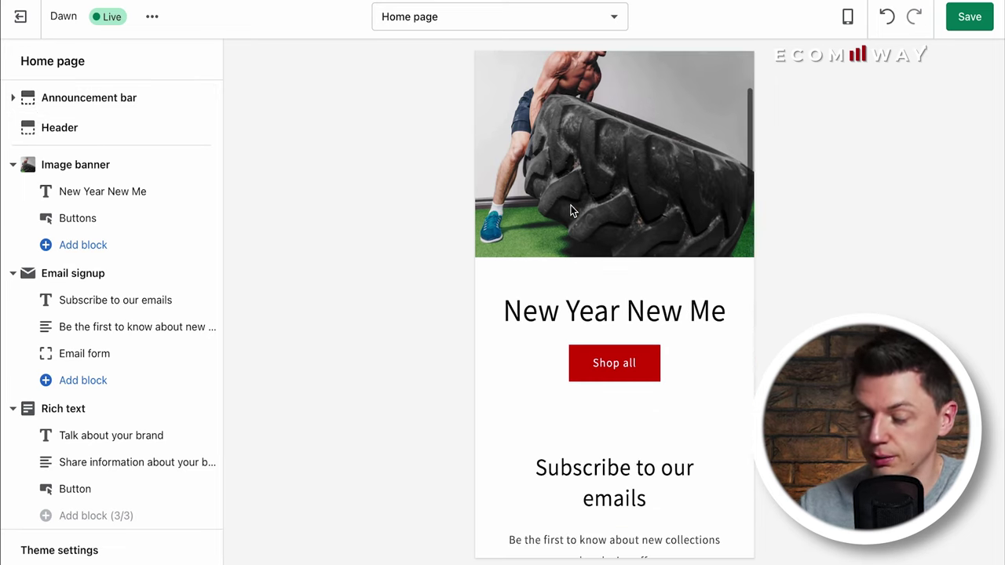
scroll(571, 211, "up", 1)
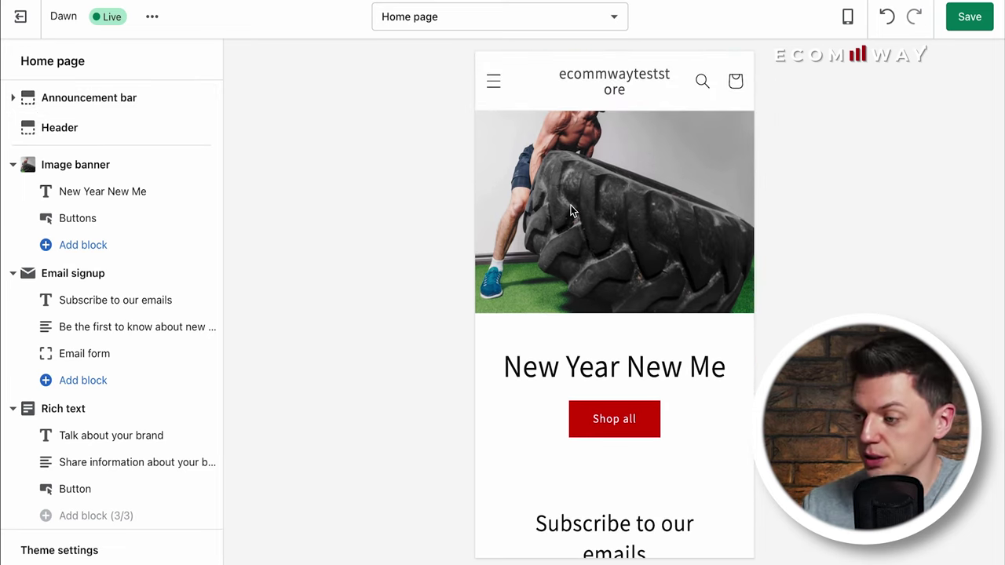
left_click(850, 17)
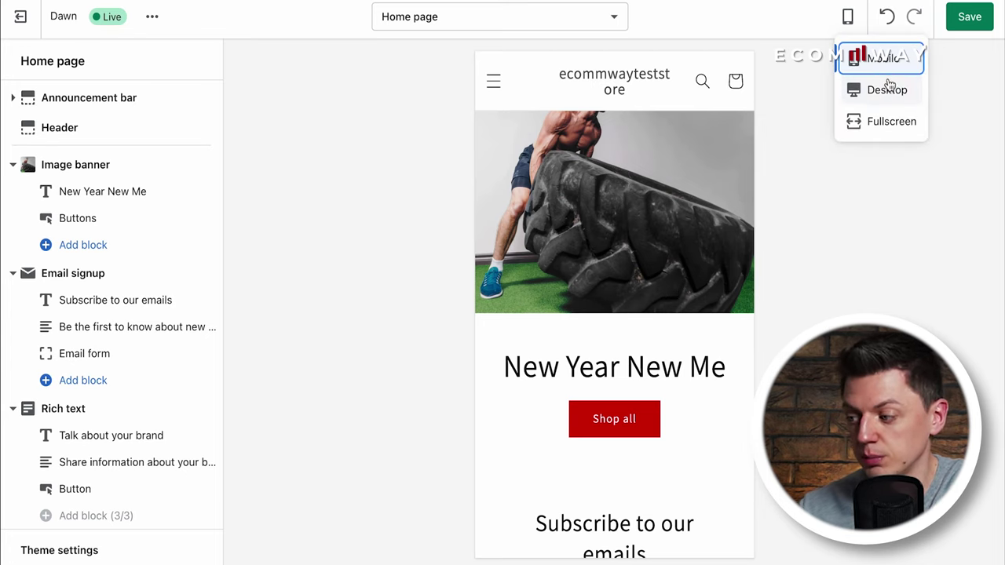
left_click(875, 90)
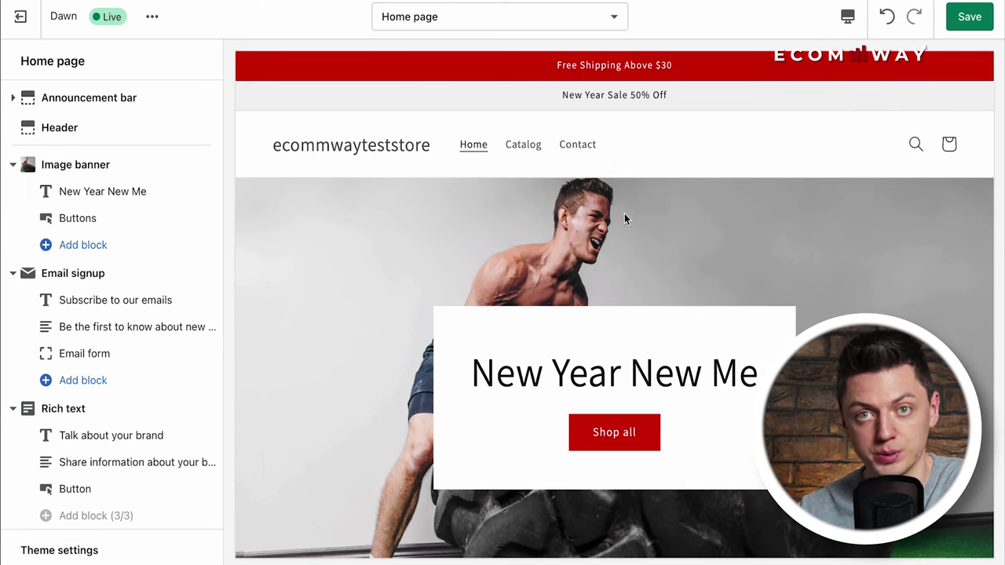
- Check the announcement bar's own settings and add five extra announcements to it
left_click(82, 97)
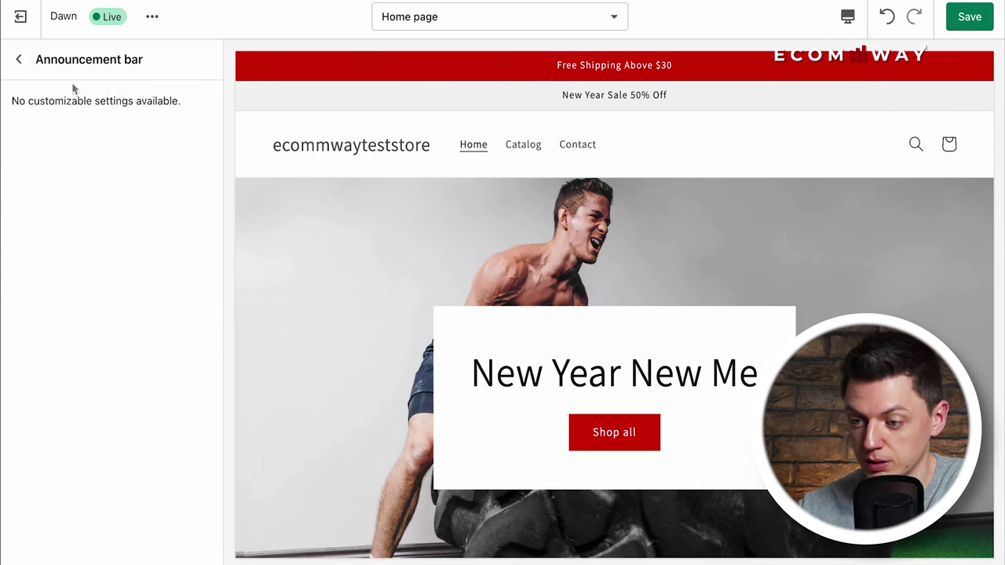
left_click(12, 60)
left_click(59, 181)
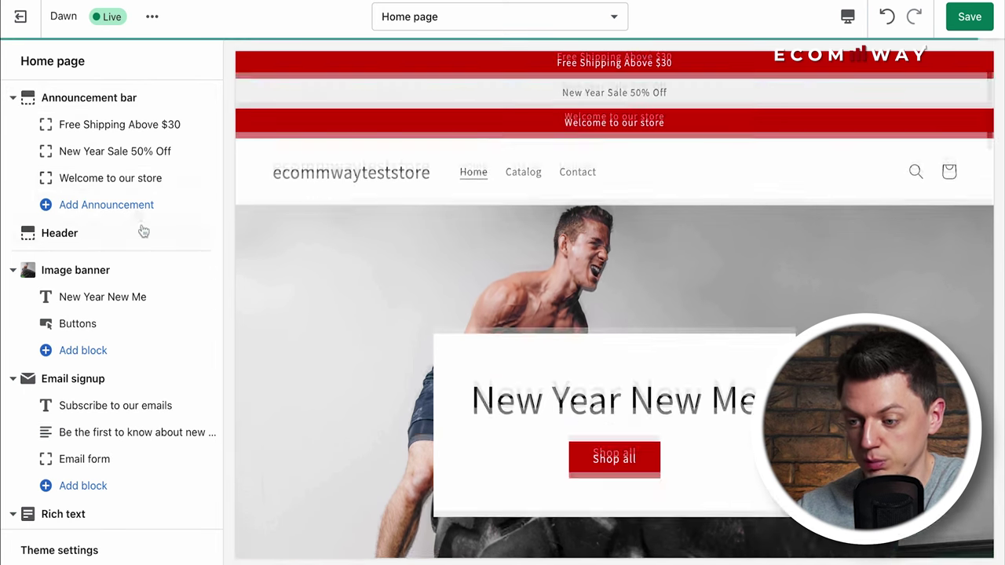
left_click(102, 204)
left_click(105, 231)
left_click(120, 258)
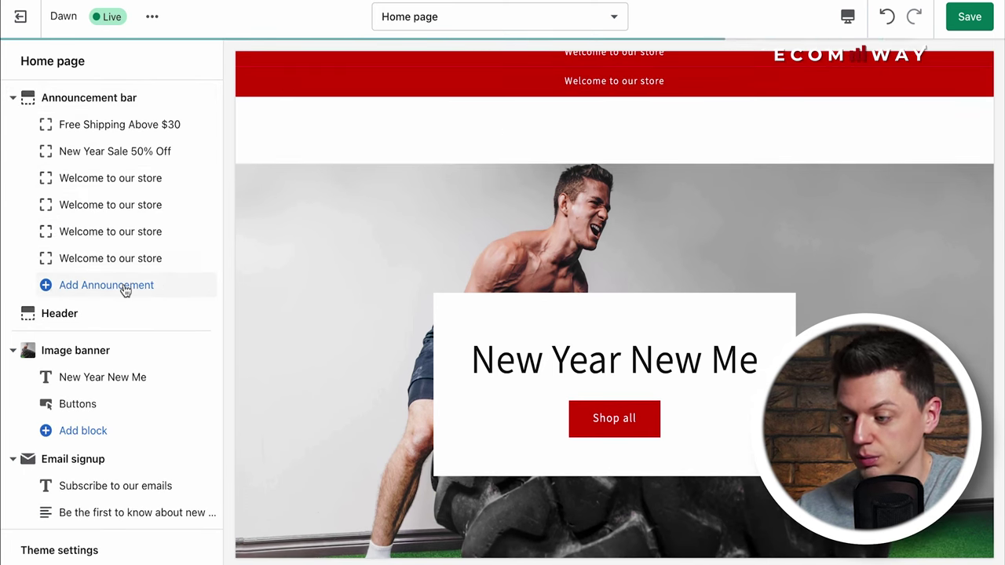
left_click(121, 286)
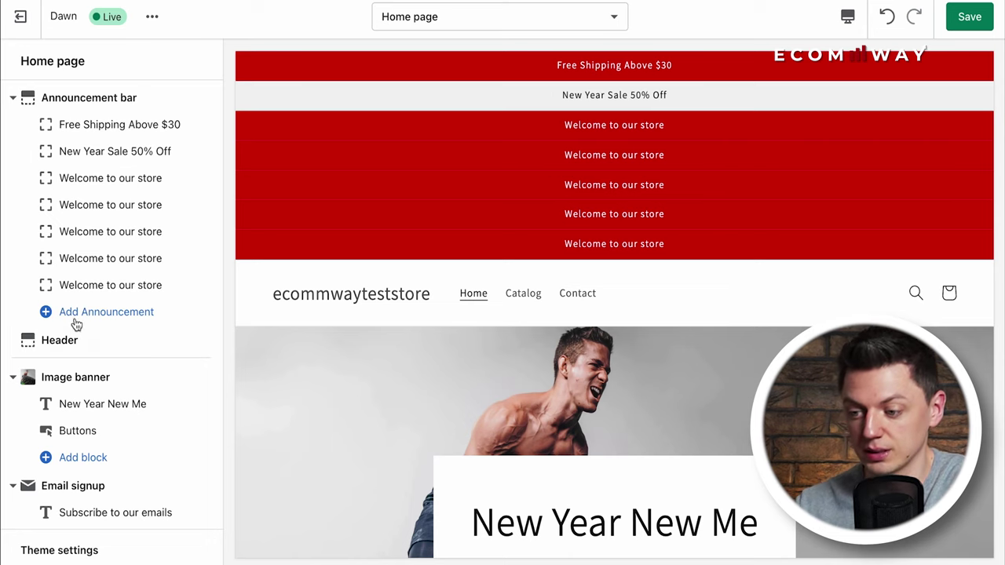
- Remove the five "Welcome to our store" announcements from the announcement bar
left_click(112, 282)
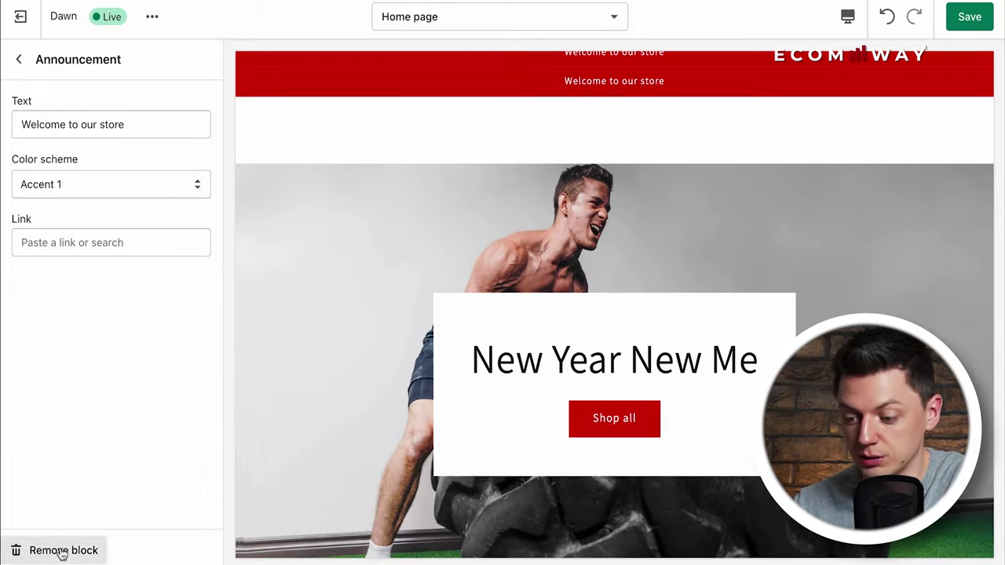
left_click(63, 550)
left_click(105, 231)
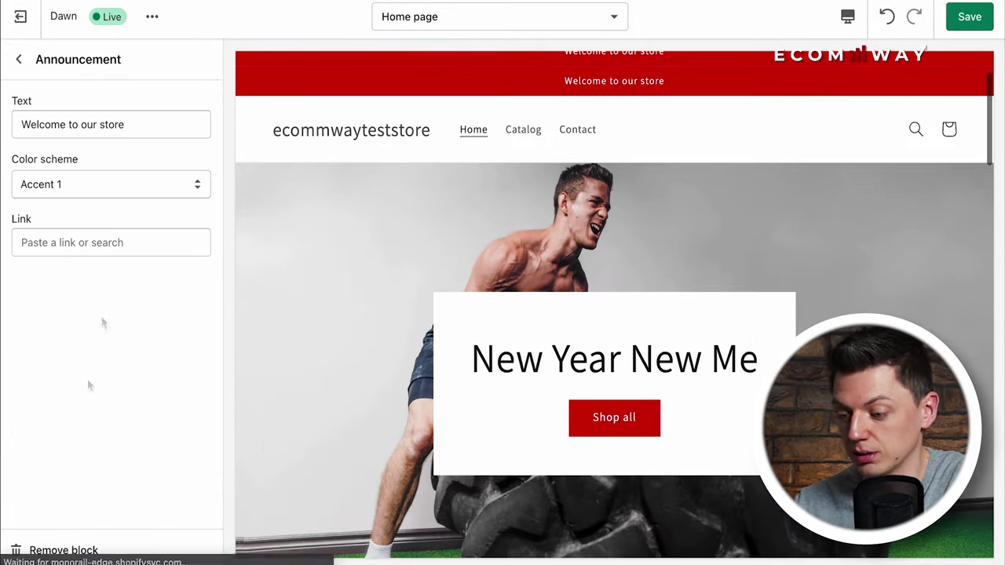
left_click(63, 548)
left_click(83, 202)
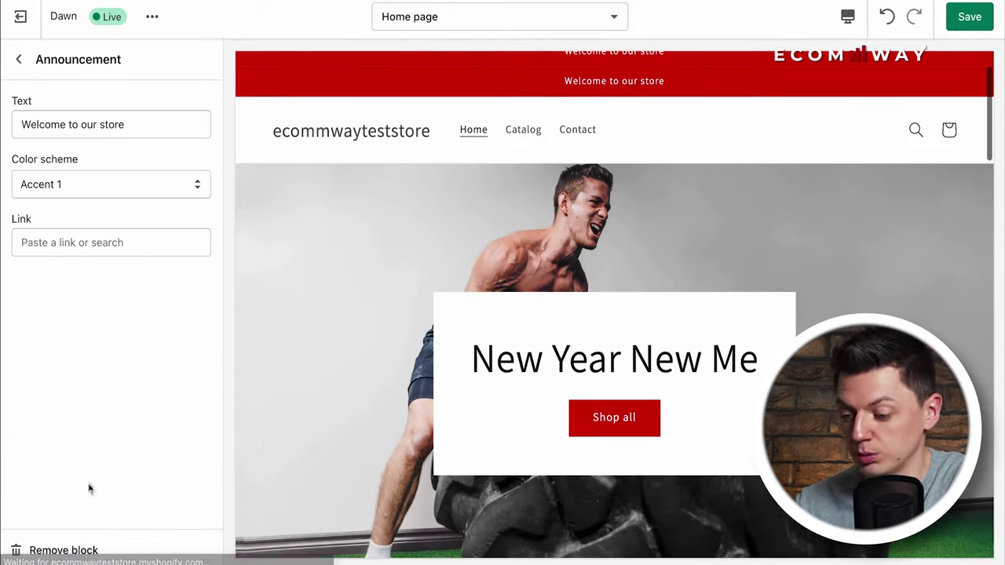
left_click(66, 548)
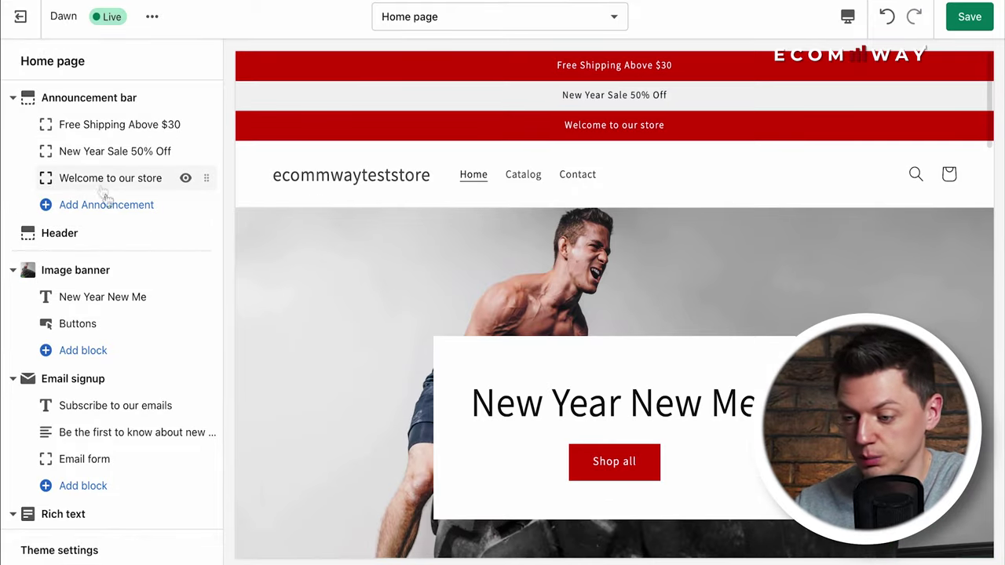
left_click(110, 179)
left_click(65, 548)
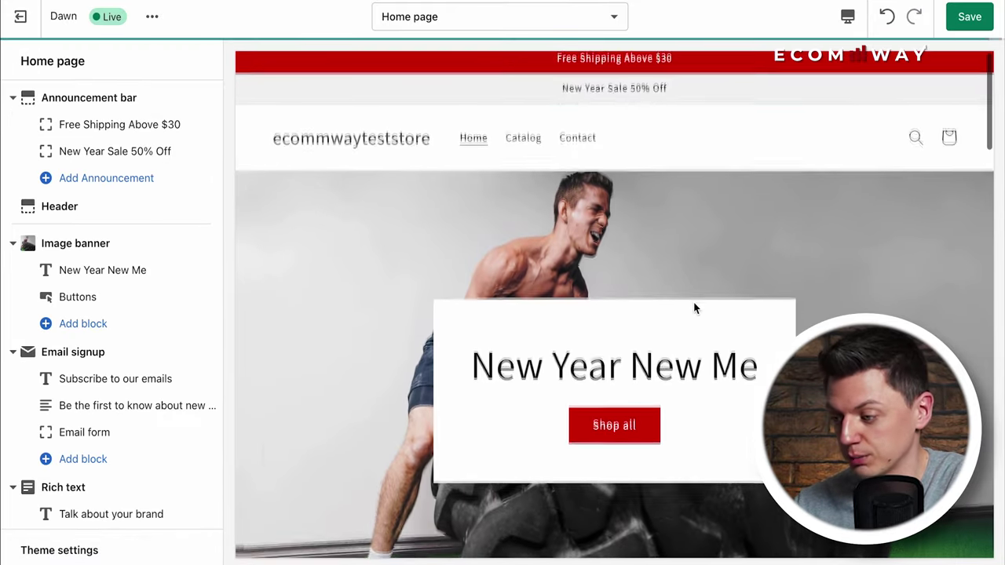
- Look over the home page in the desktop preview and save the theme changes
scroll(694, 308, "down", 5)
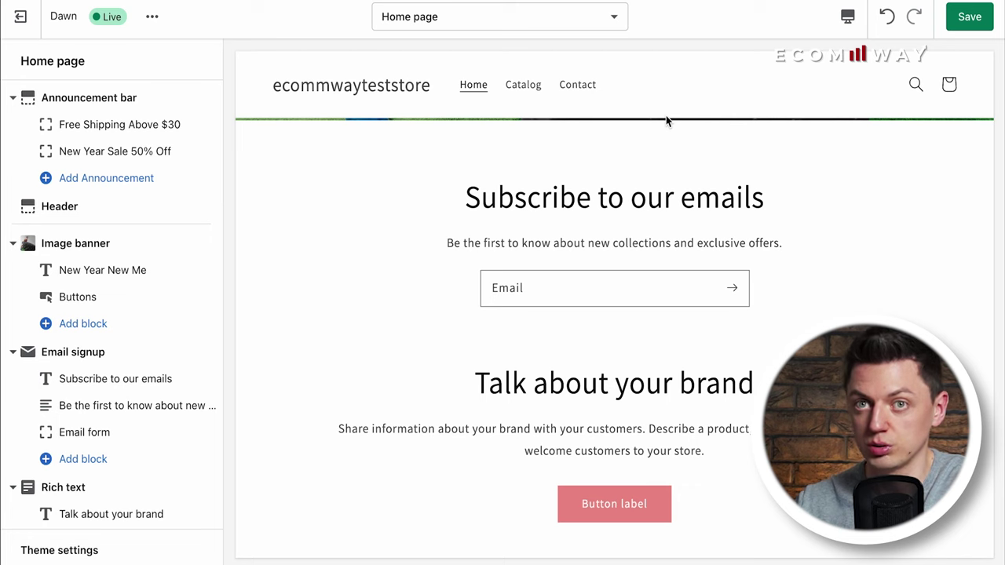
scroll(487, 232, "up", 5)
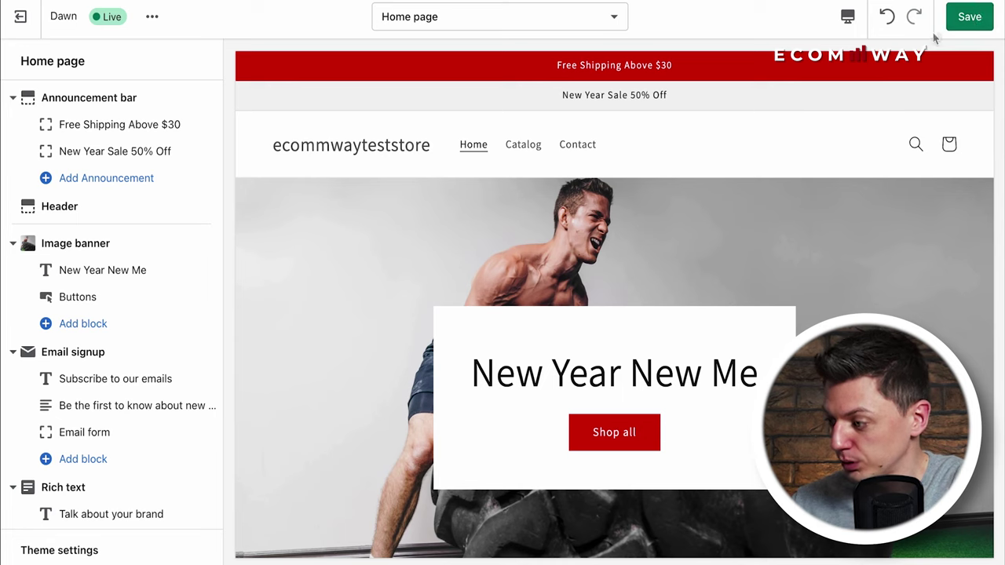
left_click(974, 24)
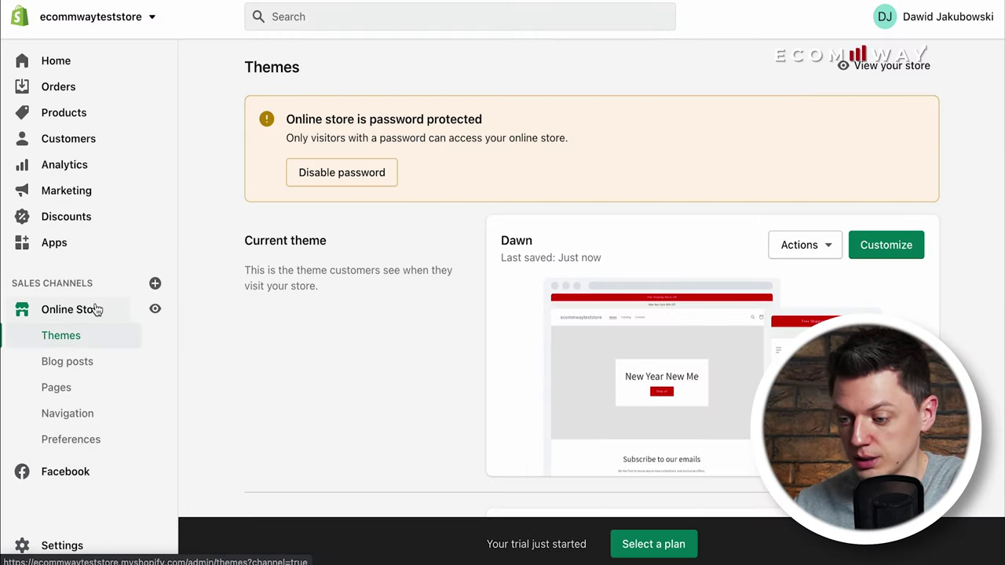
- View the live online store, dismiss the password protection notice, and examine the home page from banner to featured products
left_click(157, 310)
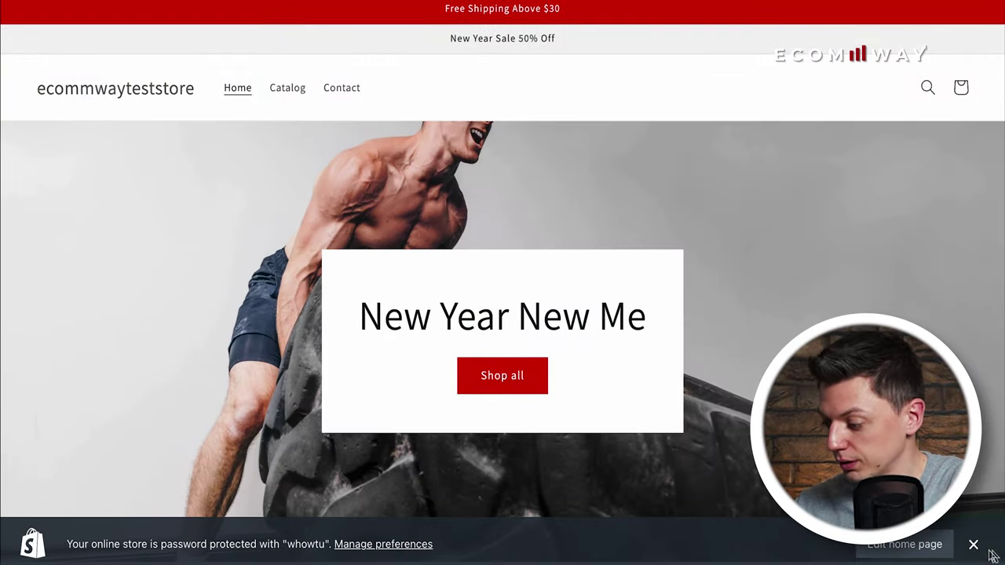
left_click(973, 544)
scroll(734, 219, "down", 3)
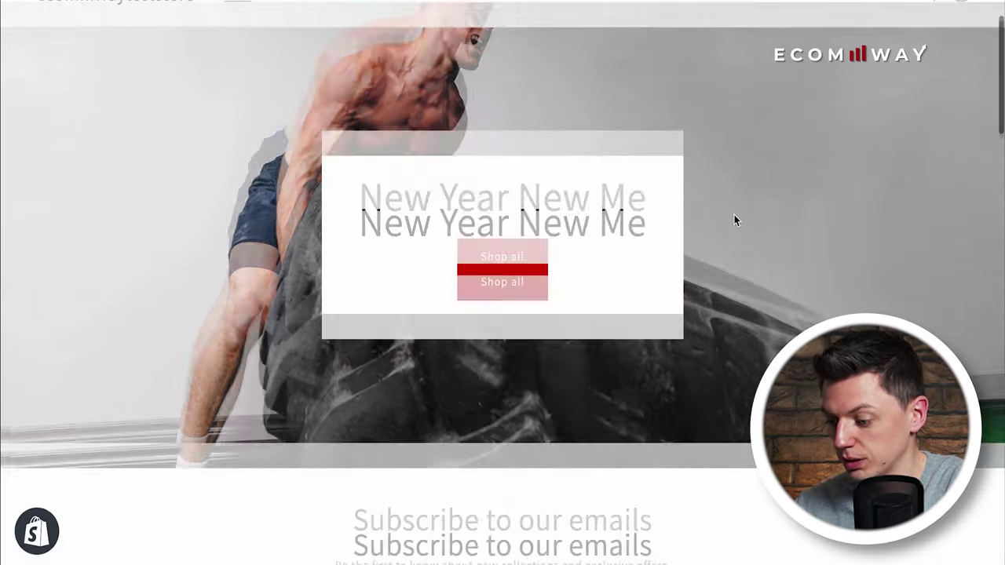
scroll(734, 220, "up", 3)
scroll(422, 130, "down", 10)
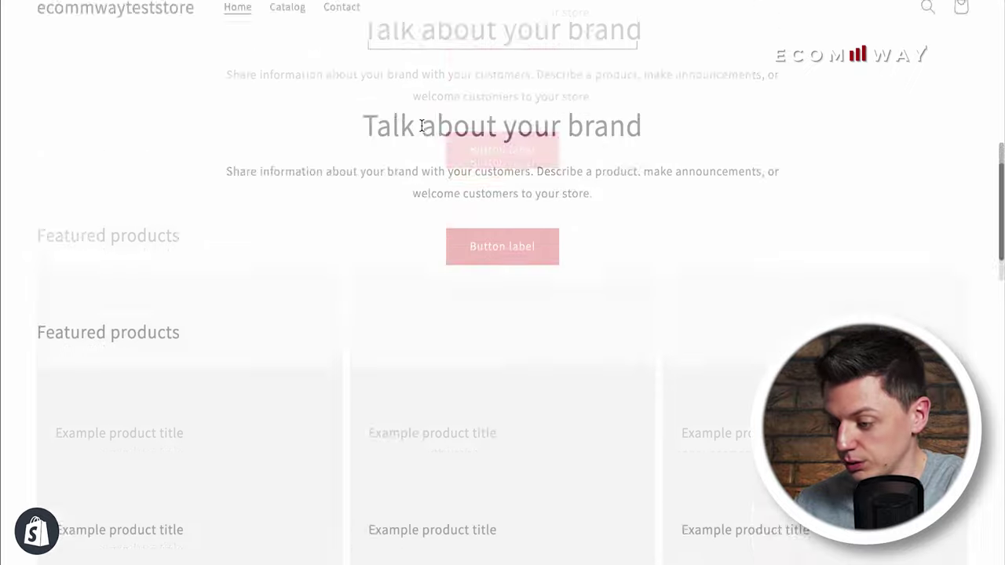
scroll(422, 125, "up", 10)
scroll(677, 206, "down", 1)
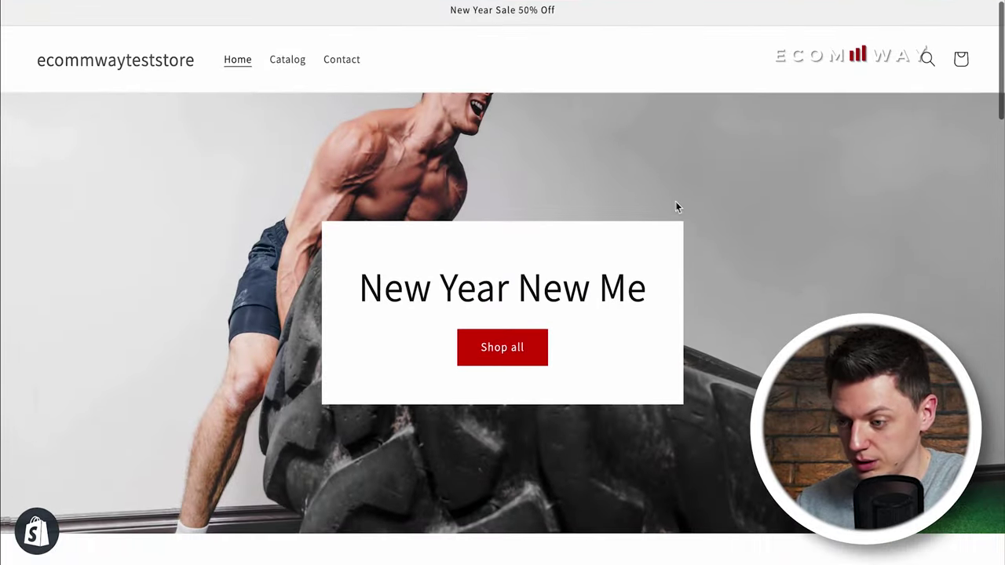
- Look over the live home page from the banner to the multicolumn section and return to the store admin
scroll(675, 202, "down", 8)
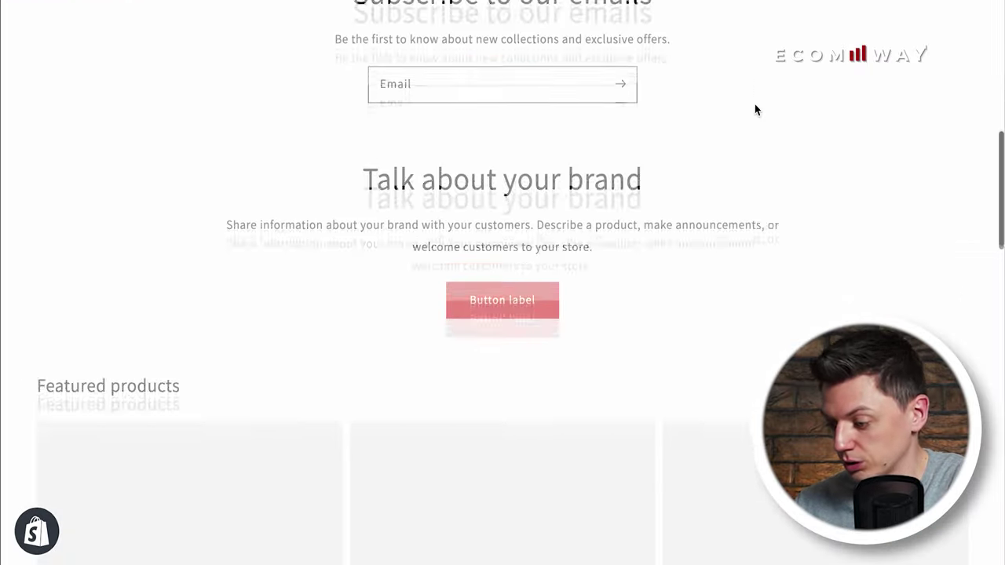
scroll(755, 105, "down", 10)
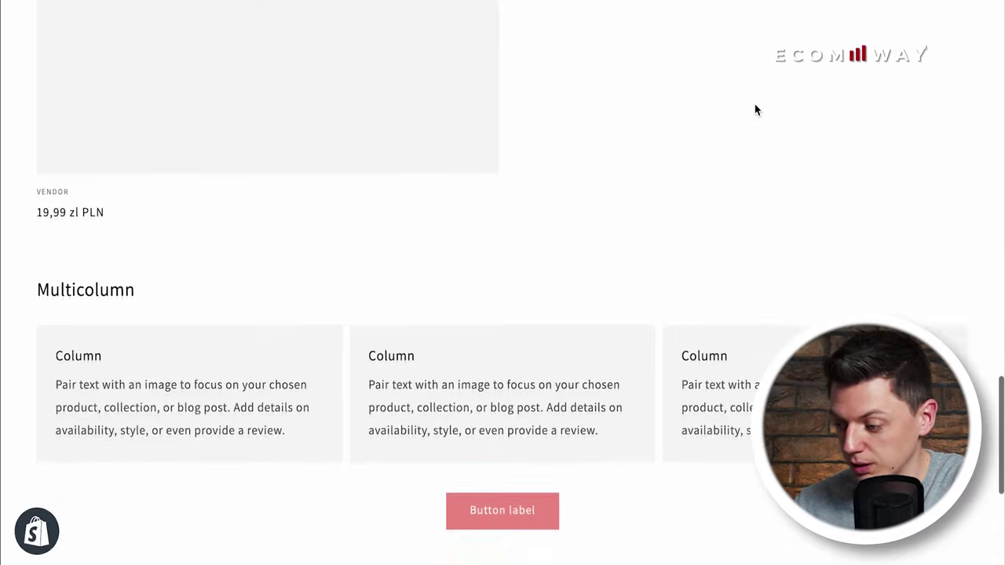
scroll(755, 108, "up", 10)
scroll(270, 119, "down", 1)
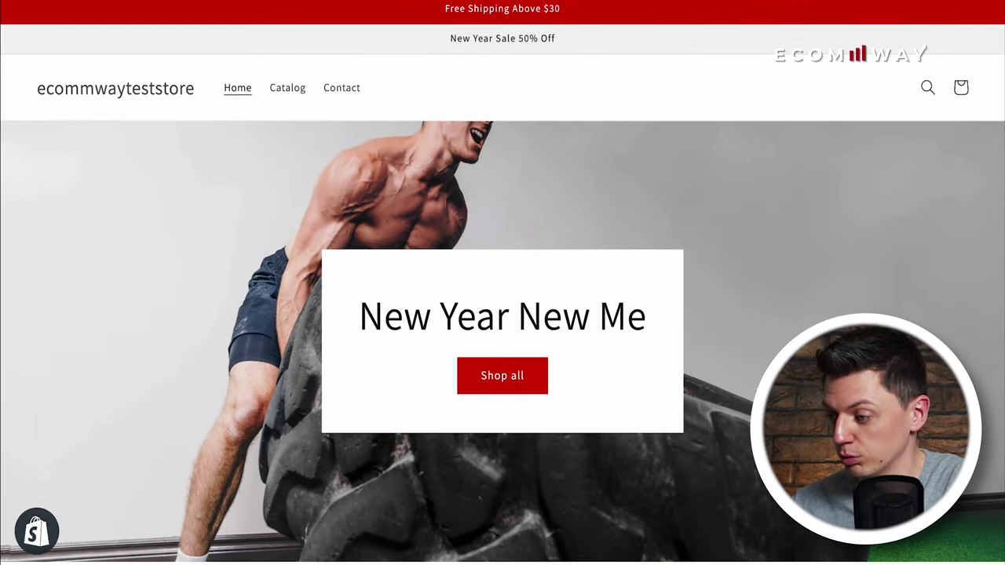
key("ctrl+w")
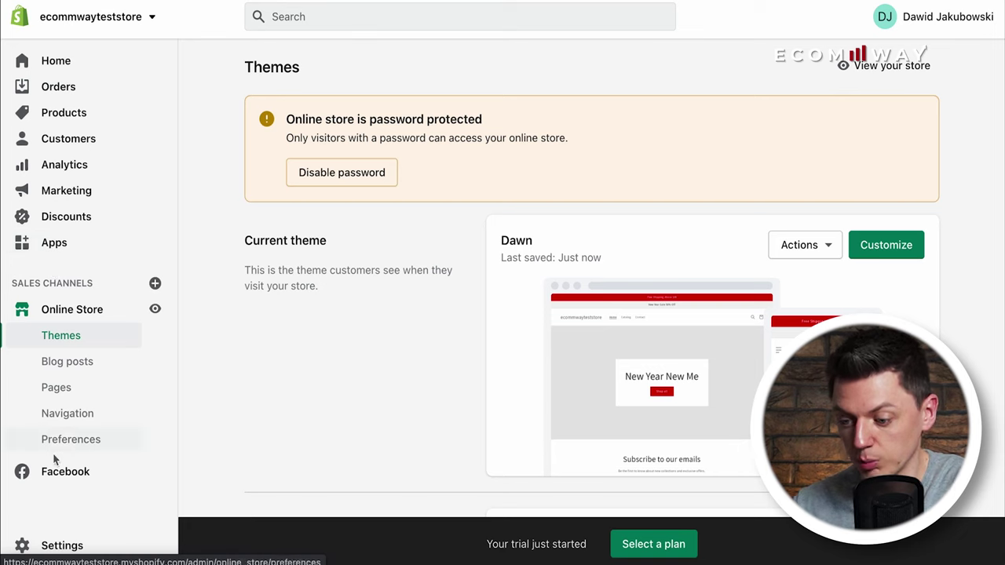
- Go to the store's product list and start a new product
left_click(102, 317)
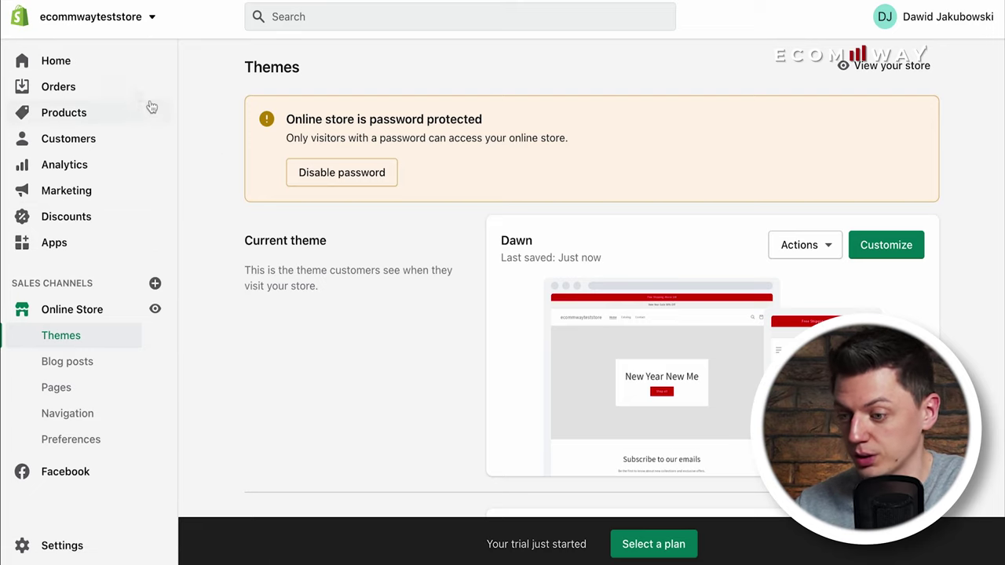
left_click(102, 114)
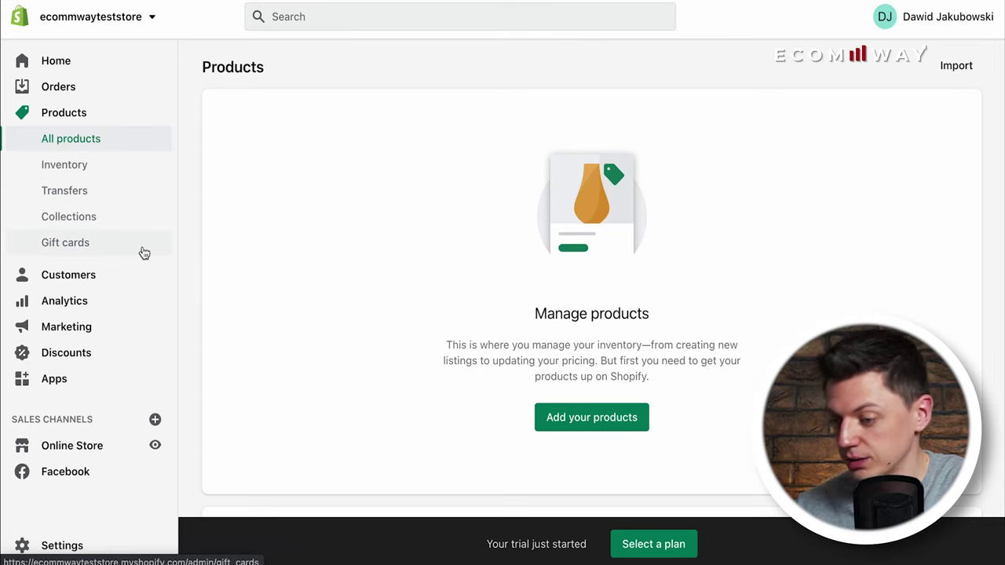
left_click(26, 143)
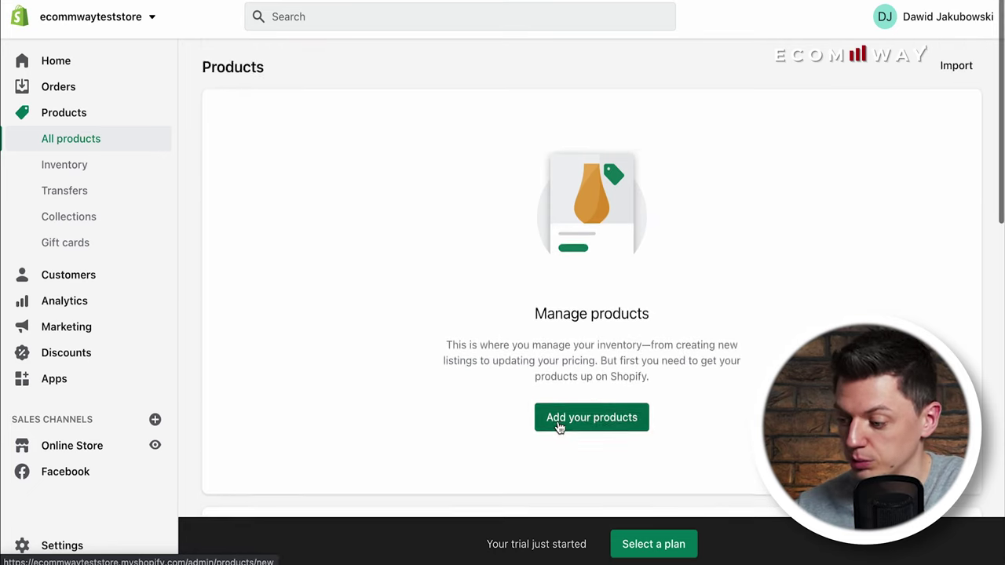
left_click(558, 422)
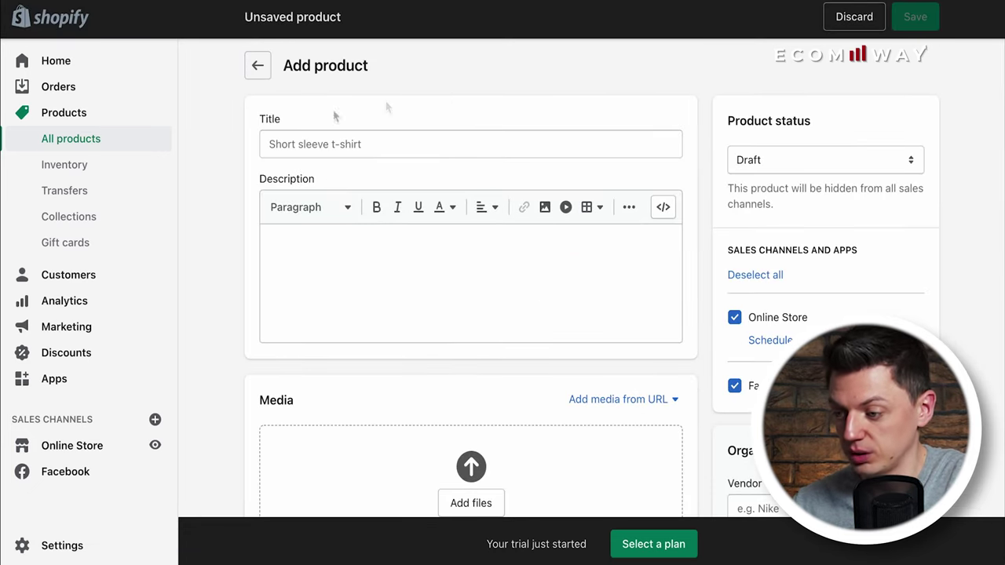
- Title the new product "Hantle 5kg"
left_click(435, 143)
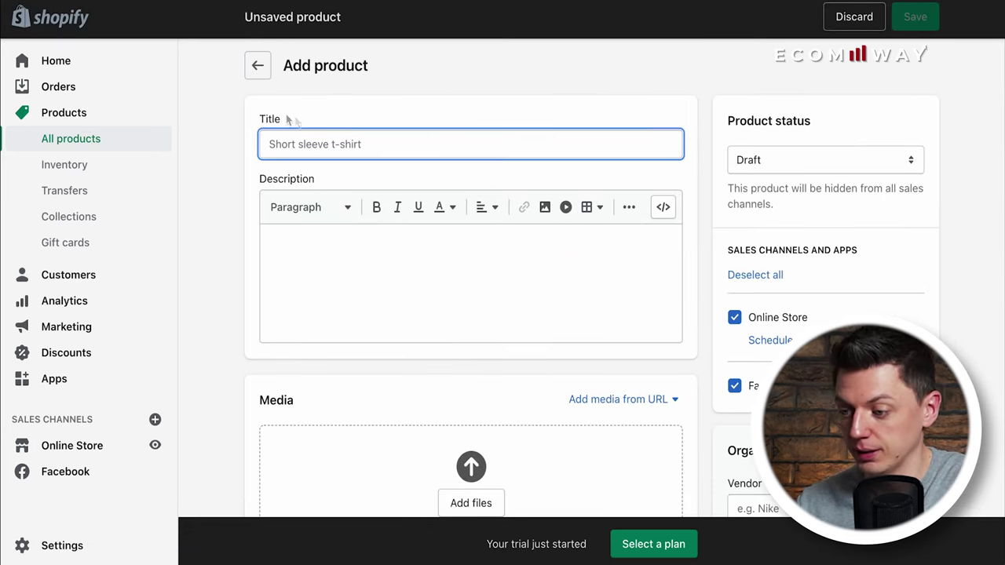
left_click_drag(259, 119, 319, 133)
left_click(326, 138)
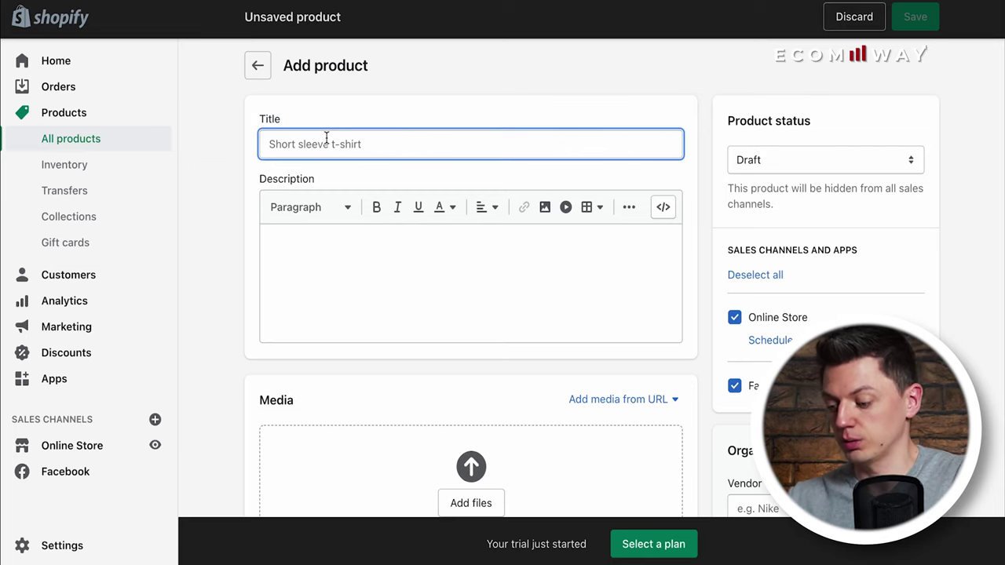
type("H")
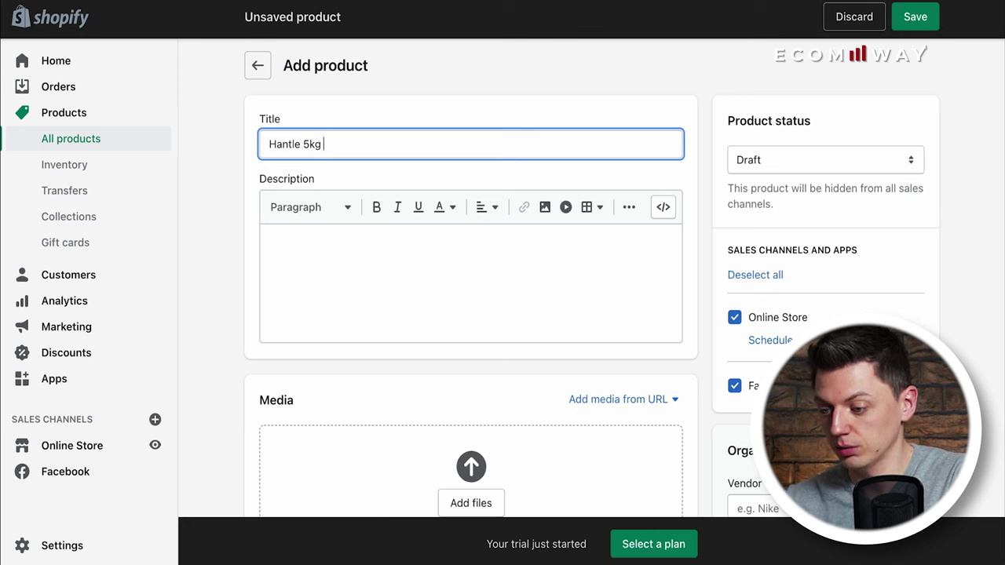
type("antle 5kg")
- Write the product description on two lines: "Hantle 5kg" and "Darmowa Wysyłka!"
left_click(337, 246)
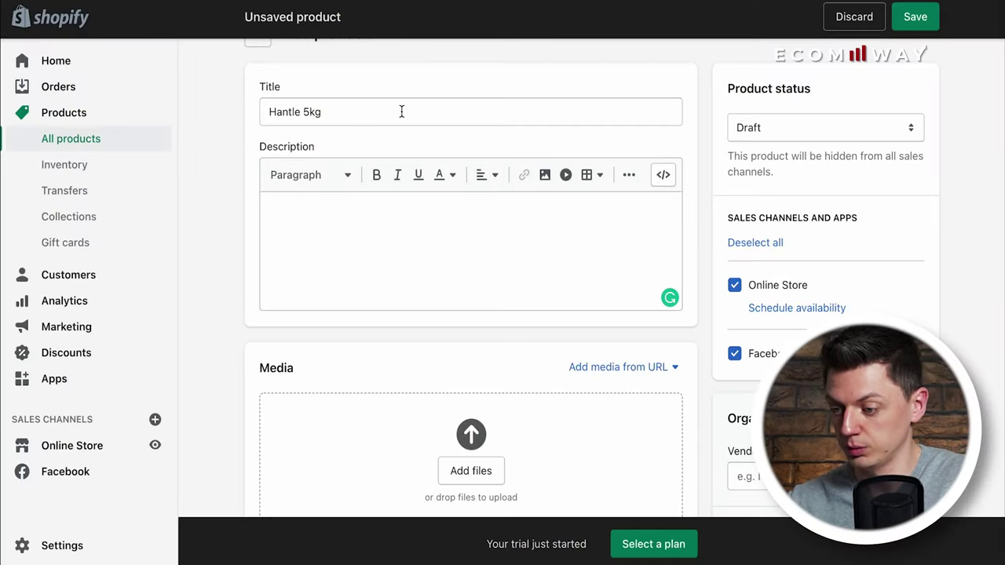
triple_click(401, 112)
left_click(386, 232)
type("Hantle 5kg  Darmowa Wysyłka!")
scroll(464, 267, "up", 1)
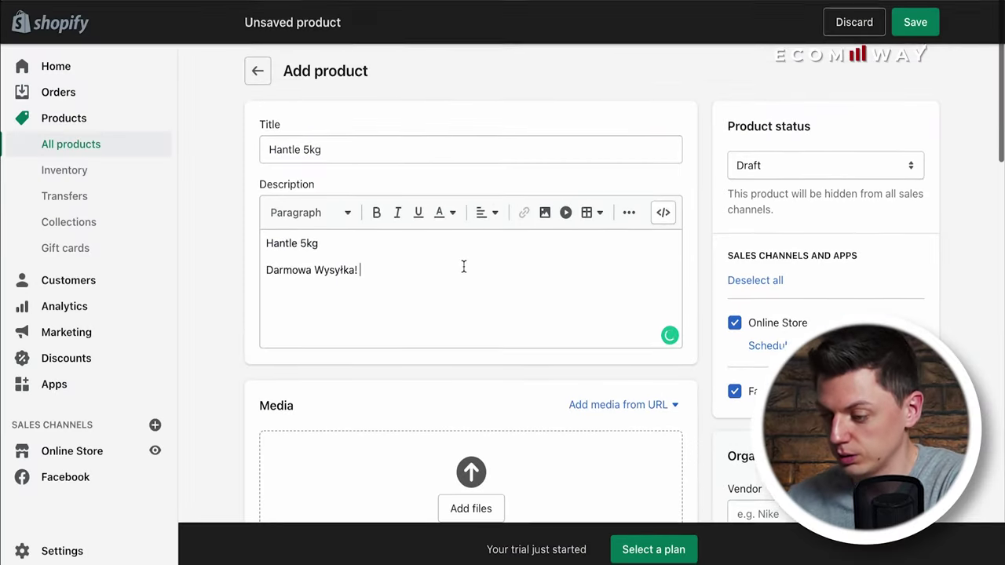
scroll(514, 157, "down", 1)
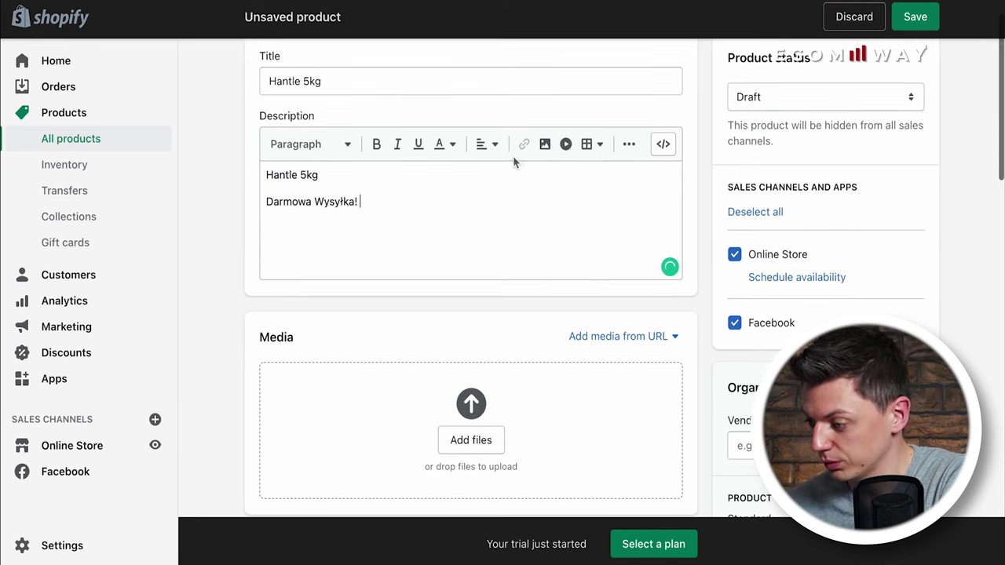
scroll(669, 248, "down", 2)
scroll(668, 252, "up", 3)
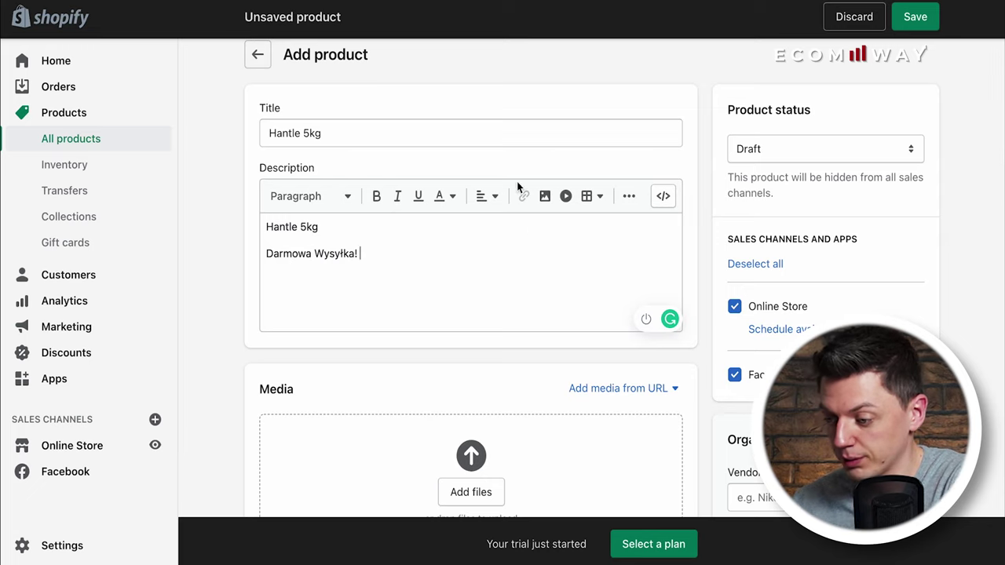
- Centre-align both lines of the product description
left_click_drag(379, 253, 246, 211)
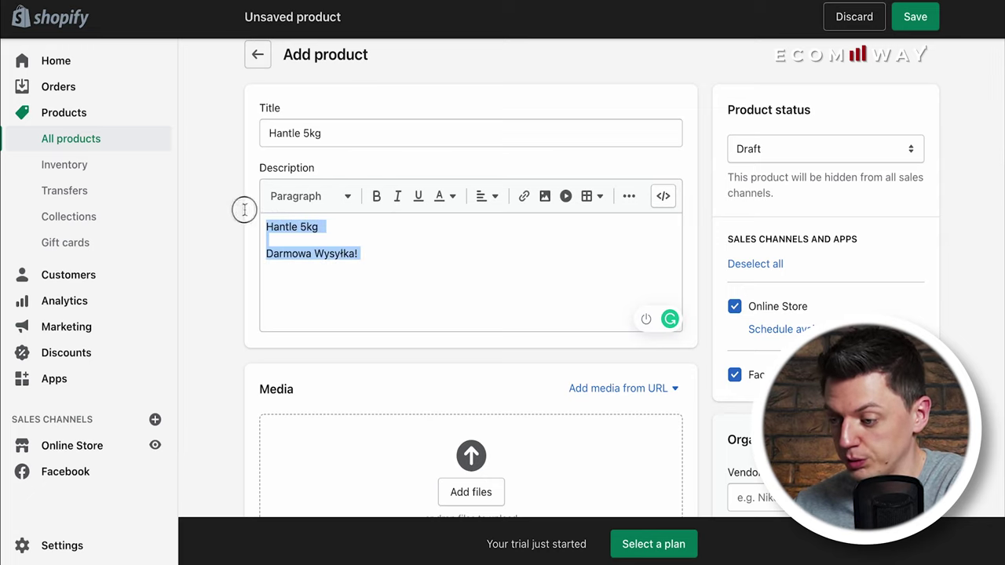
left_click(484, 196)
left_click(487, 224)
left_click(460, 252)
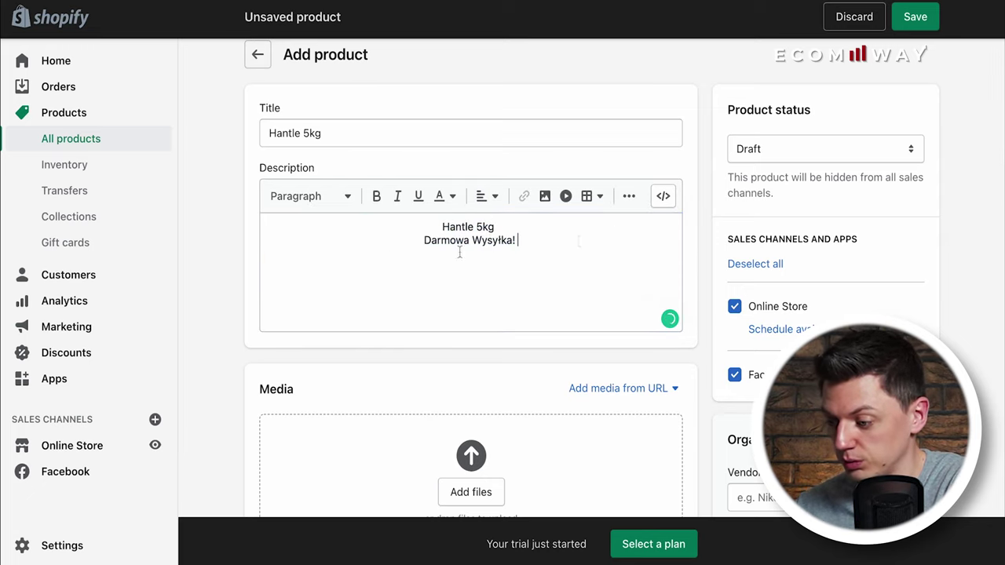
- Format the "Hantle 5kg" line of the description as Heading 2
left_click_drag(501, 226, 399, 224)
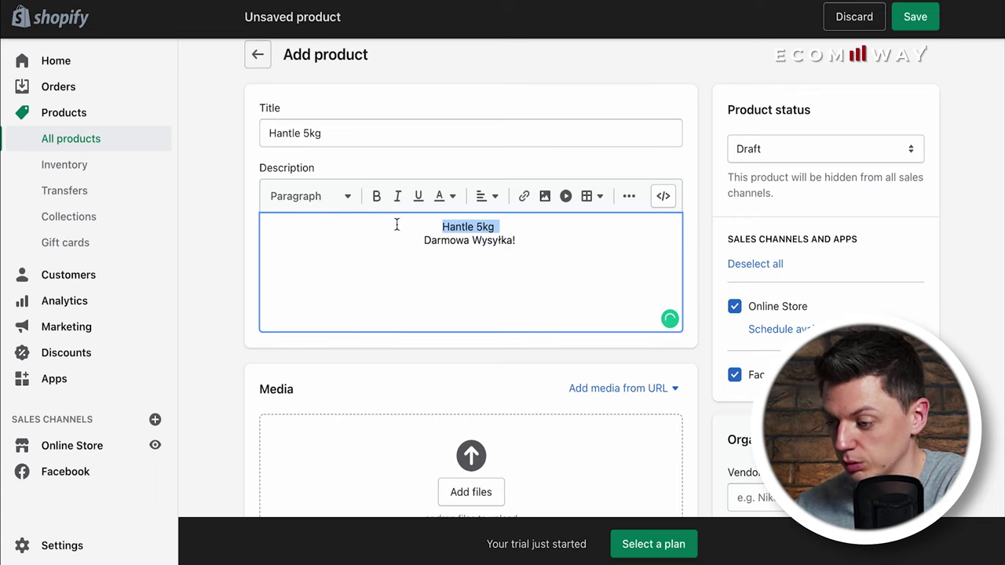
left_click(336, 197)
left_click(322, 308)
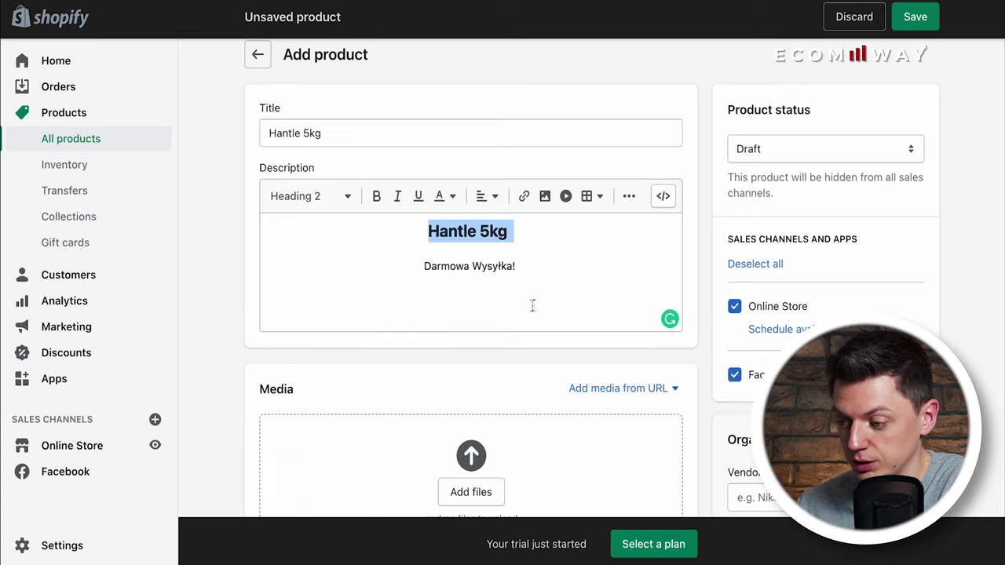
left_click(537, 266)
left_click_drag(511, 233, 392, 223)
left_click(485, 278)
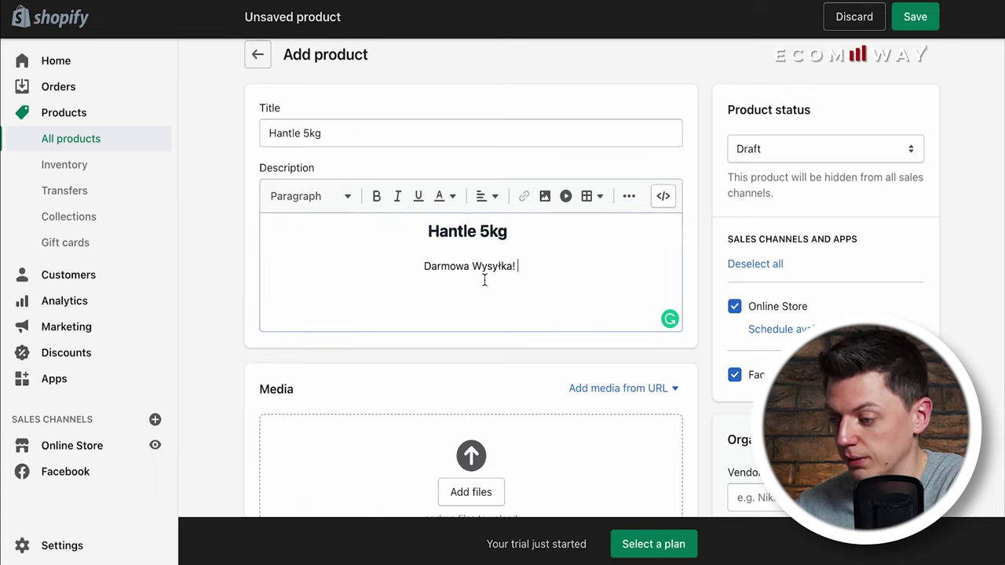
left_click(312, 198)
scroll(331, 424, "down", 1)
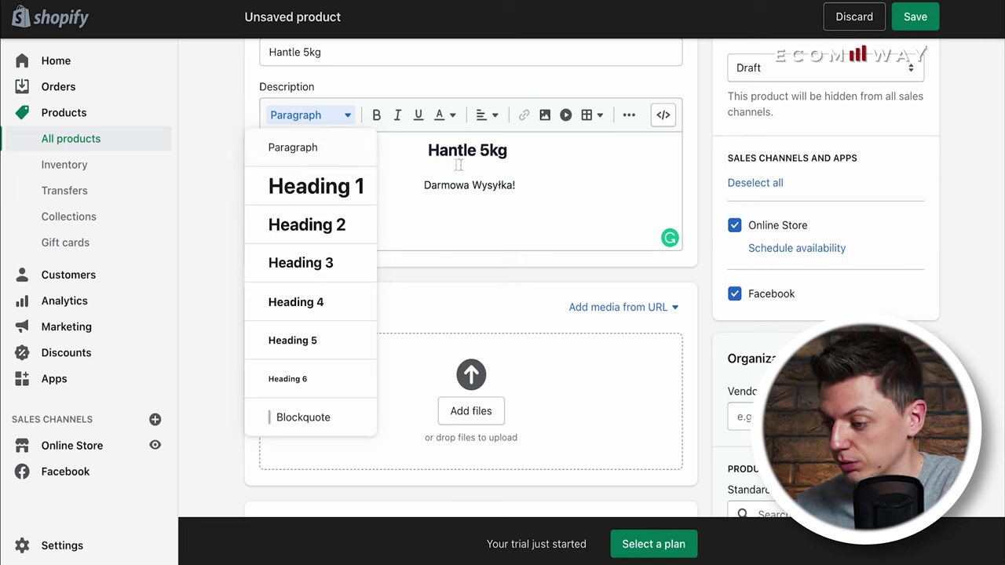
left_click(552, 179)
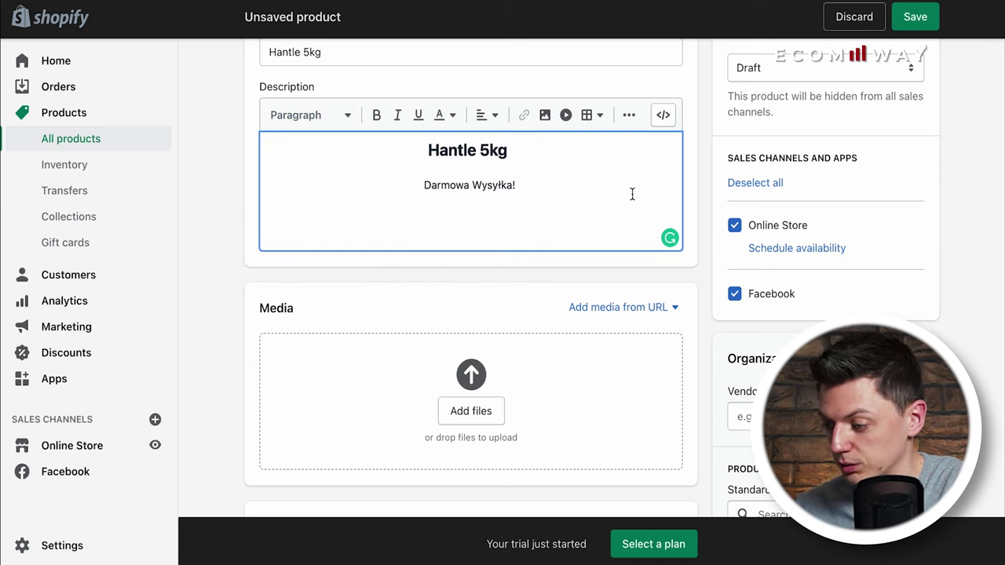
- Set the product's price to PLN 49.99 and its compare-at price to PLN 79.99
scroll(631, 193, "down", 2)
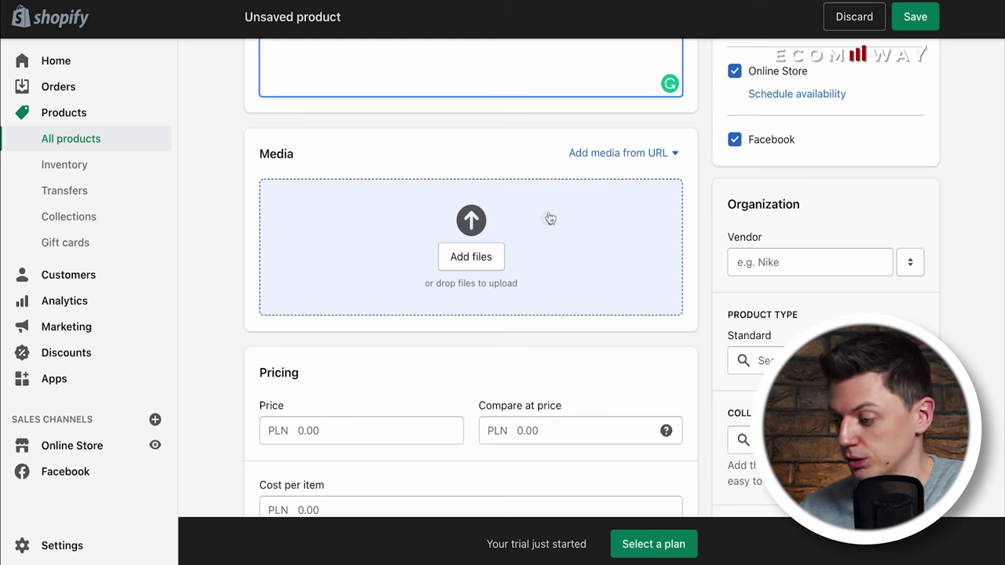
scroll(691, 166, "down", 1)
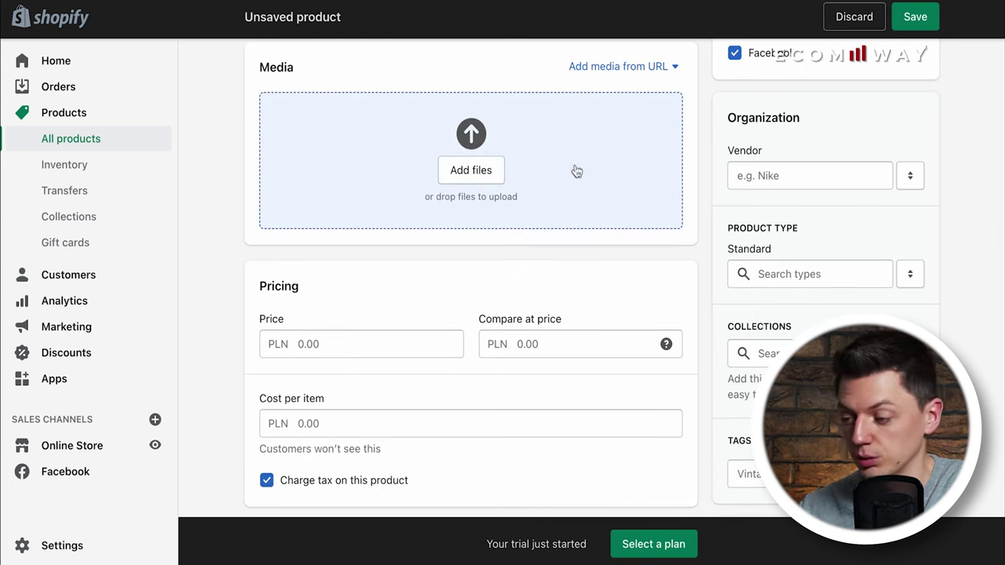
scroll(689, 119, "down", 2)
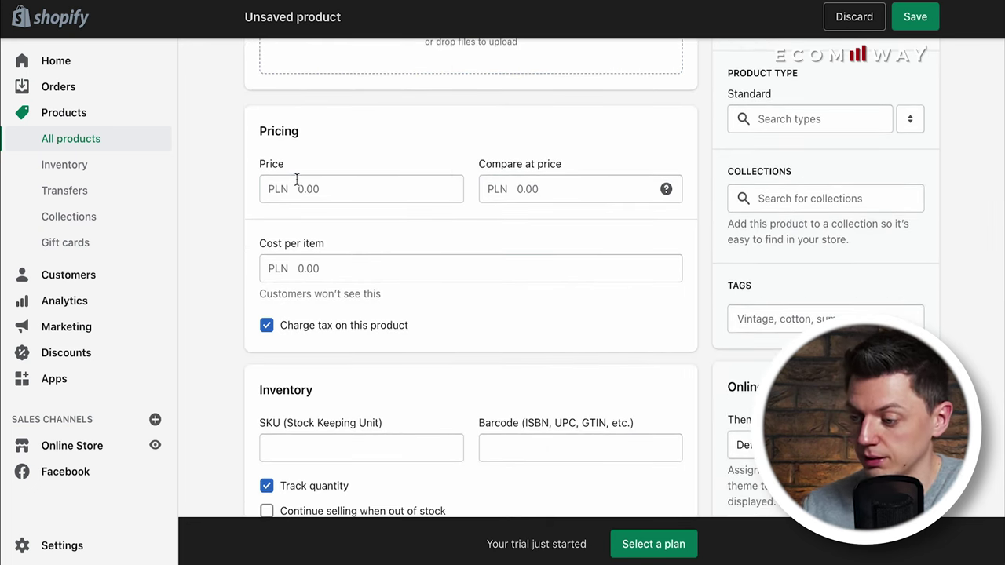
left_click(295, 183)
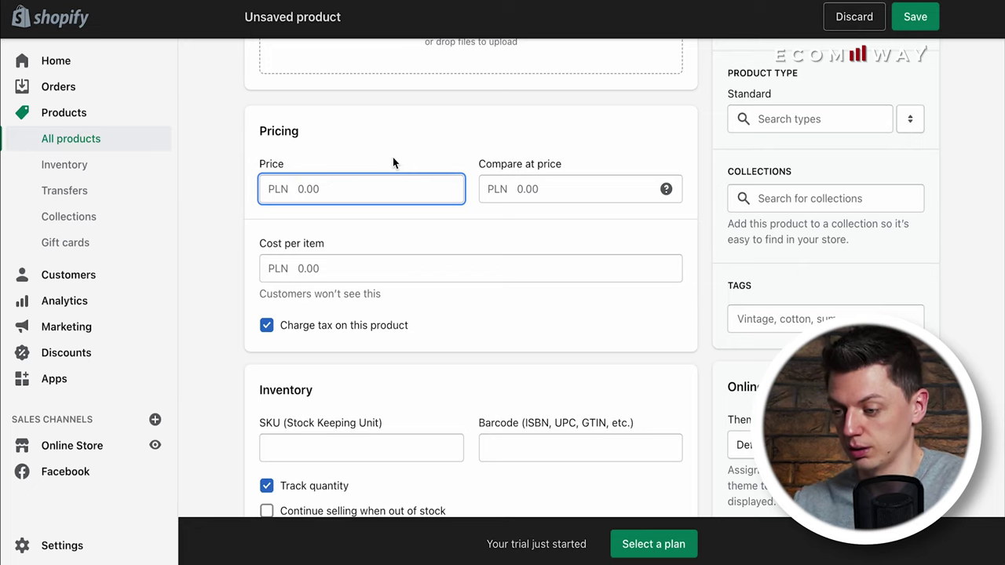
type("5")
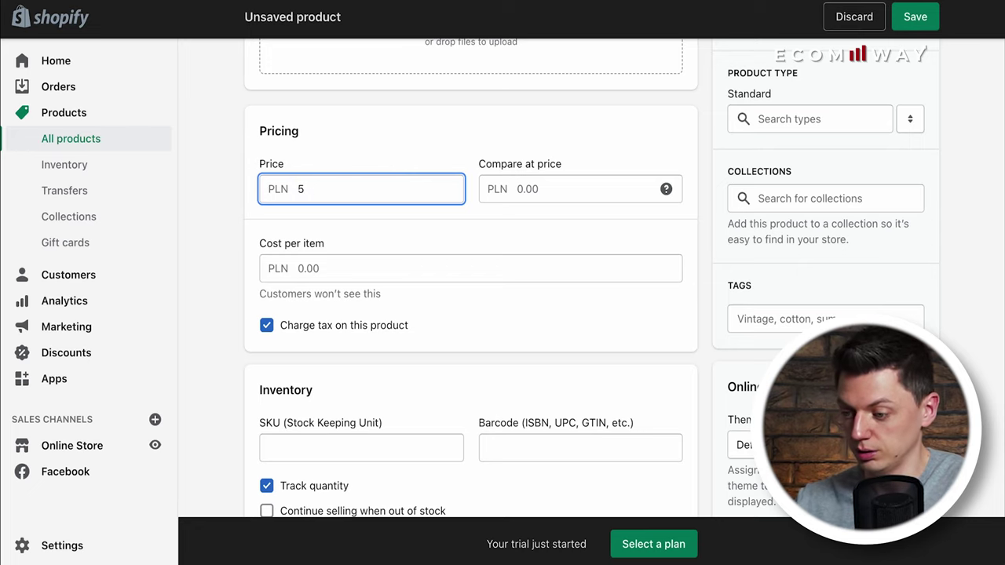
type("o99")
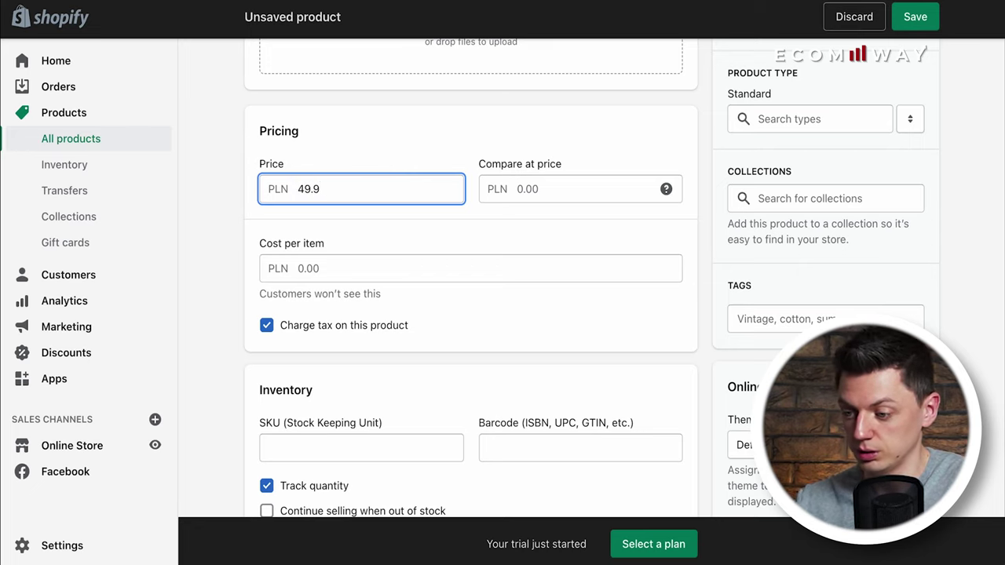
type("9")
key("Tab")
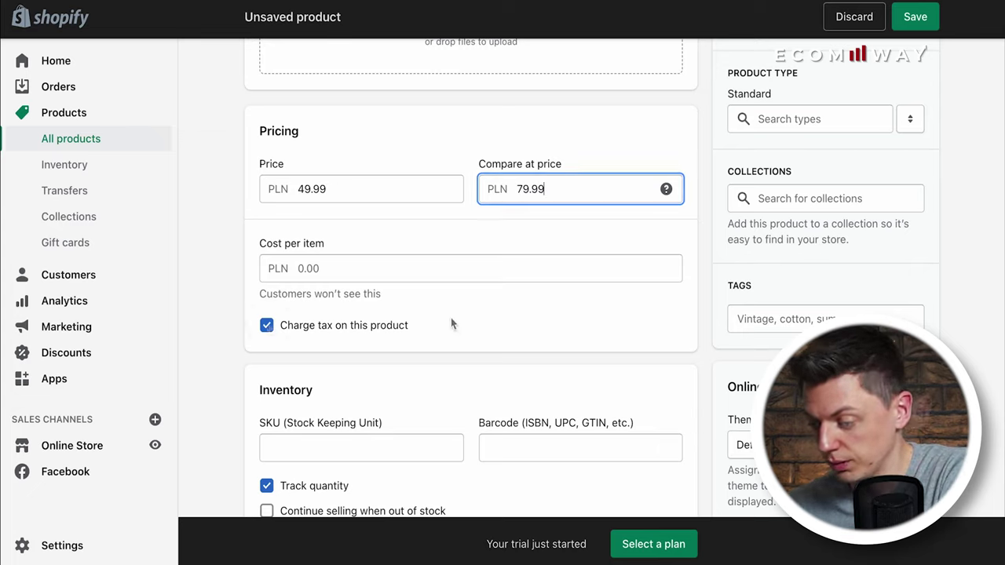
- Turn off charging tax on this product
left_click(332, 332)
left_click(333, 333)
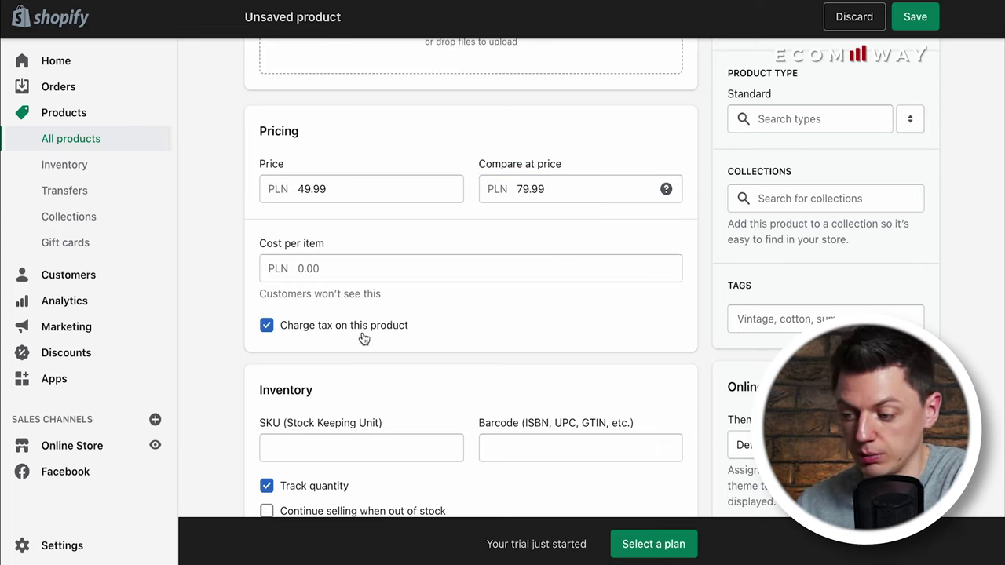
left_click(322, 331)
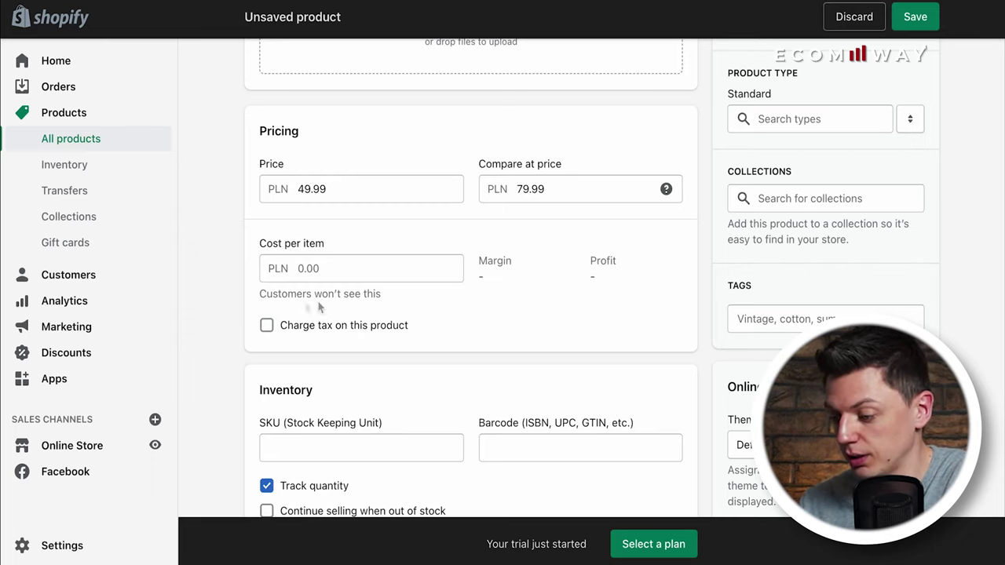
left_click(288, 326)
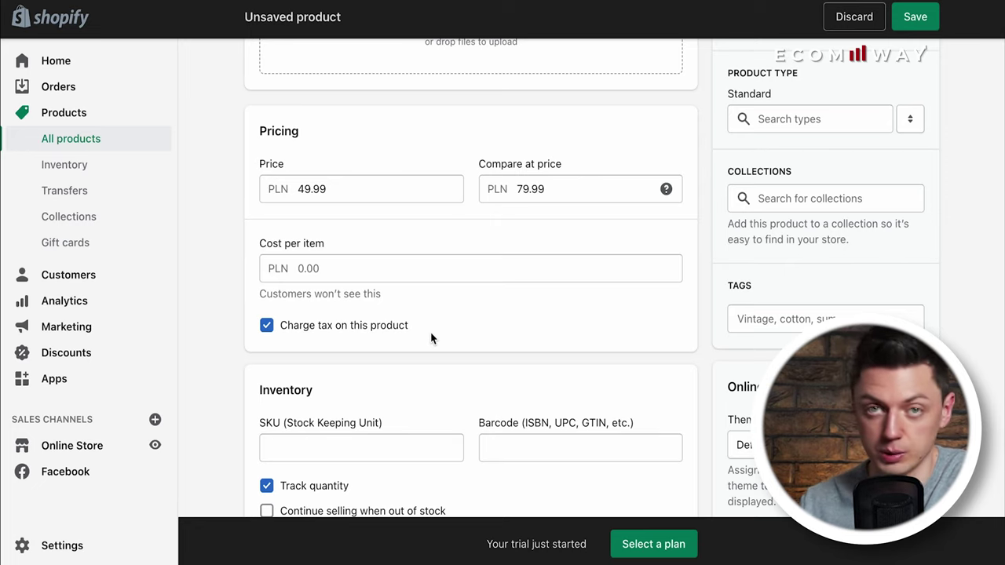
left_click(325, 328)
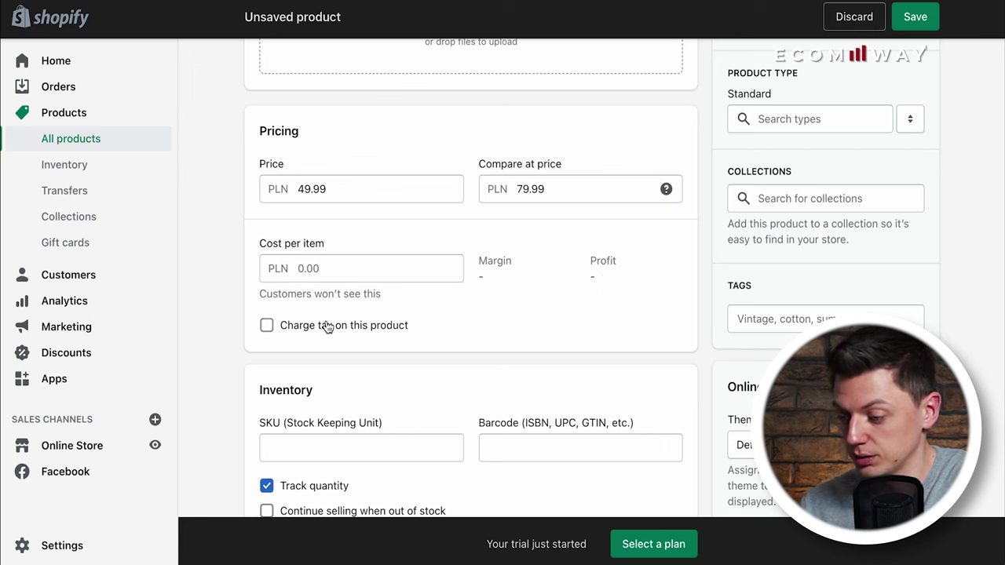
- Examine the cost per item field and the inventory options of the new product
scroll(603, 281, "down", 1)
left_click_drag(260, 154, 329, 155)
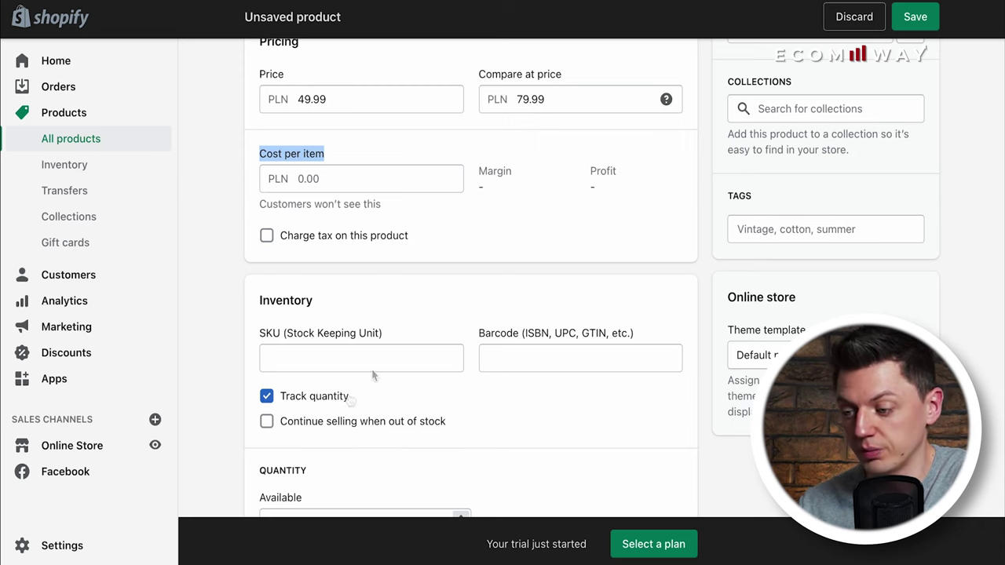
scroll(462, 292, "up", 1)
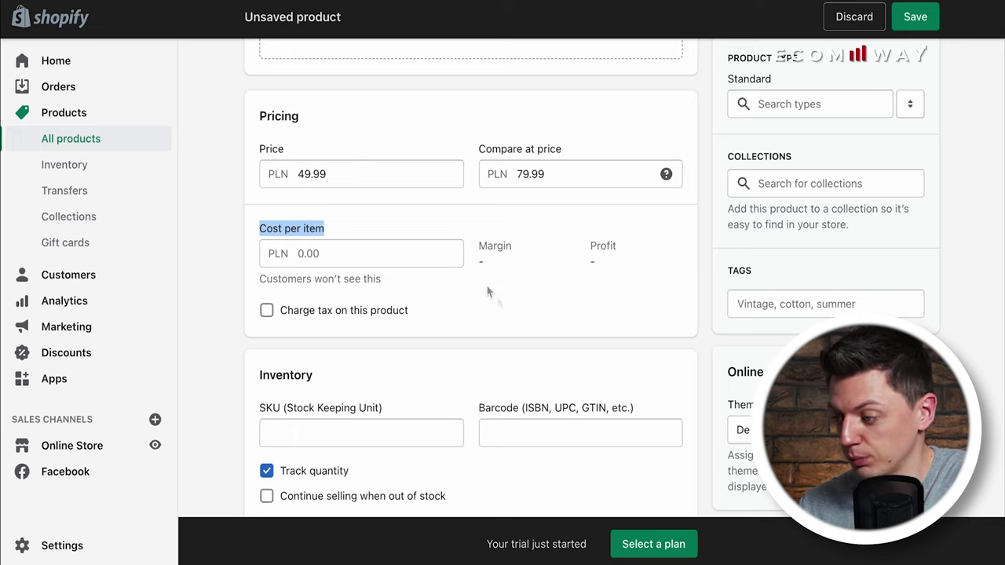
- Set the product's cost per item to PLN 12.50 and check the calculated margin and profit
left_click(320, 265)
left_click(318, 247)
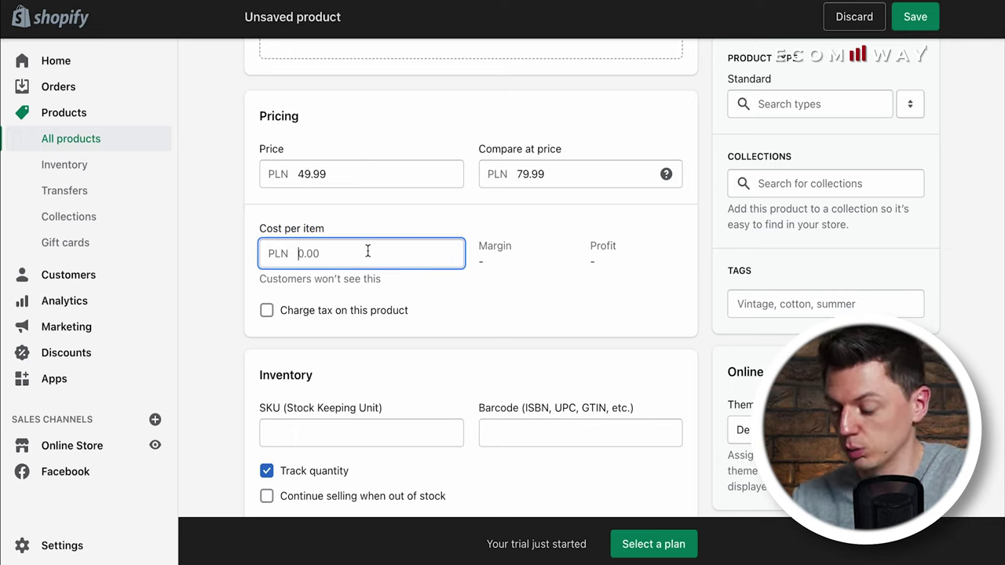
type("12")
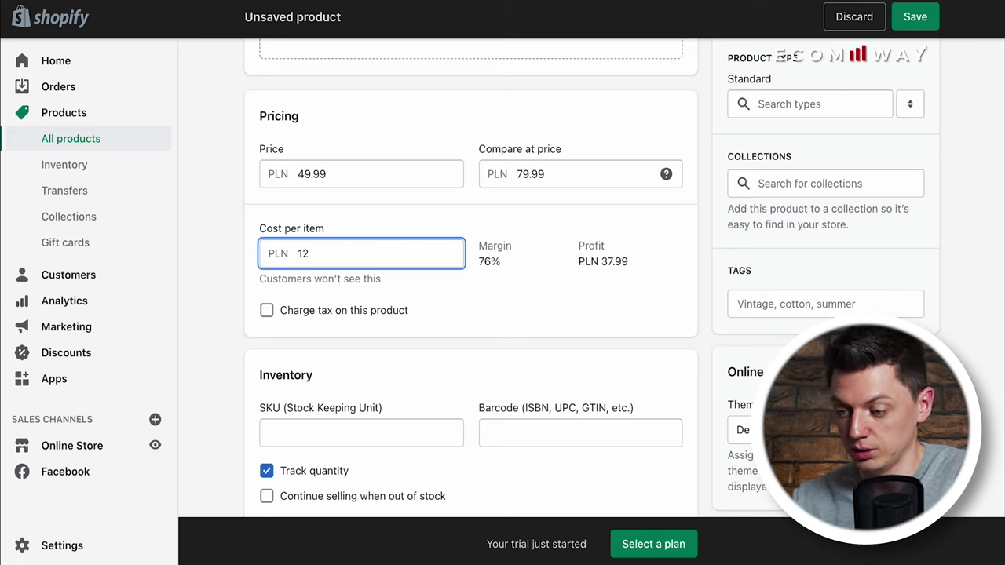
type(".5")
left_click(533, 282)
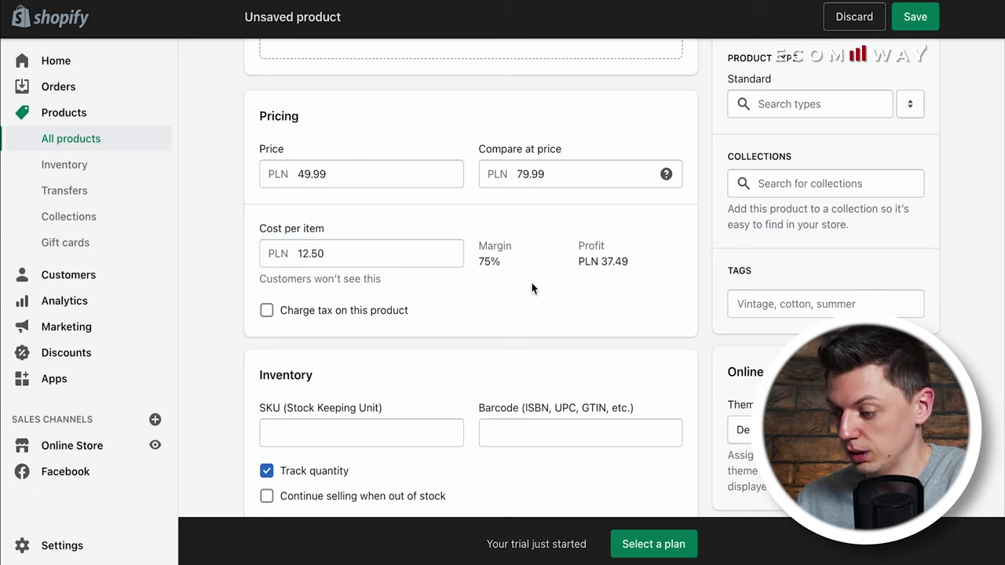
left_click(623, 259)
left_click_drag(624, 260, 604, 260)
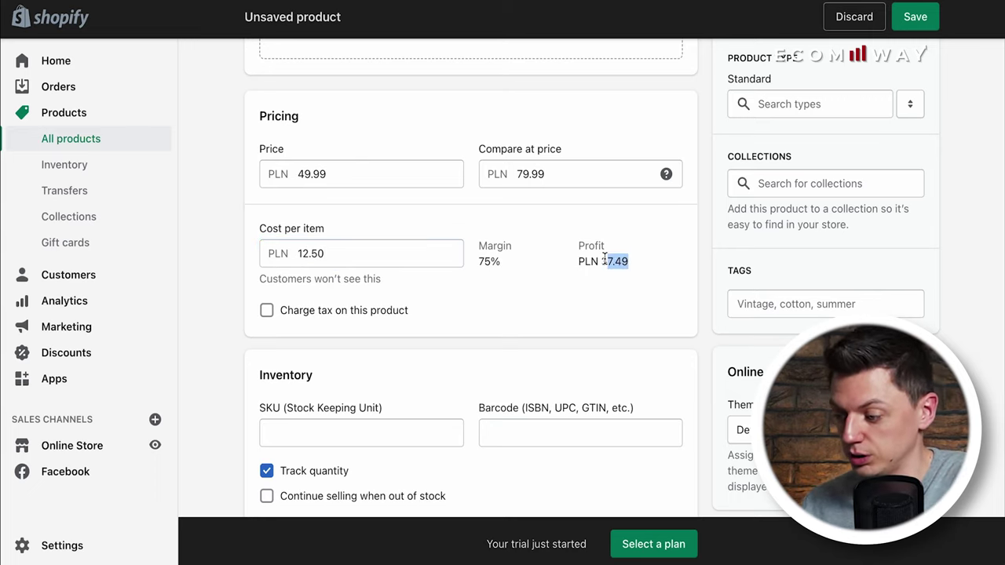
left_click_drag(480, 247, 509, 265)
left_click(497, 262)
- Enter handle-5kg as the product's SKU
scroll(452, 183, "down", 3)
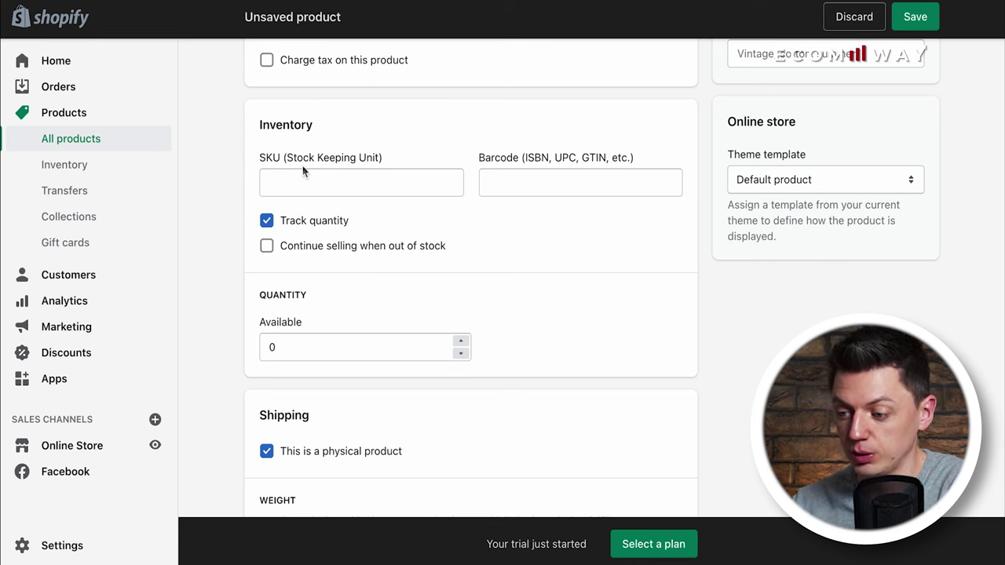
left_click(318, 181)
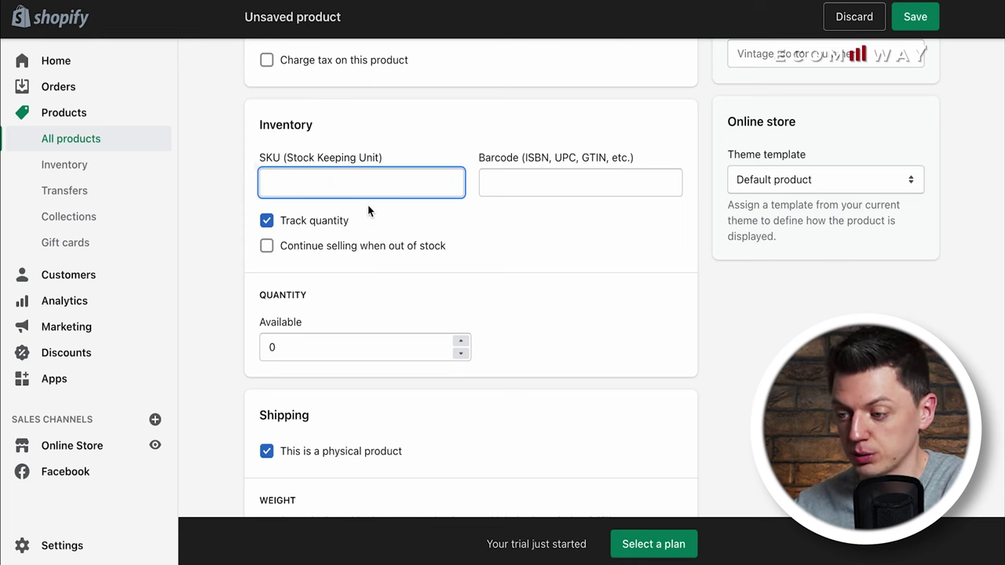
scroll(367, 205, "up", 2)
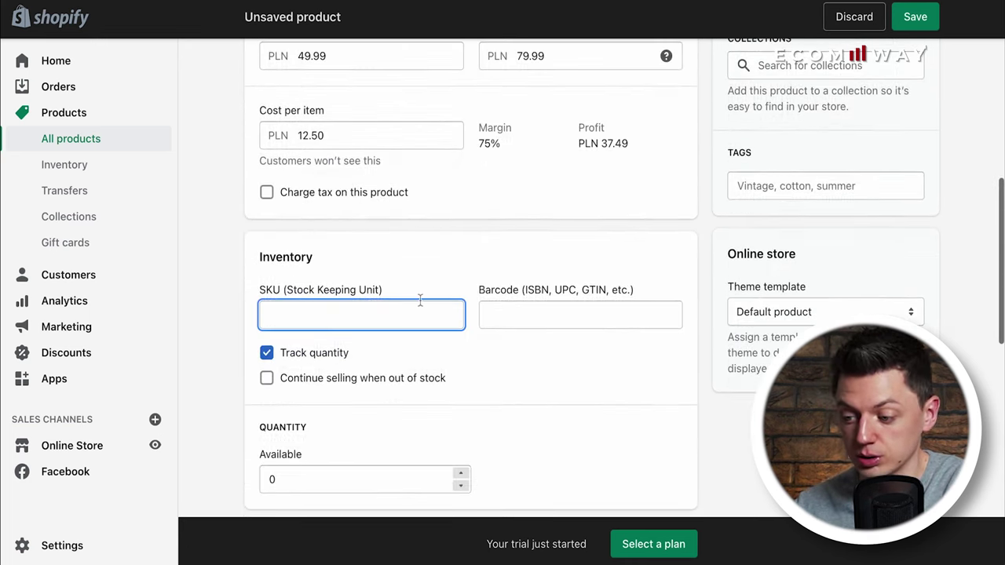
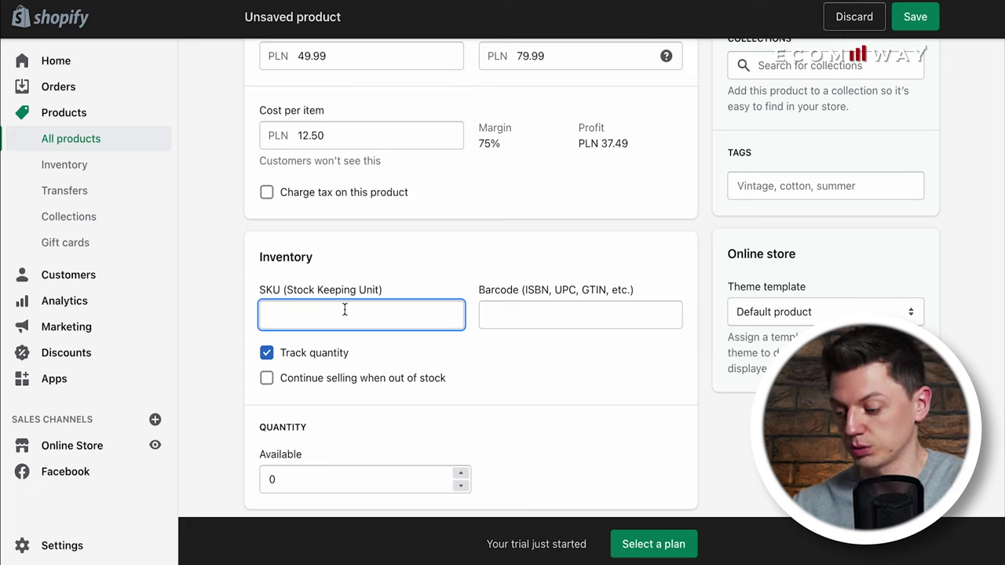
type("handle-5kg")
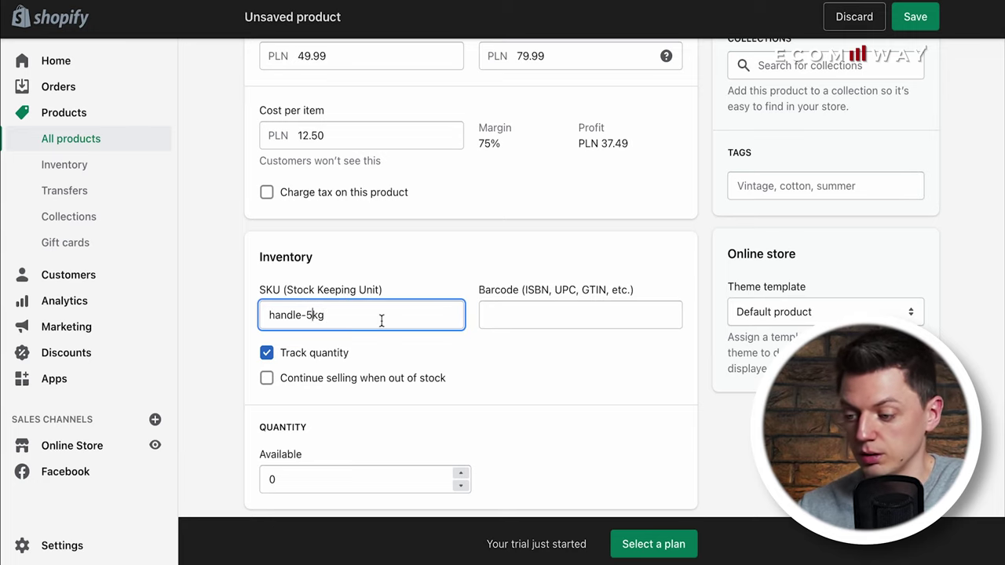
key("End")
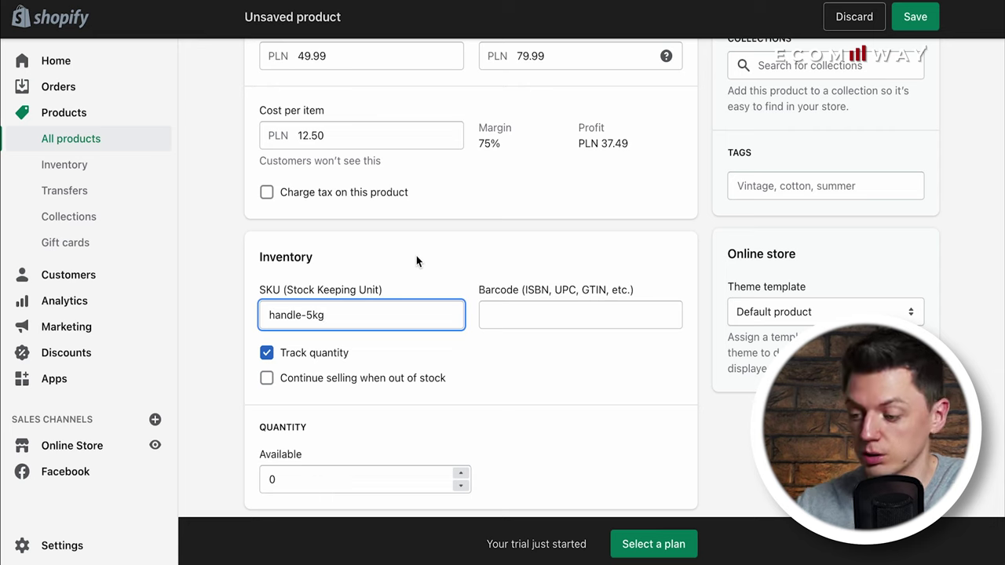
- Set the product's available quantity to 100, keeping quantity tracking enabled
scroll(448, 312, "down", 2)
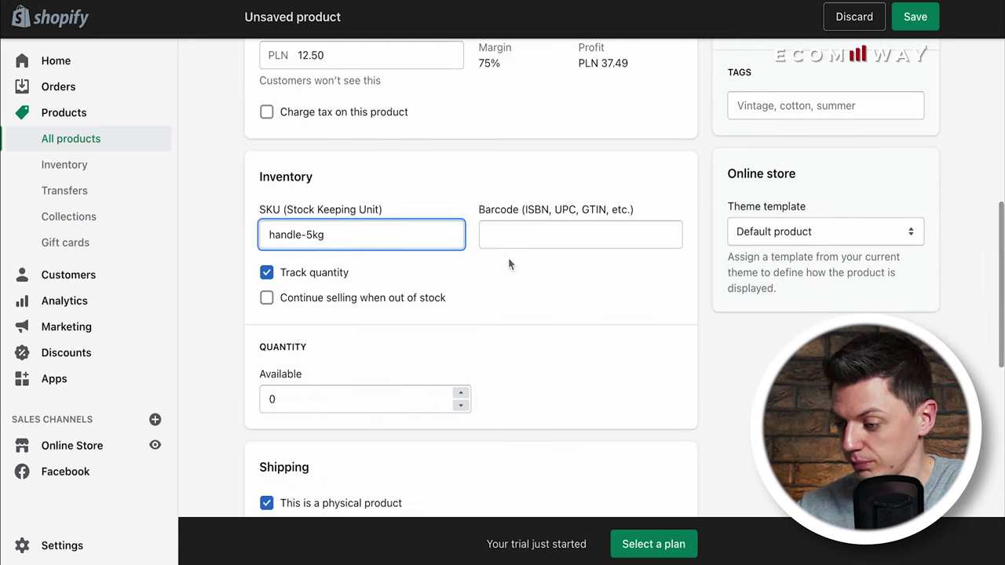
scroll(560, 301, "down", 1)
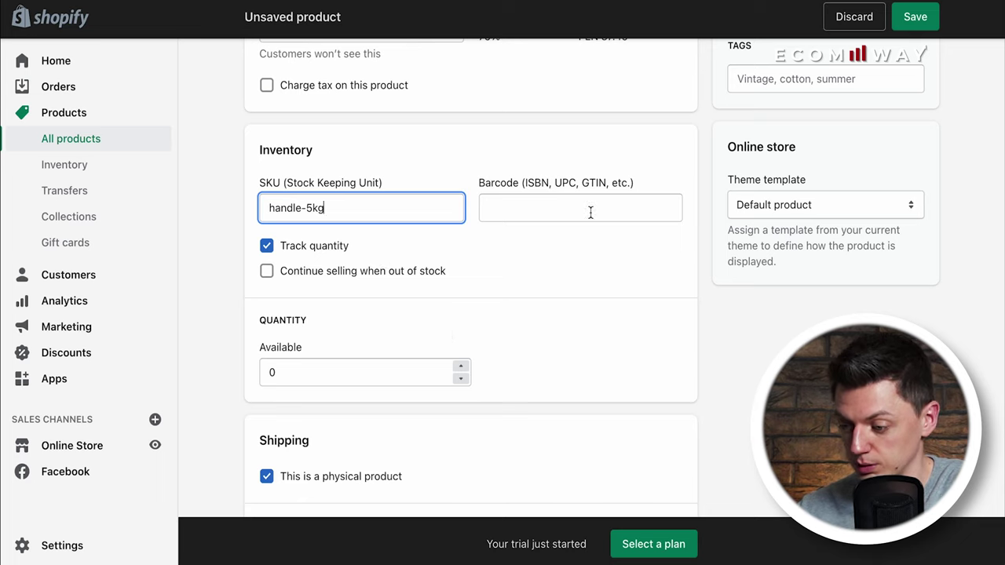
scroll(590, 213, "down", 2)
scroll(359, 285, "up", 2)
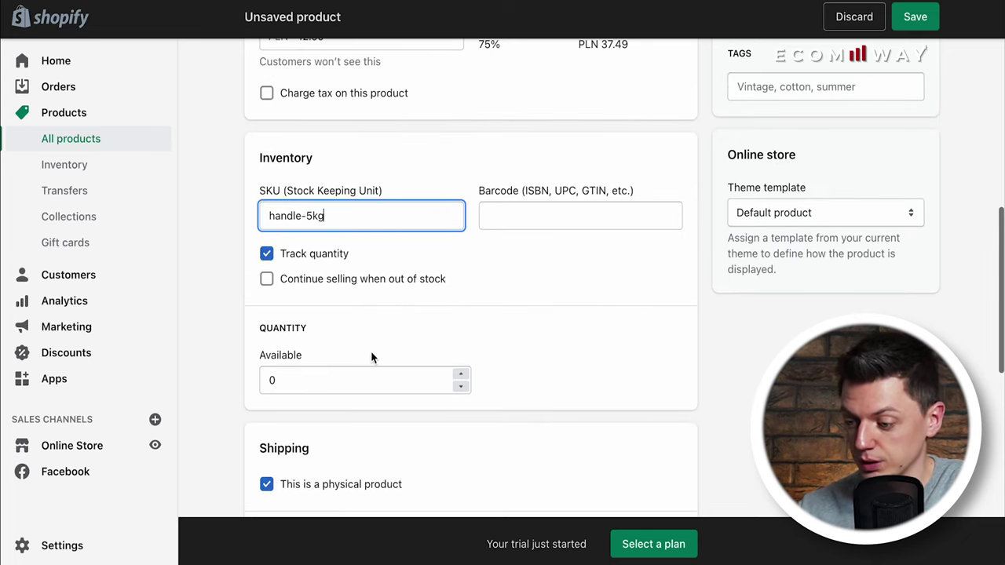
left_click(275, 372)
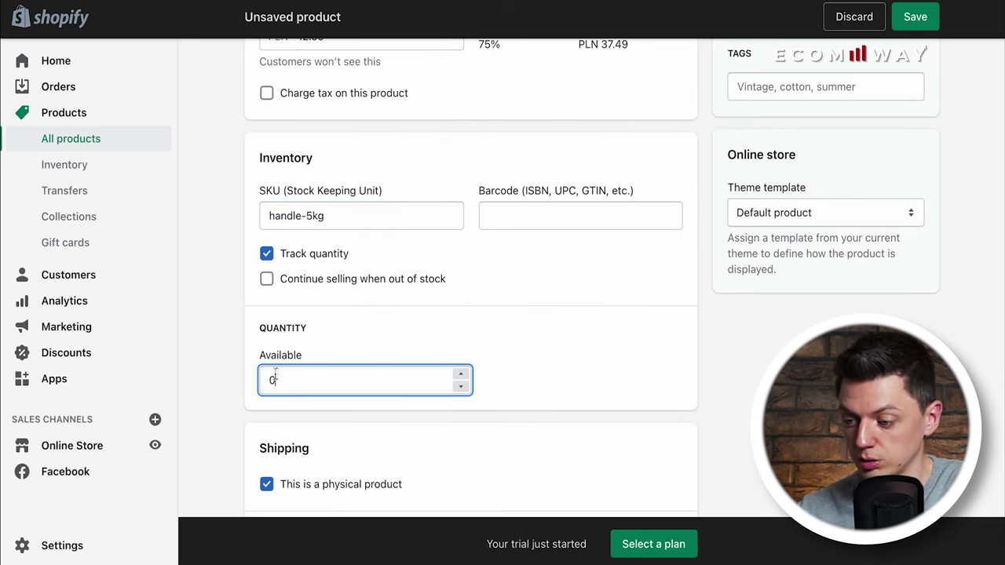
left_click(269, 265)
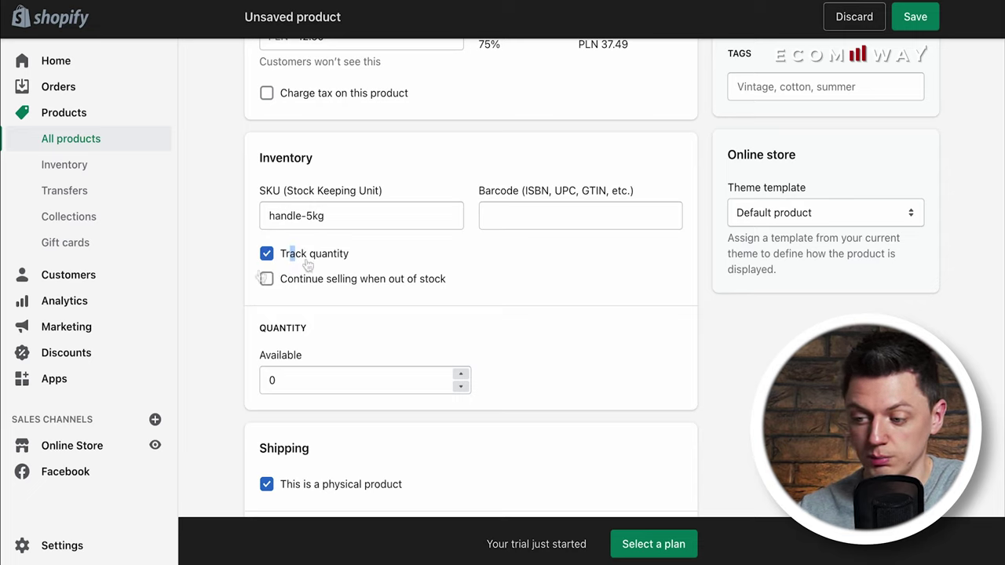
left_click(220, 272)
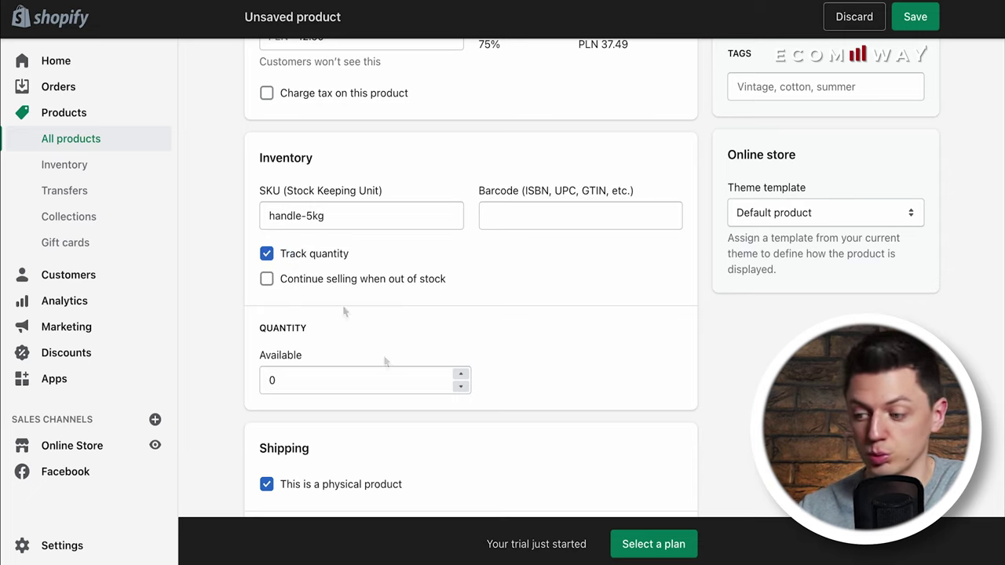
left_click(311, 381)
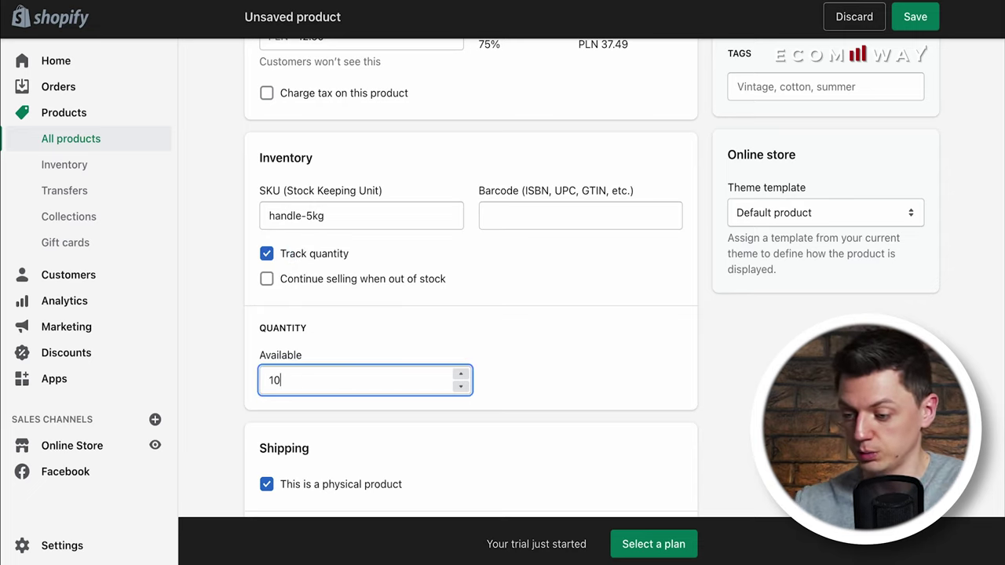
left_click(393, 325)
- Examine the product's shipping settings: physical product, weight, country of origin choices and the HS code field
scroll(386, 350, "down", 4)
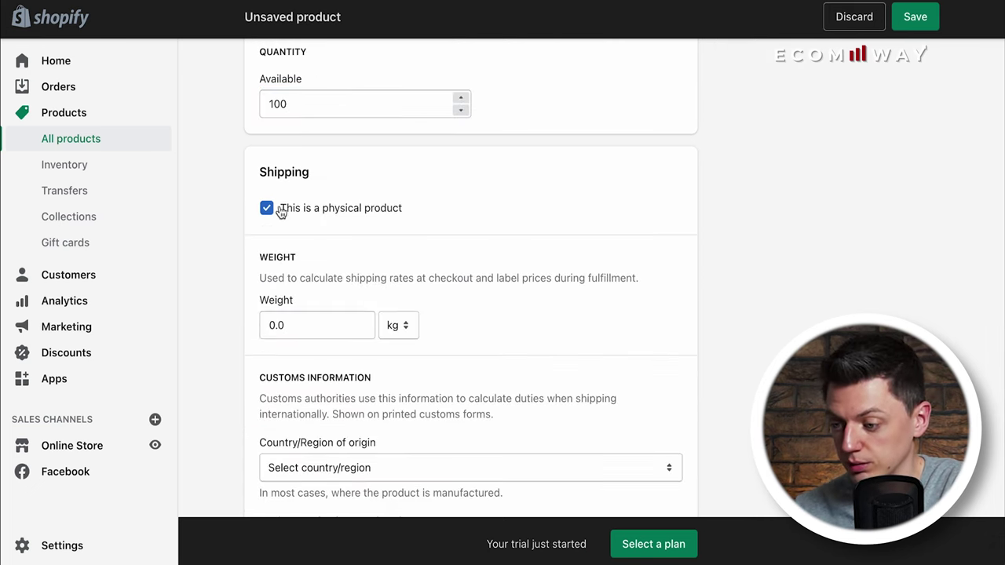
scroll(387, 273, "down", 1)
left_click(308, 133)
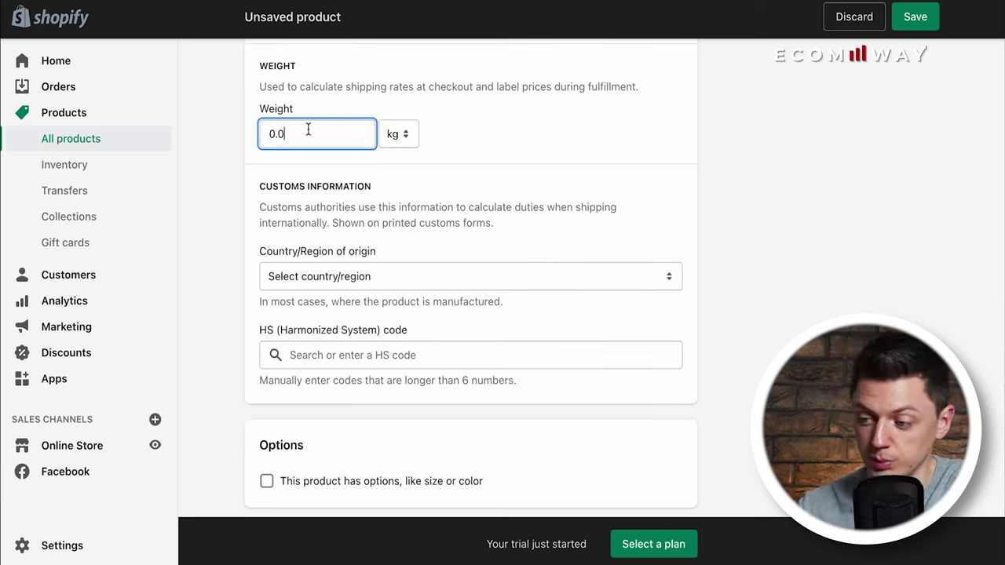
scroll(599, 209, "down", 1)
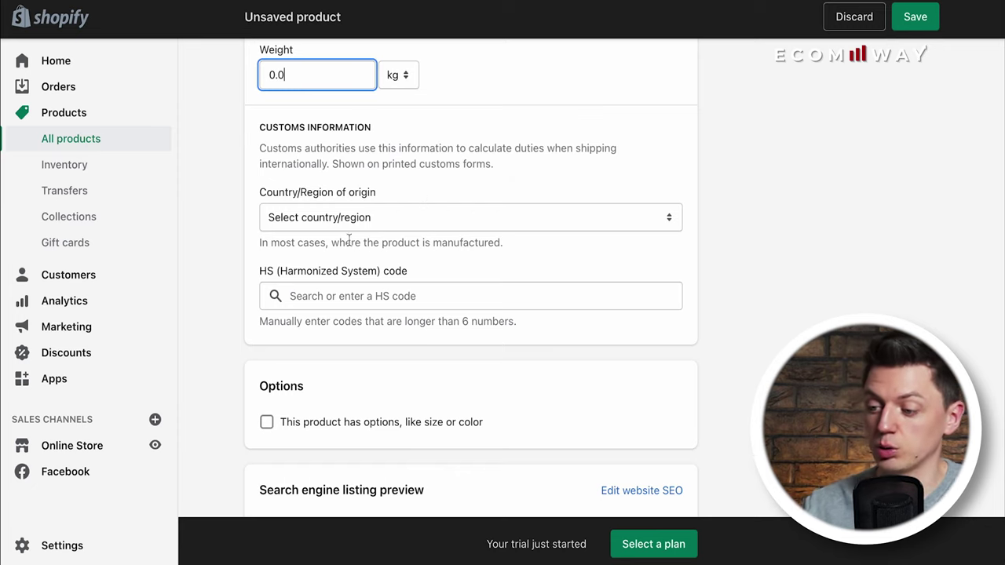
left_click(322, 218)
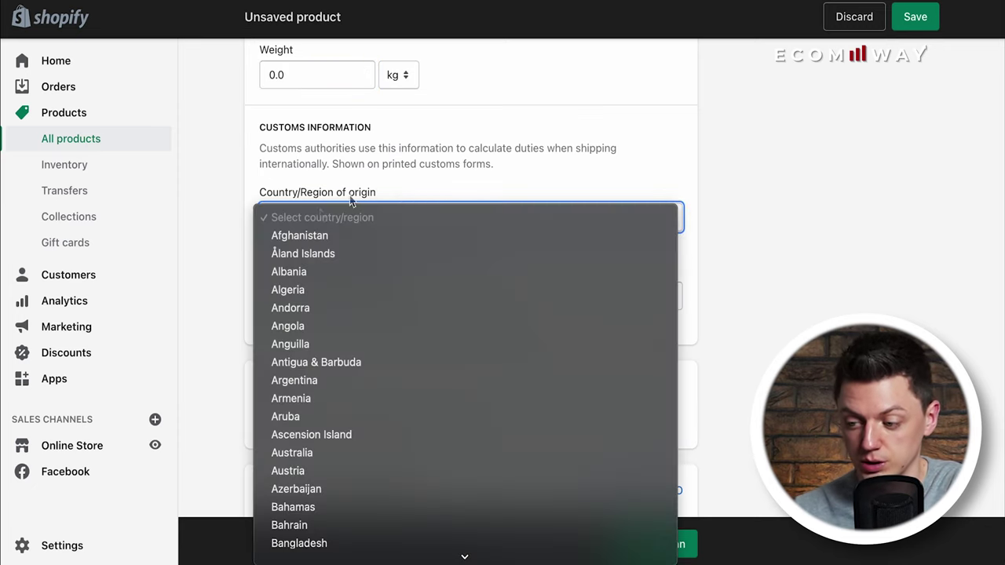
scroll(405, 354, "down", 10)
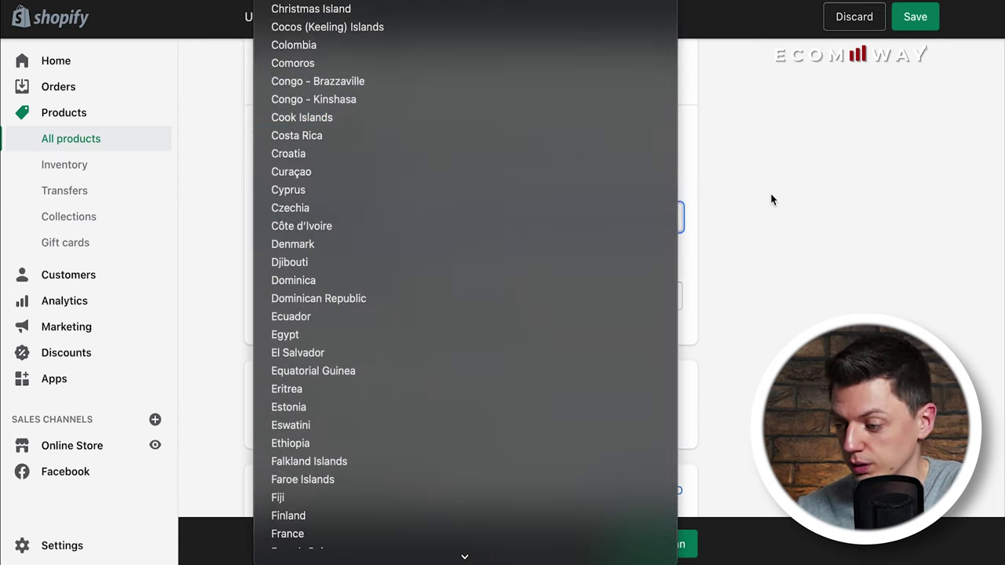
left_click(772, 200)
left_click_drag(262, 279, 275, 276)
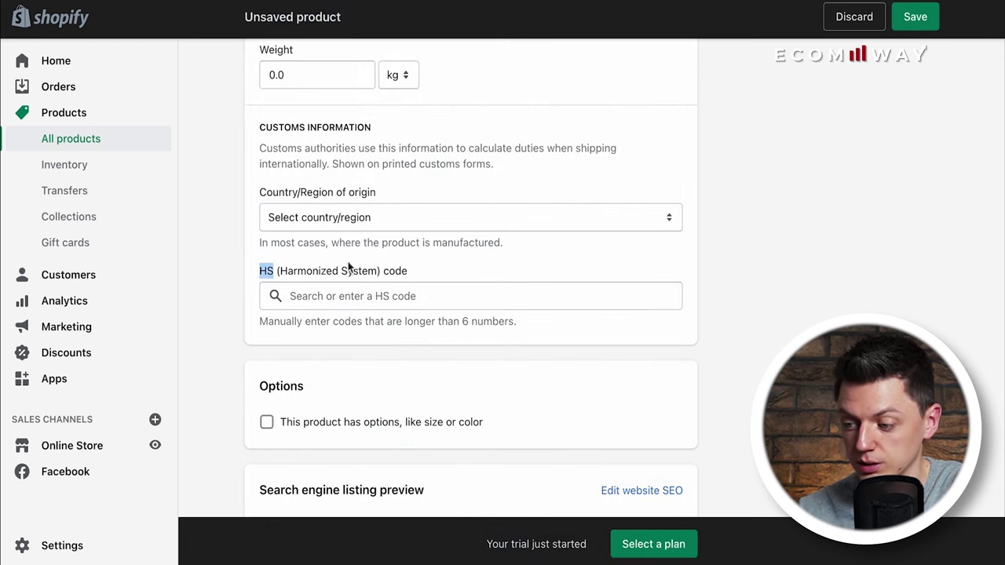
left_click_drag(402, 273, 350, 274)
left_click(360, 296)
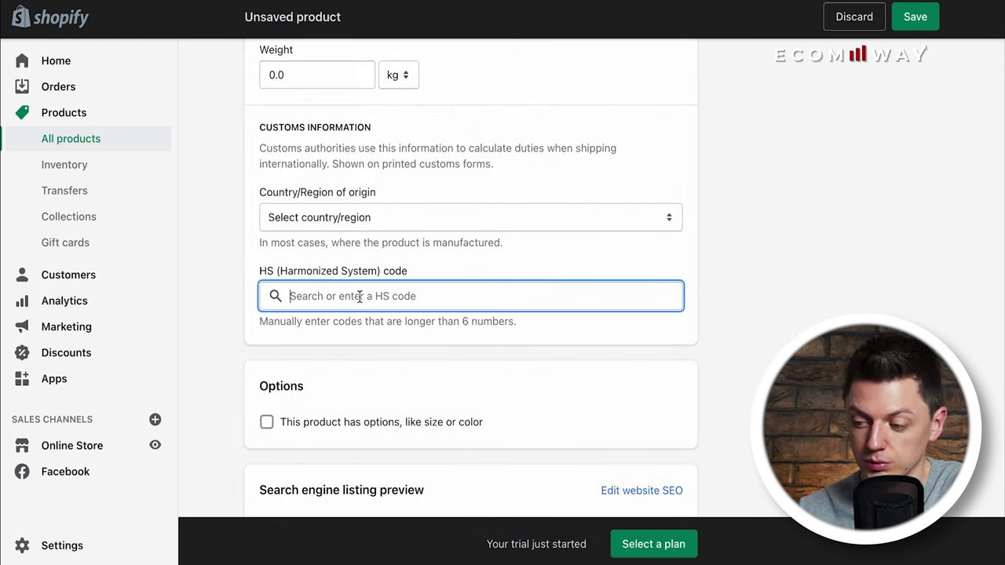
left_click(455, 263)
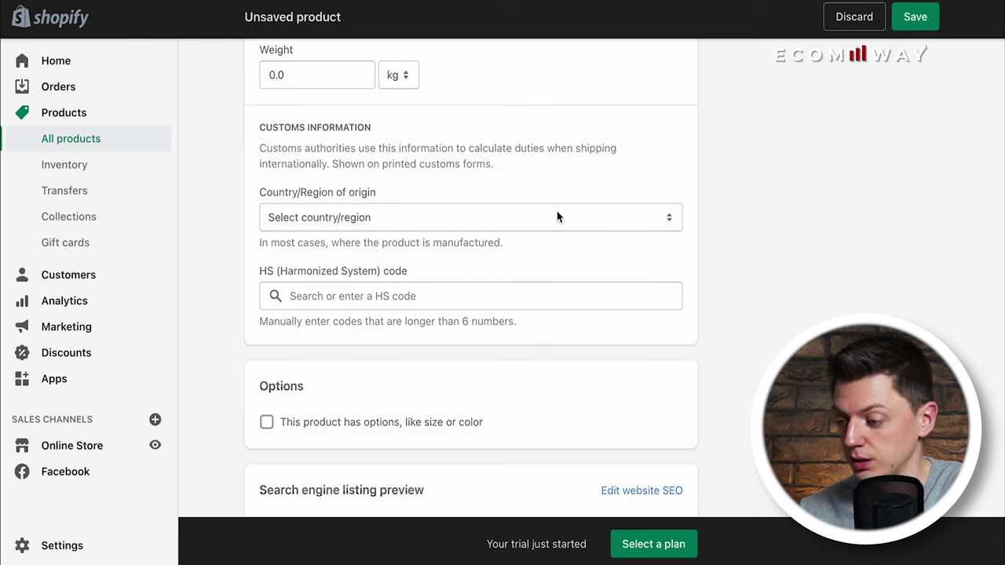
scroll(557, 215, "up", 3)
scroll(426, 264, "down", 1)
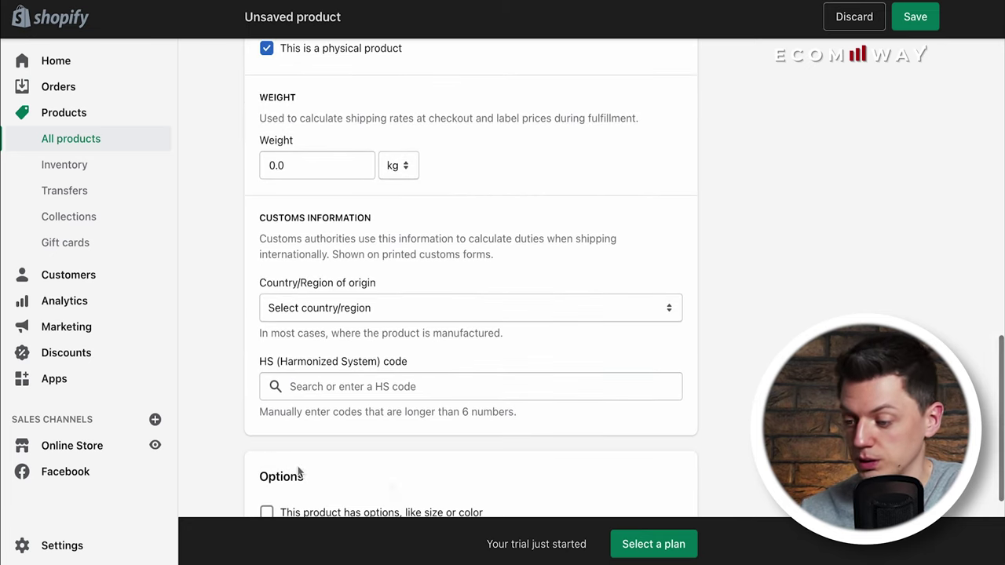
scroll(389, 321, "down", 2)
scroll(531, 233, "up", 2)
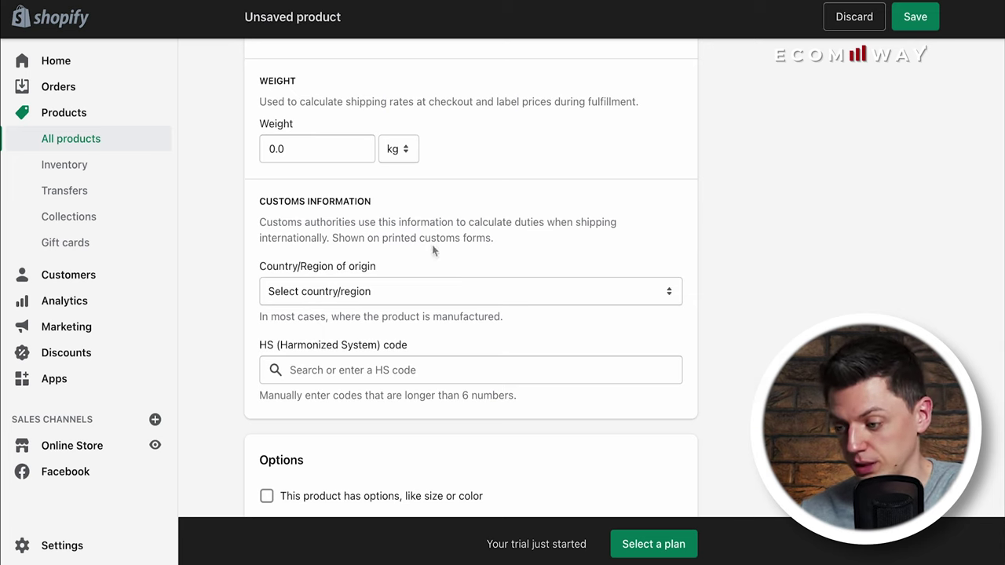
scroll(450, 324, "up", 1)
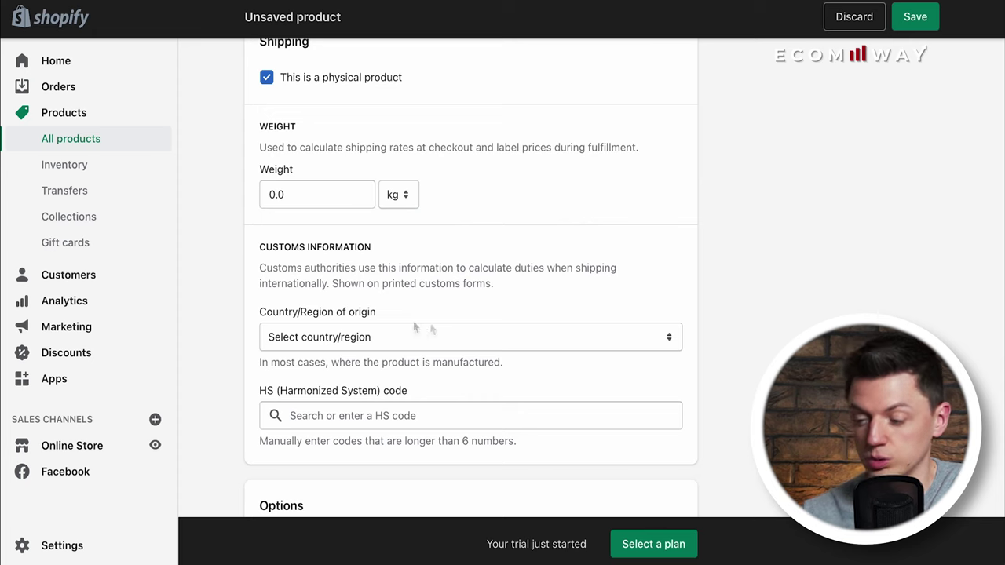
- Enable options like size or color for this product and shorten its title to Hantle
scroll(621, 318, "down", 3)
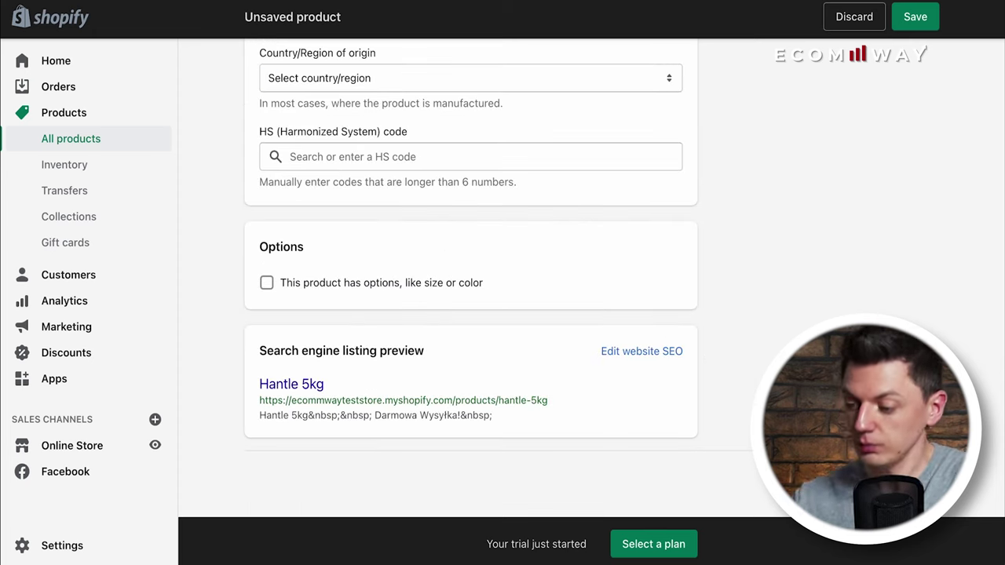
left_click_drag(269, 250, 289, 251)
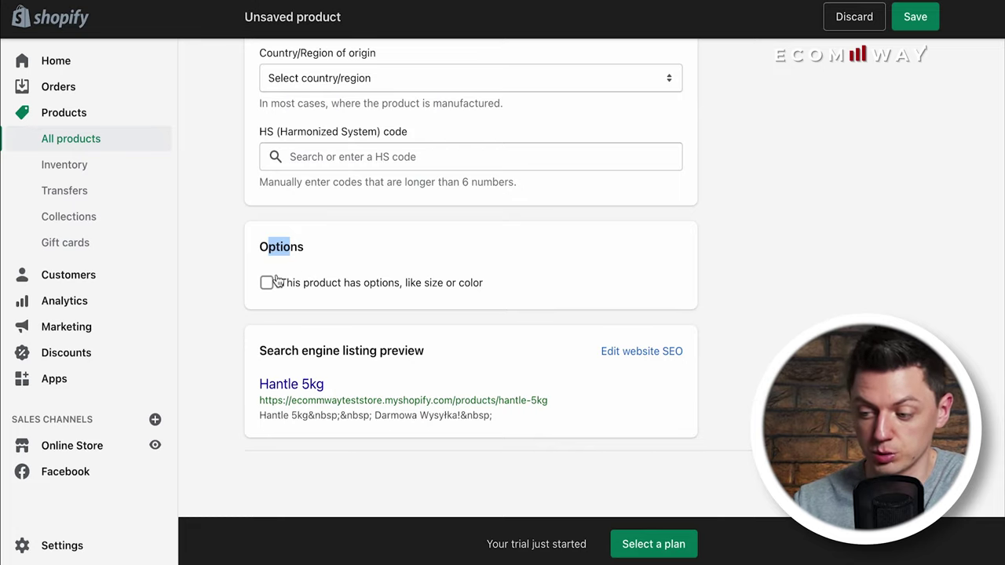
left_click(276, 282)
scroll(465, 267, "down", 1)
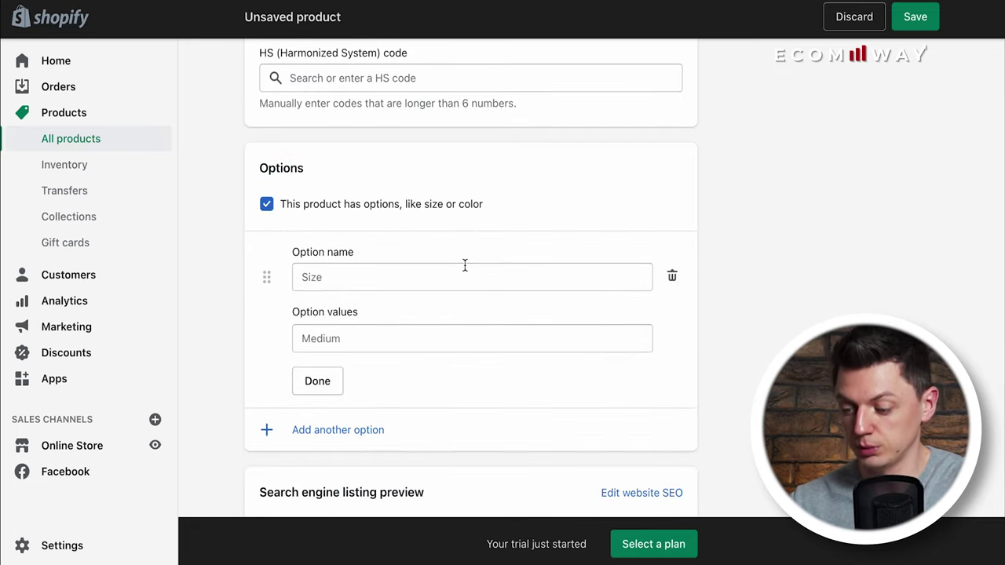
scroll(464, 265, "up", 10)
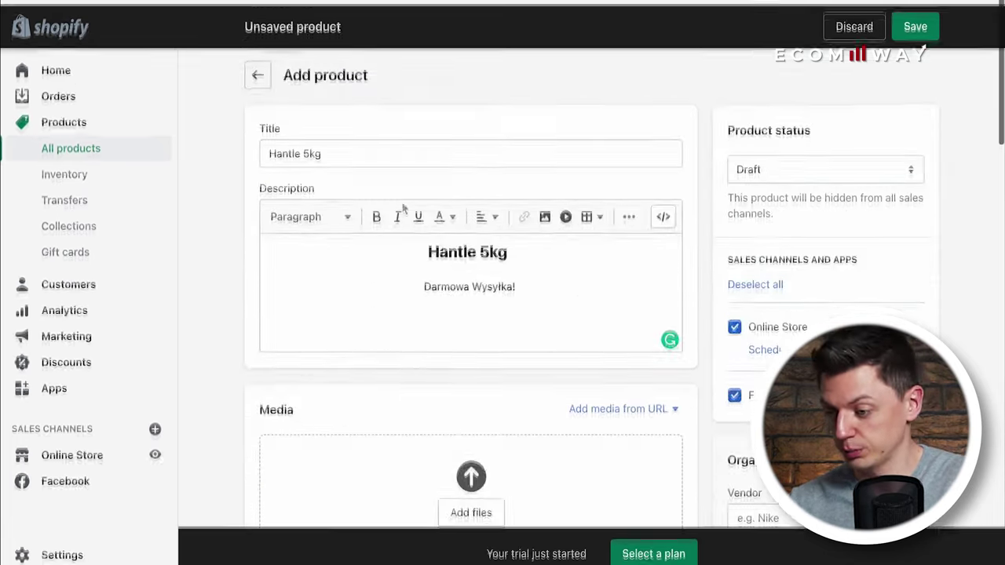
left_click(322, 143)
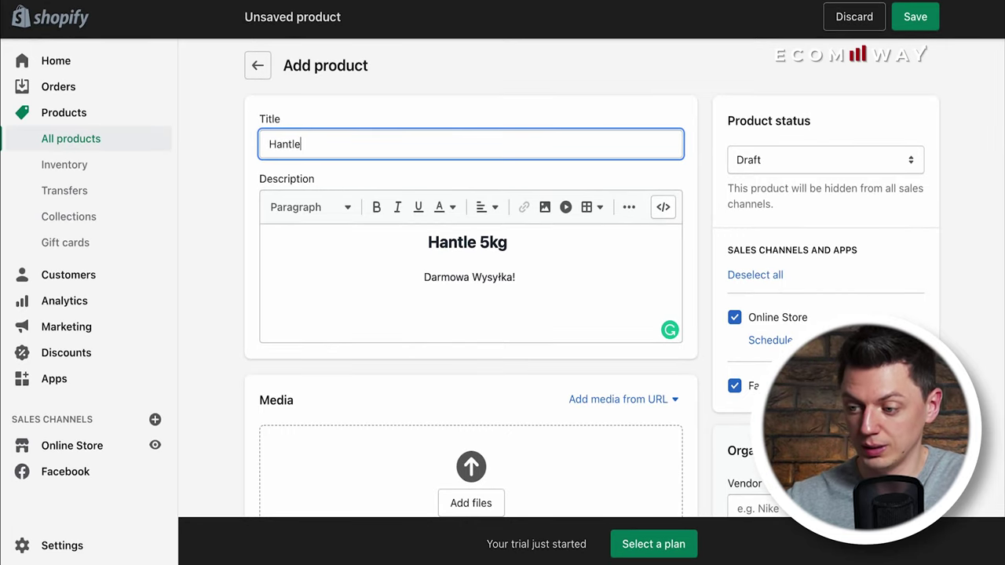
- Name the product's first option Waga
scroll(464, 188, "down", 10)
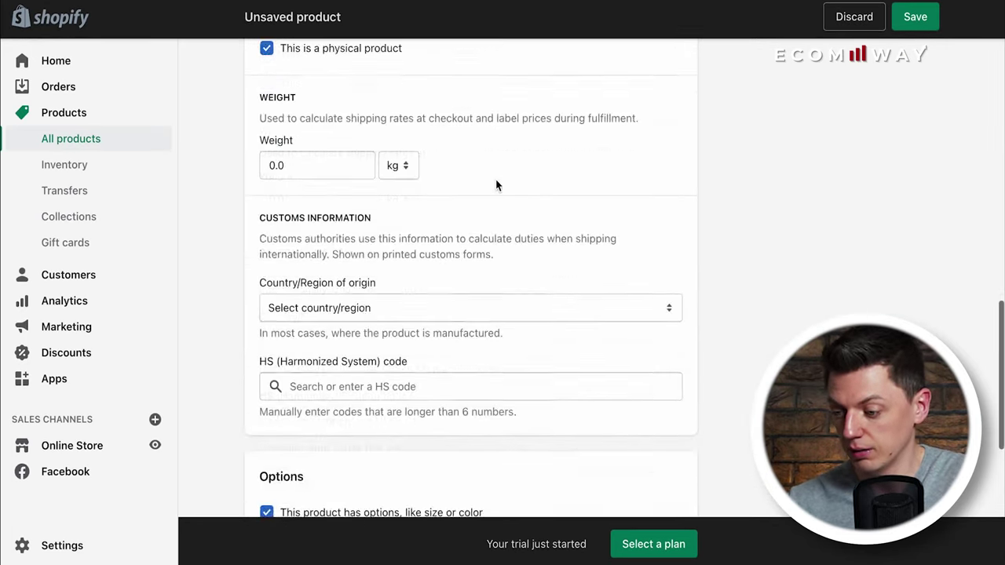
left_click(381, 206)
type("Waga")
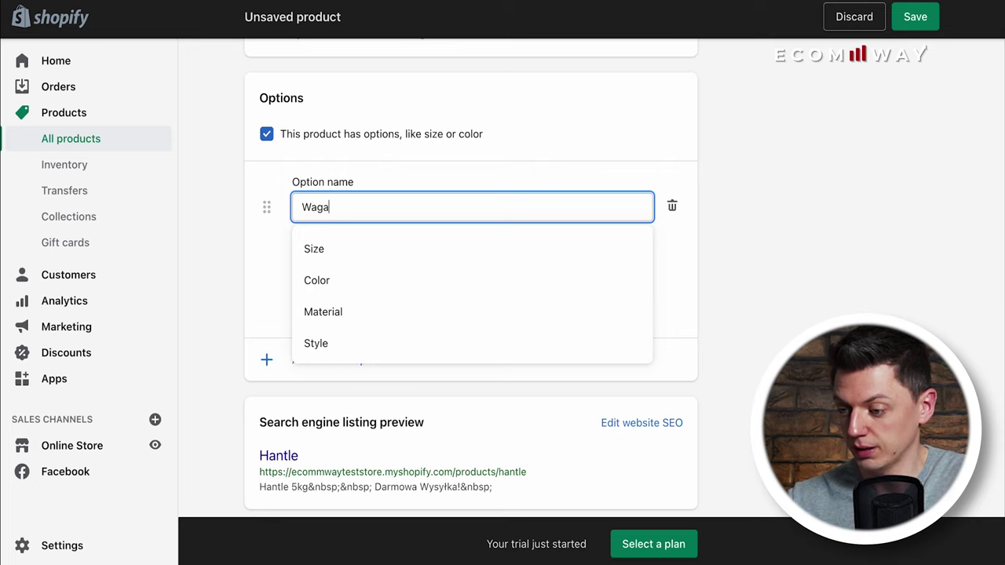
- Add the values 5kg, 8kg, 12kg and 15kg to the Waga option and save the product
left_click(347, 261)
type("5kg")
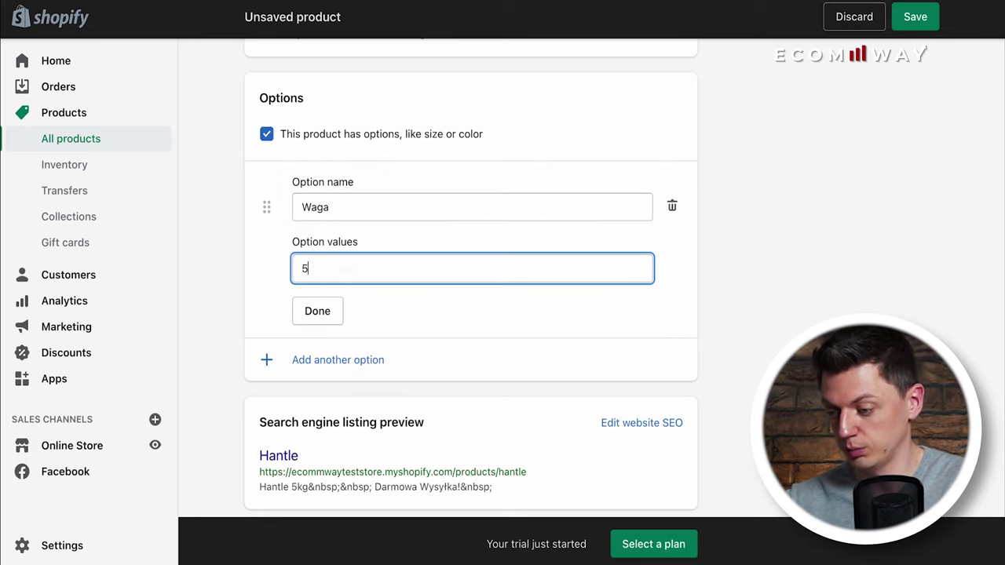
left_click(342, 297)
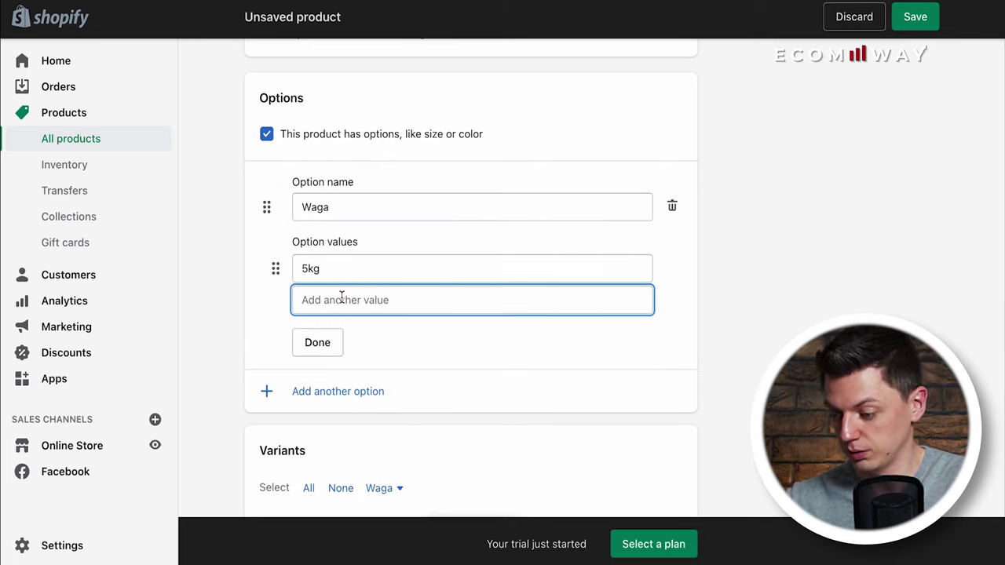
type("8kg")
left_click(347, 326)
type("1")
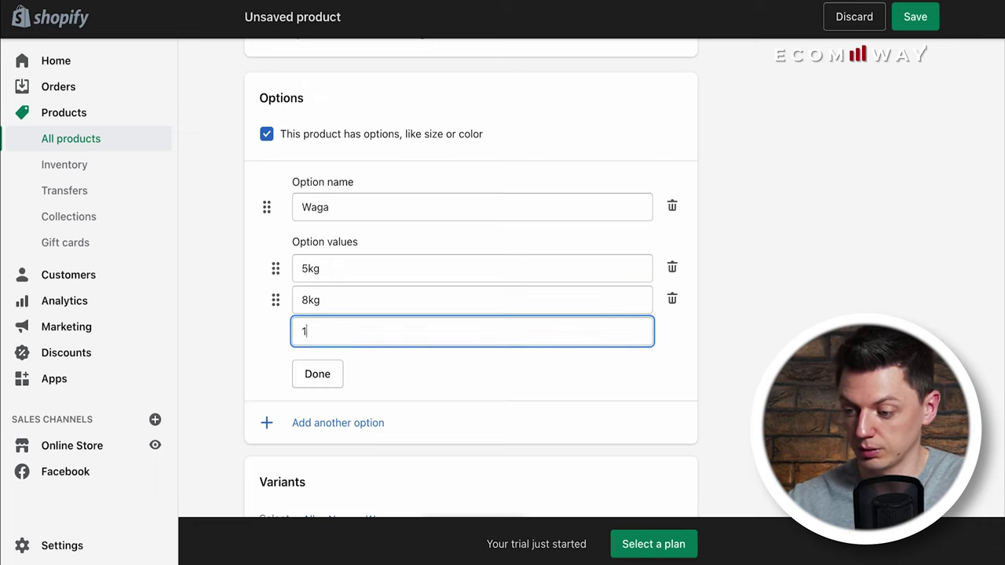
type("2kg")
left_click(374, 366)
type("15kg")
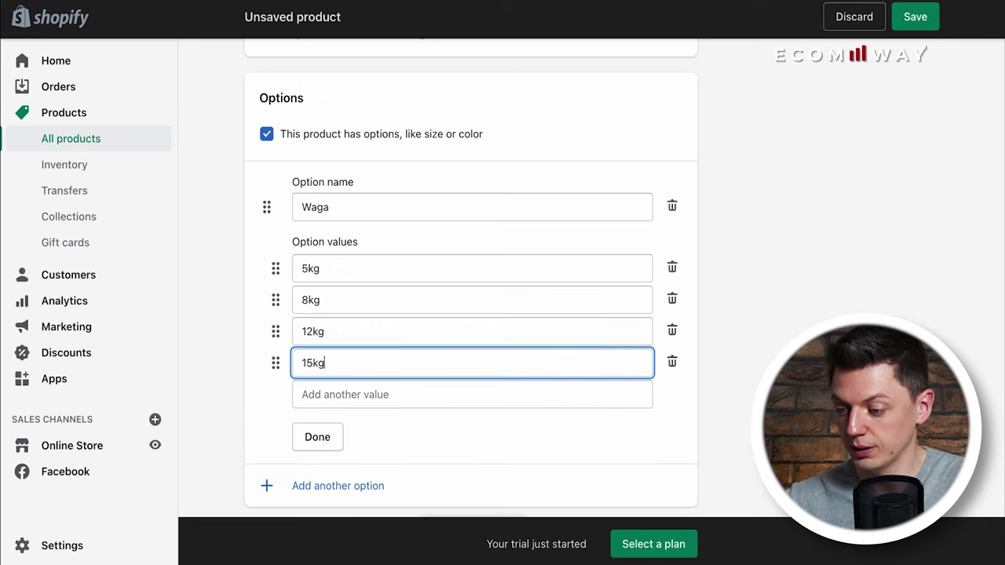
left_click(737, 340)
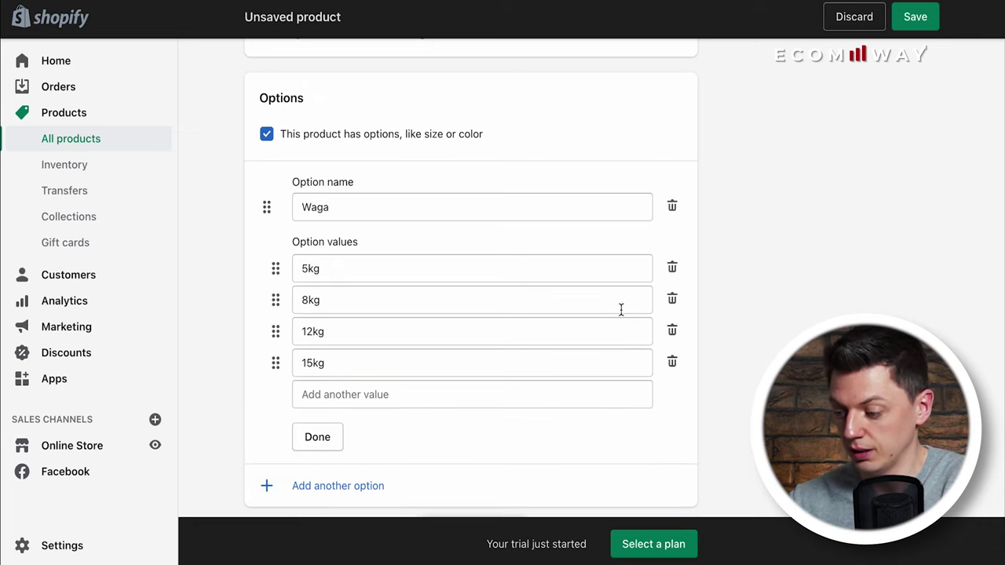
left_click(913, 20)
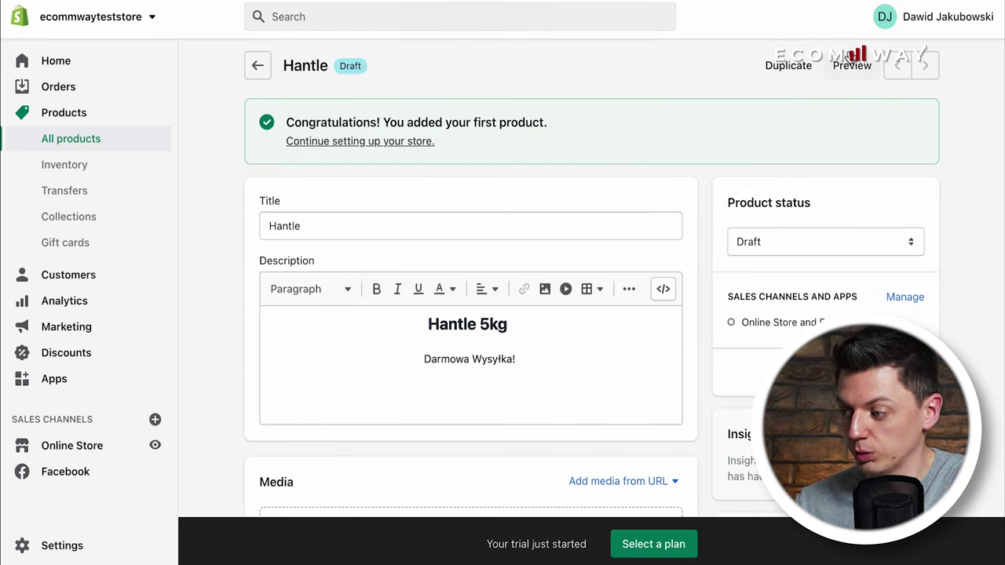
- Preview the Hantle product page in the store, trying each Waga variant and checking the regular and sale prices
left_click(852, 66)
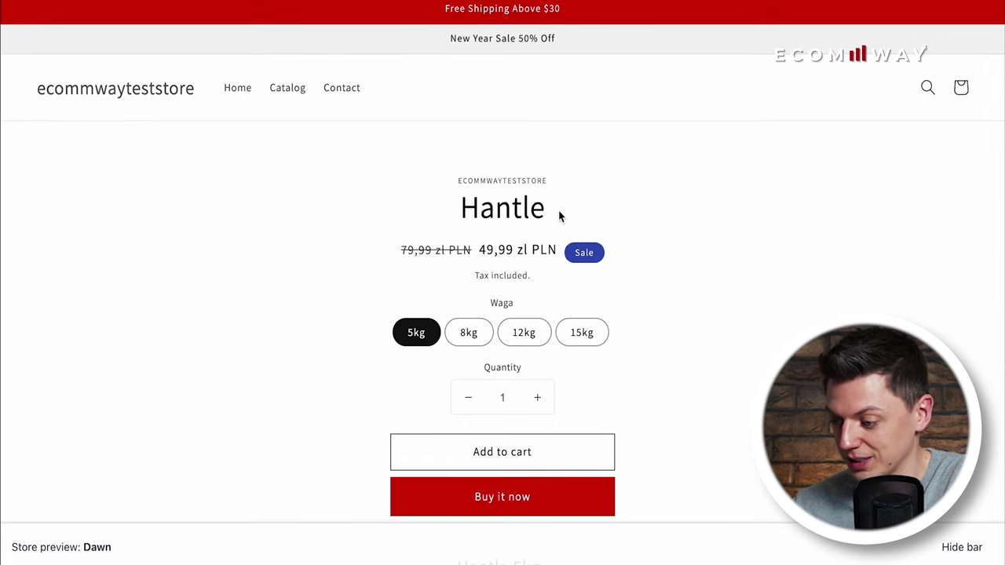
scroll(559, 217, "down", 1)
left_click_drag(516, 238, 485, 237)
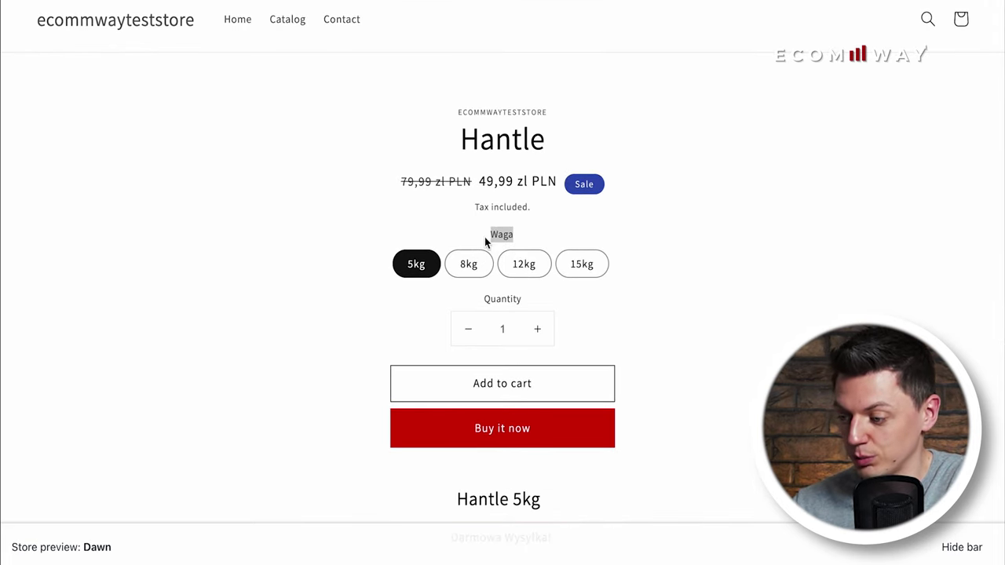
left_click(468, 278)
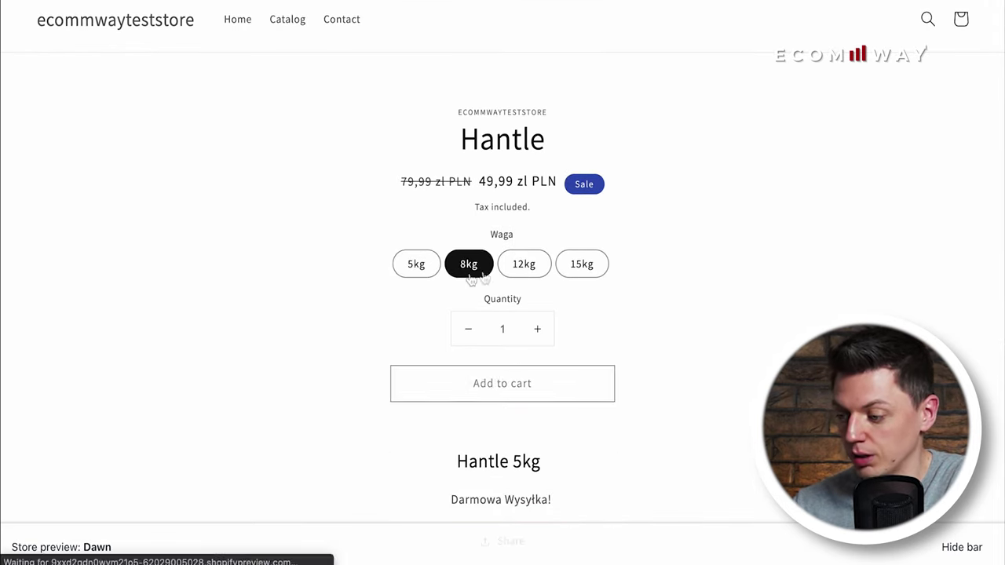
left_click(528, 273)
left_click(589, 275)
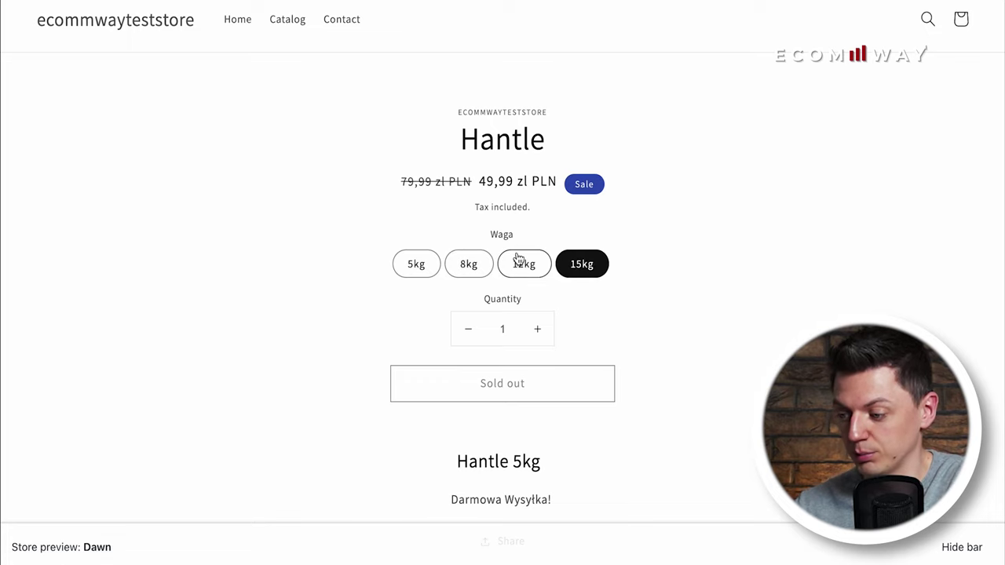
left_click(521, 264)
left_click(468, 264)
left_click(419, 265)
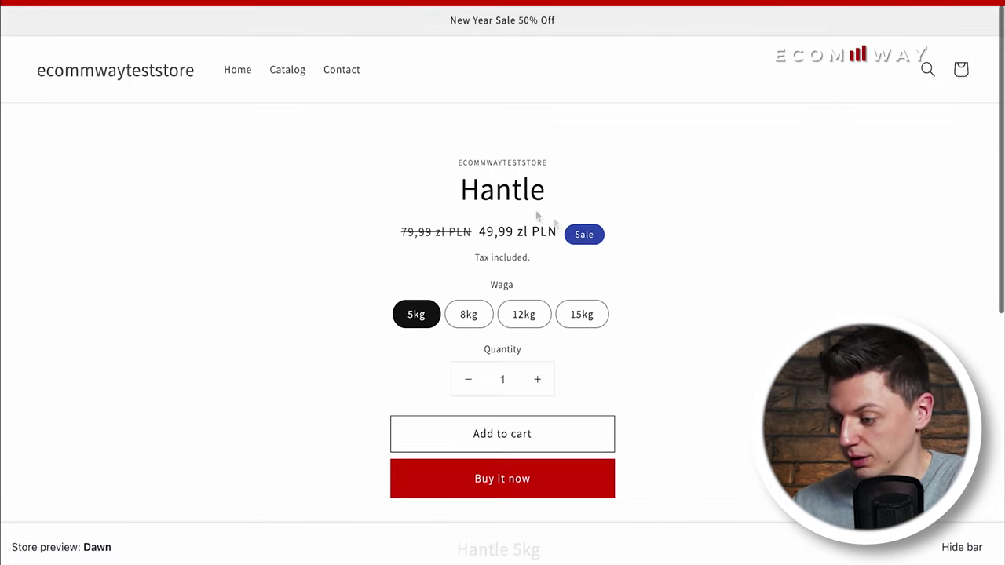
triple_click(472, 224)
left_click_drag(554, 229, 488, 239)
left_click(477, 231)
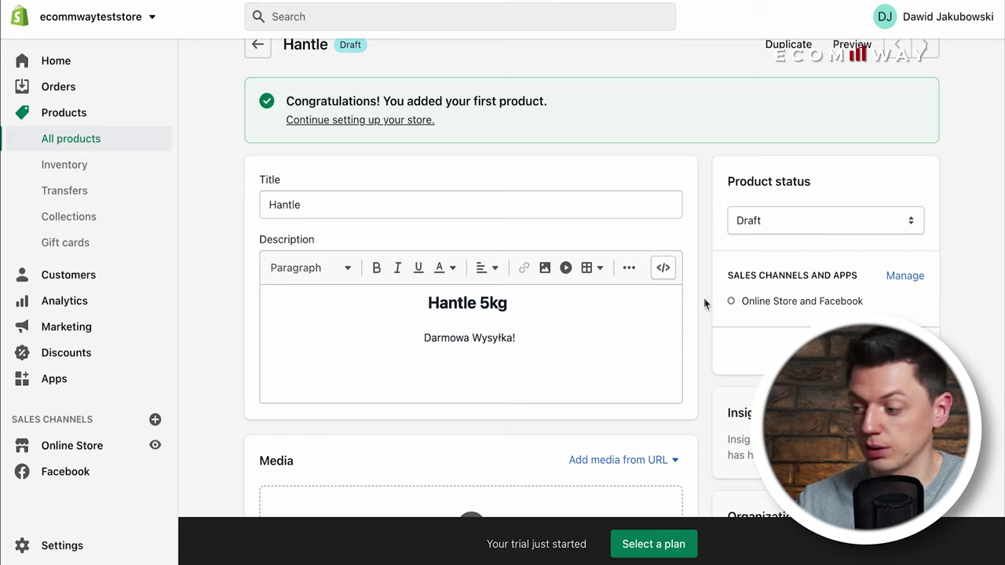
- Review the product's sales channels, set its status to Active and save the change
left_click_drag(721, 288, 803, 274)
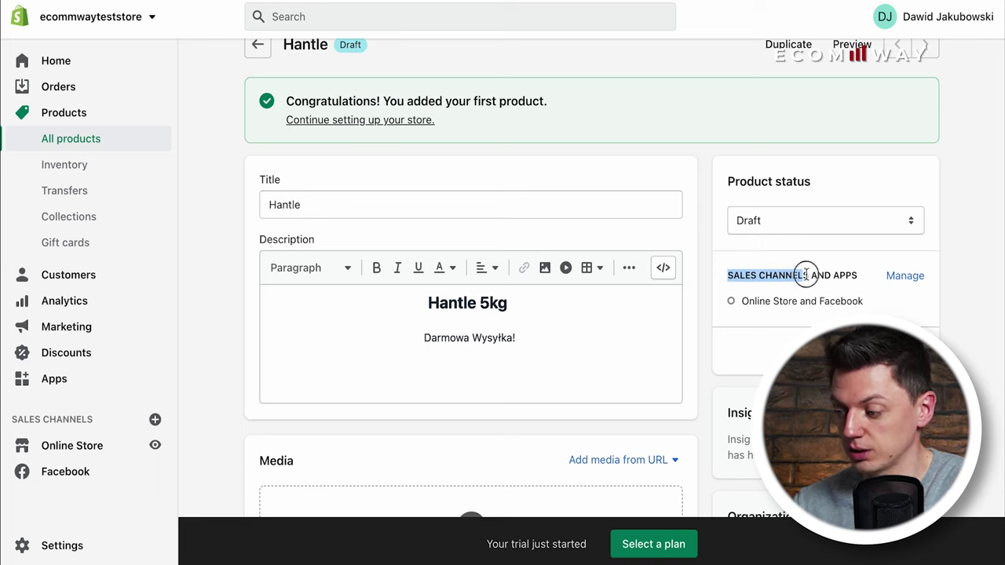
left_click(832, 270)
scroll(908, 289, "down", 2)
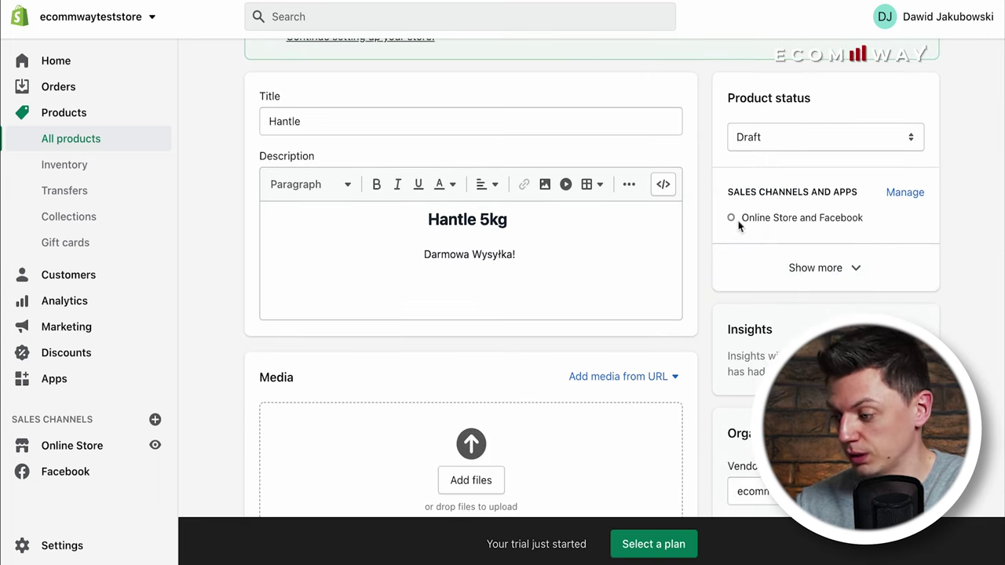
left_click_drag(738, 226, 797, 224)
left_click(808, 220)
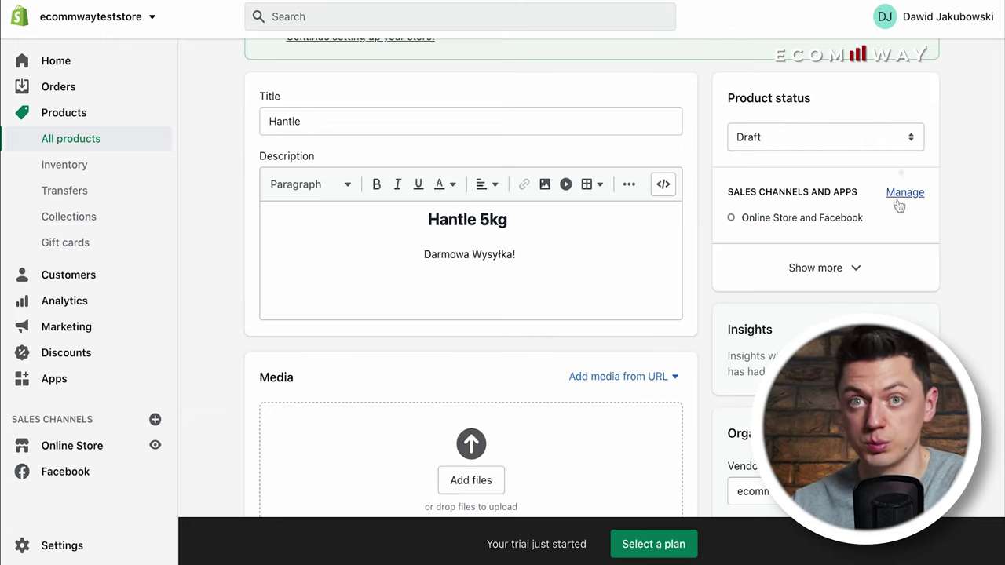
left_click(786, 146)
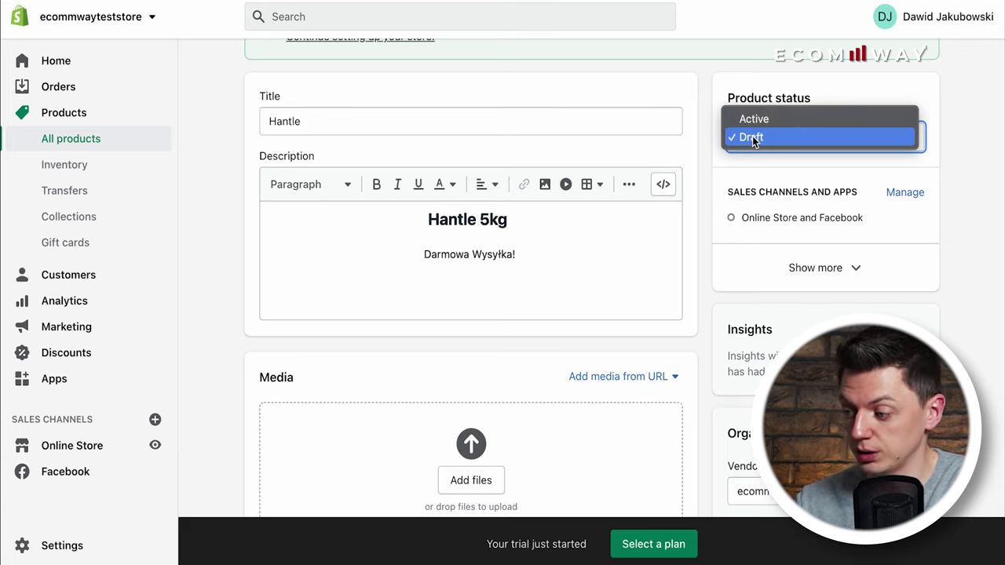
left_click(774, 123)
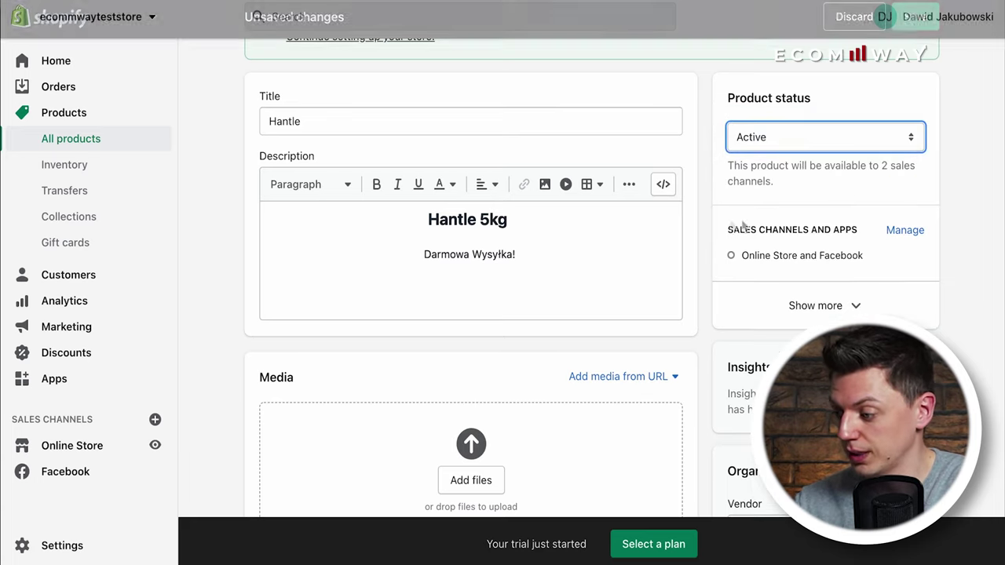
left_click(915, 17)
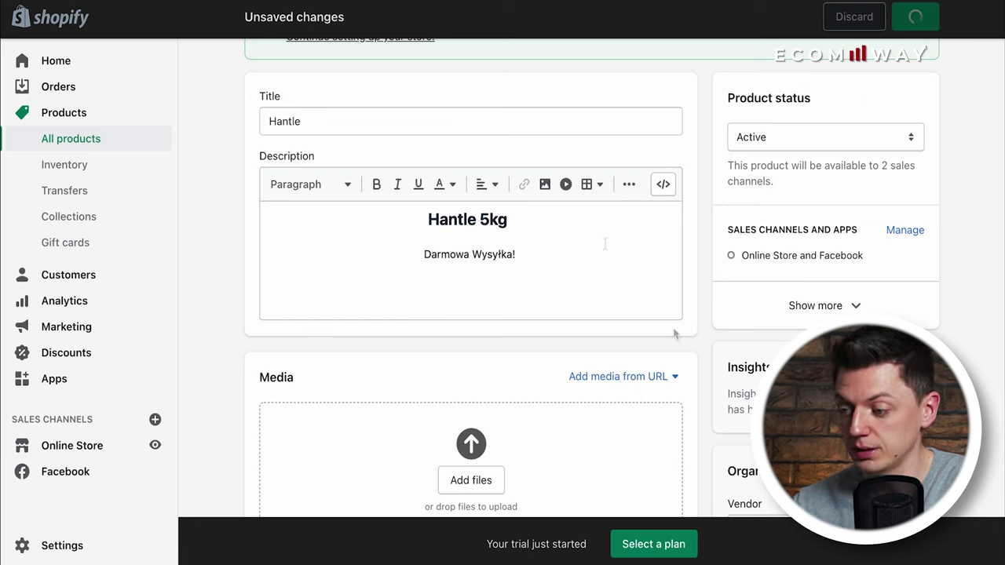
- Examine the product's insights and organization settings, including the vendor, product type and collections
scroll(859, 185, "down", 5)
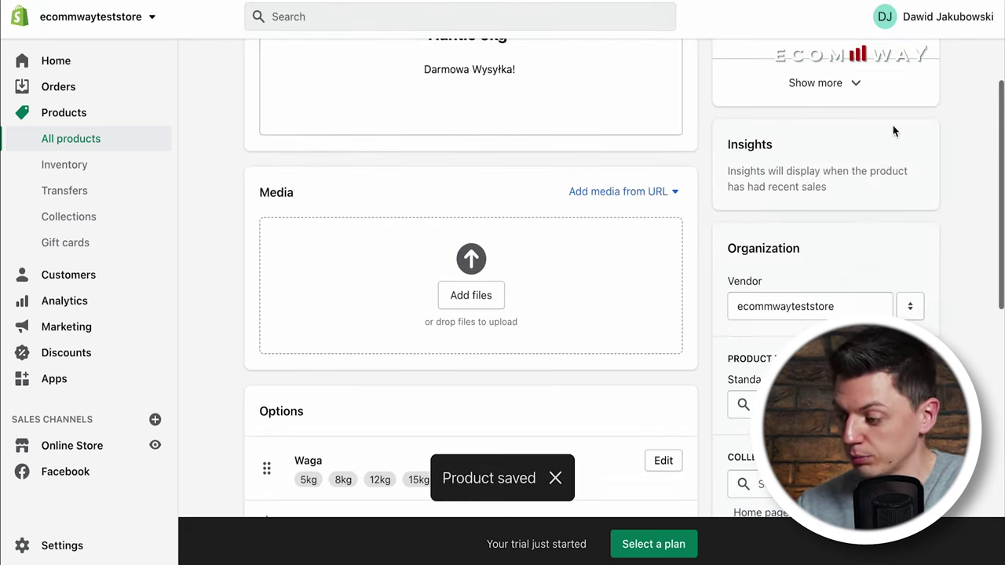
left_click_drag(736, 164, 772, 168)
left_click(773, 169)
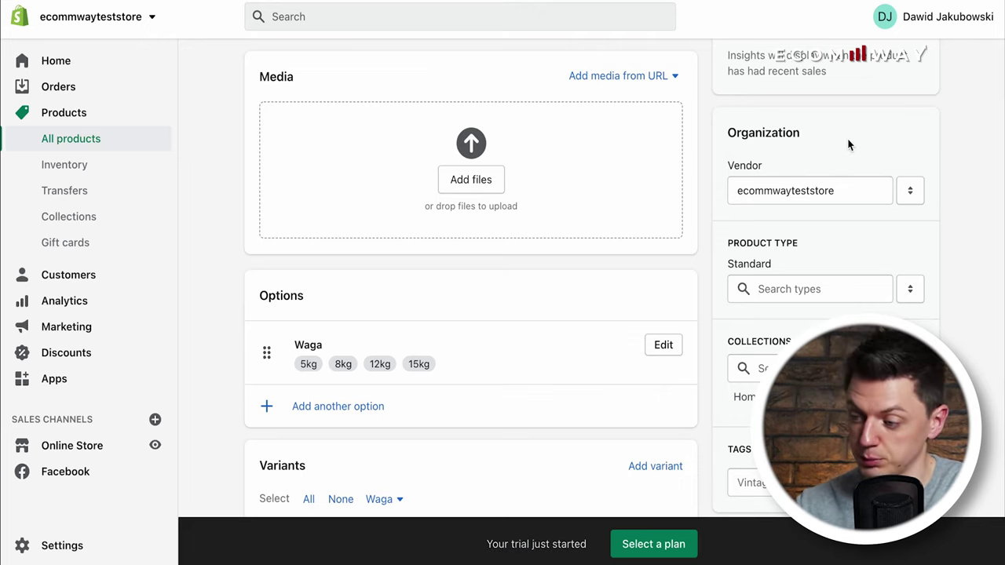
left_click_drag(842, 190, 783, 191)
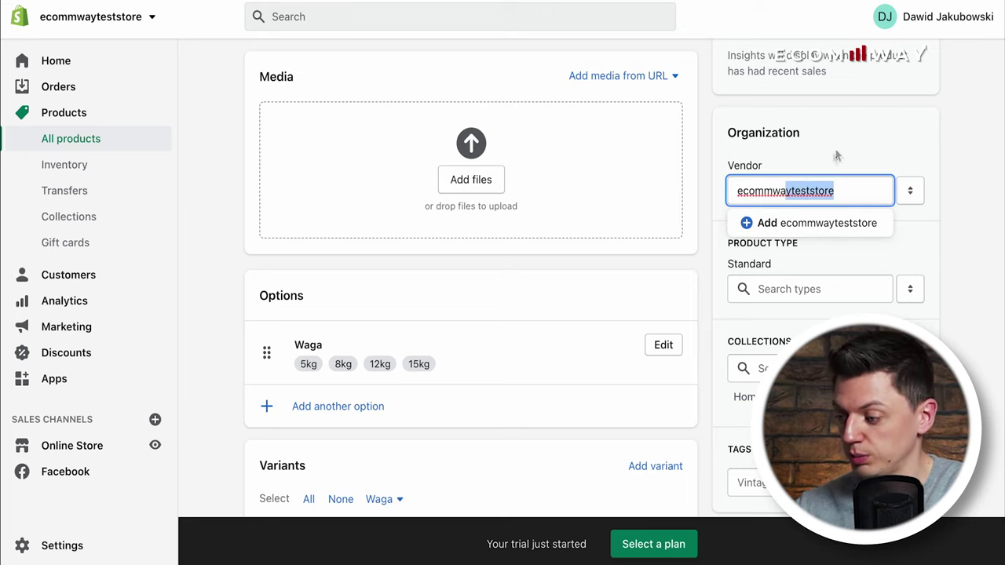
left_click(852, 144)
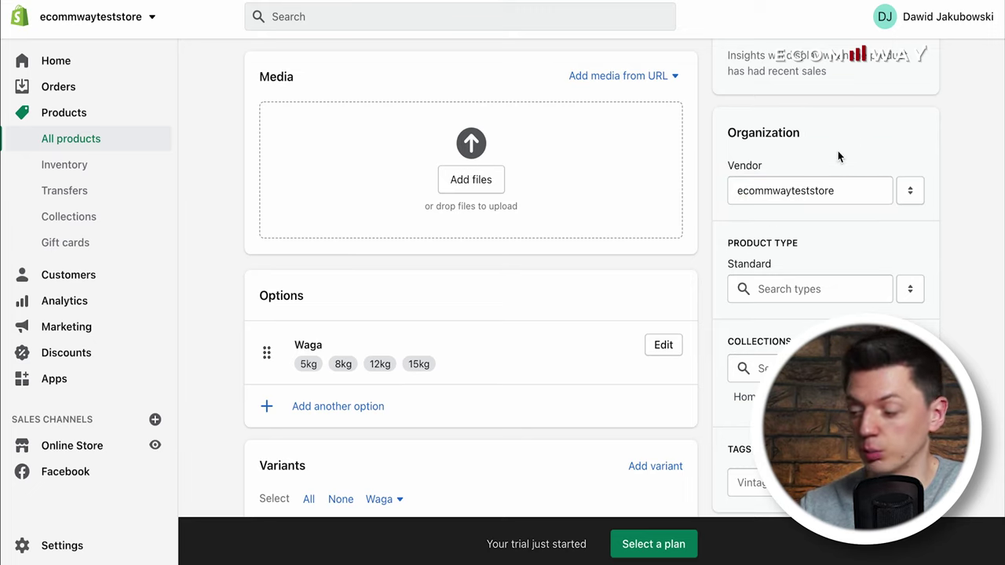
scroll(864, 204, "down", 1)
scroll(753, 226, "down", 1)
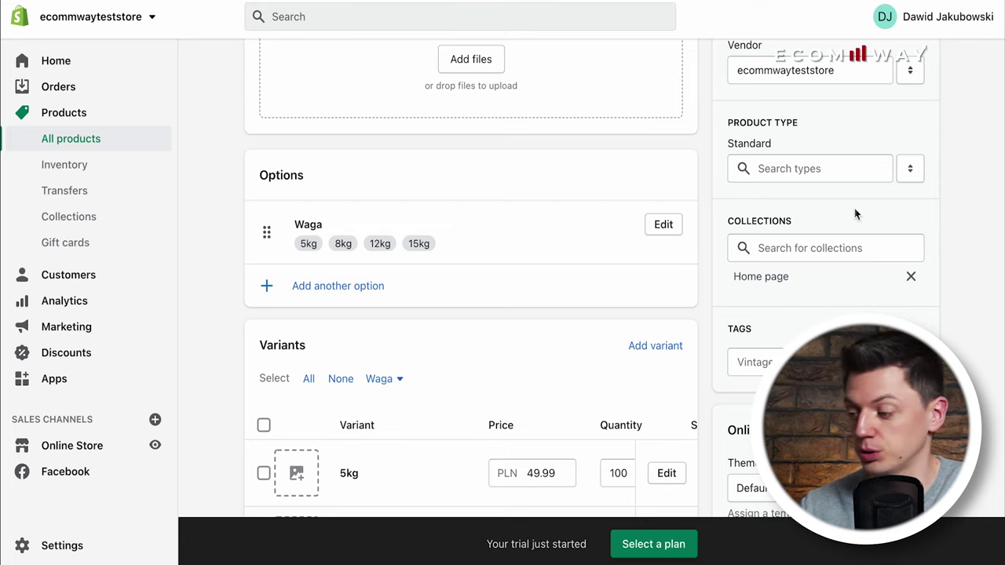
left_click(825, 244)
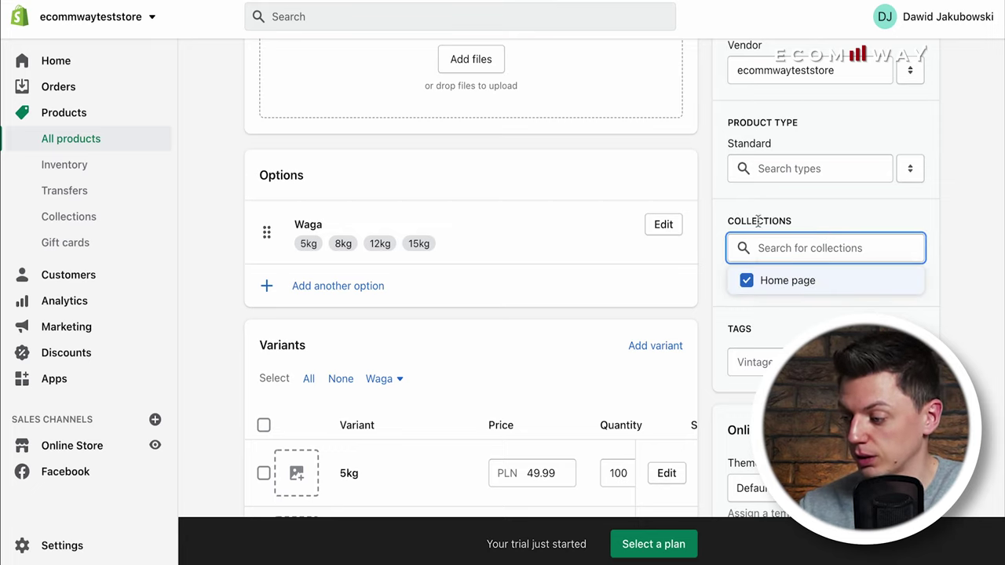
left_click(820, 224)
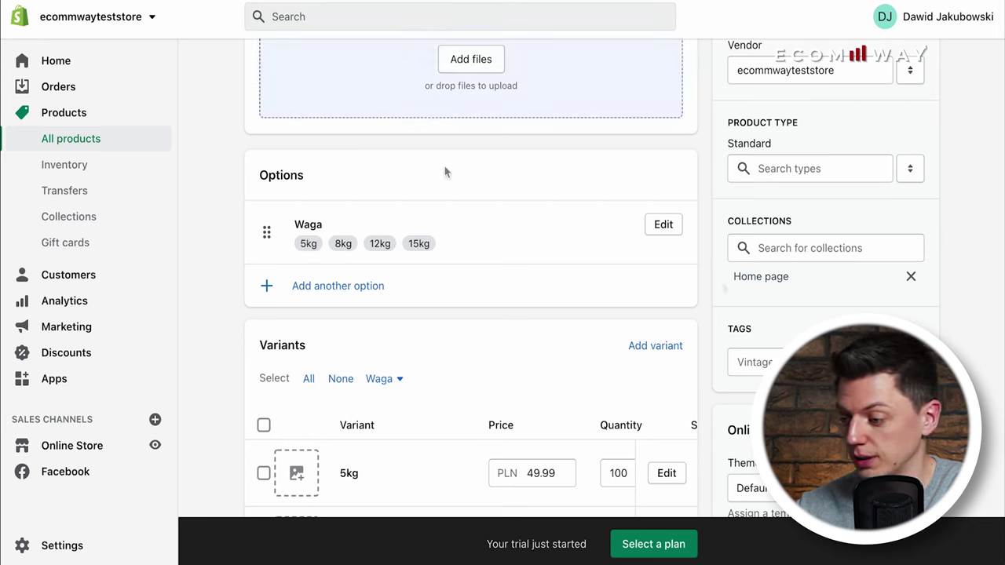
- Examine the price, quantity and SKU of each weight variant in the product's variants table
scroll(392, 236, "down", 4)
scroll(377, 218, "up", 1)
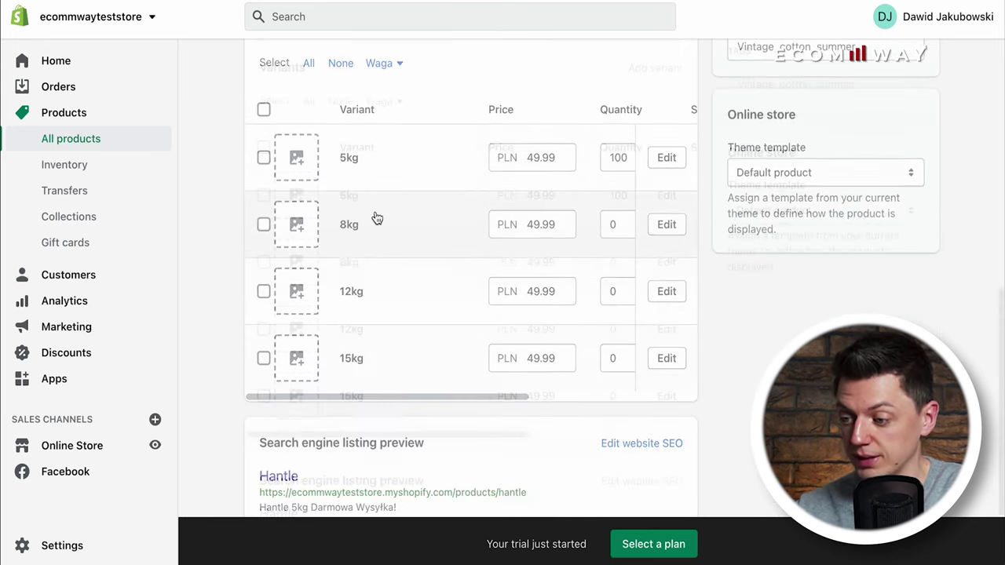
scroll(589, 216, "right", 2)
scroll(548, 226, "right", 3)
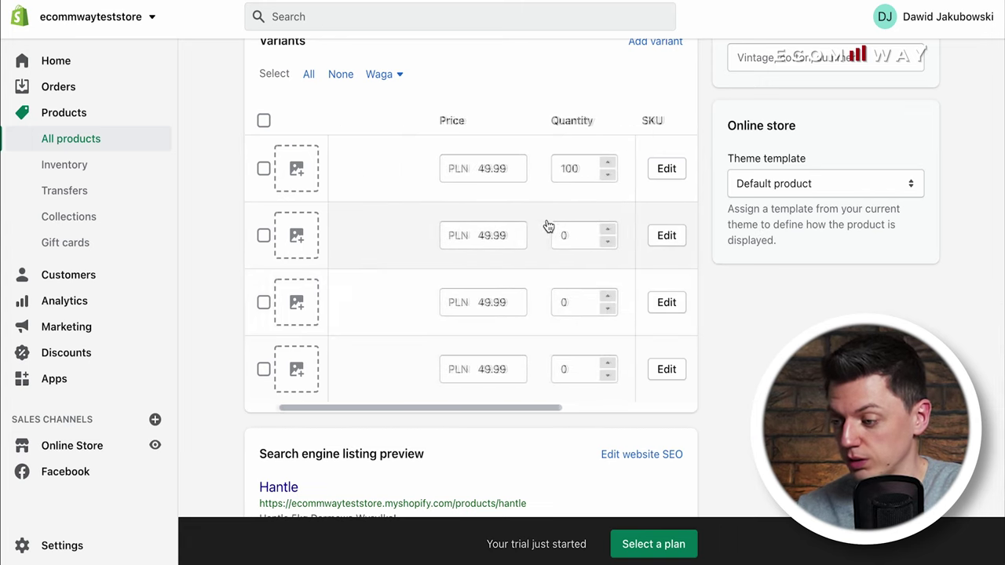
scroll(468, 226, "right", 2)
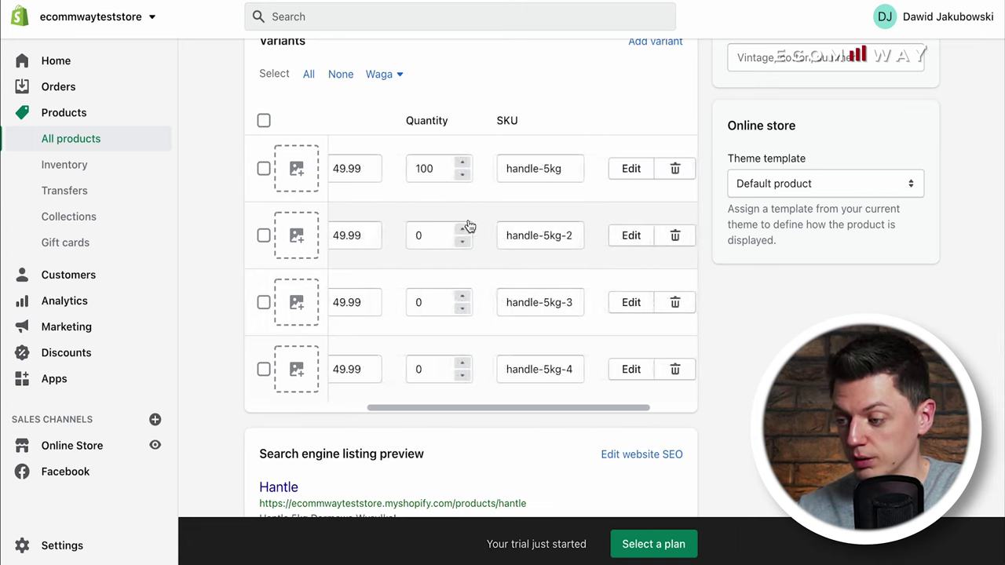
scroll(466, 227, "left", 1)
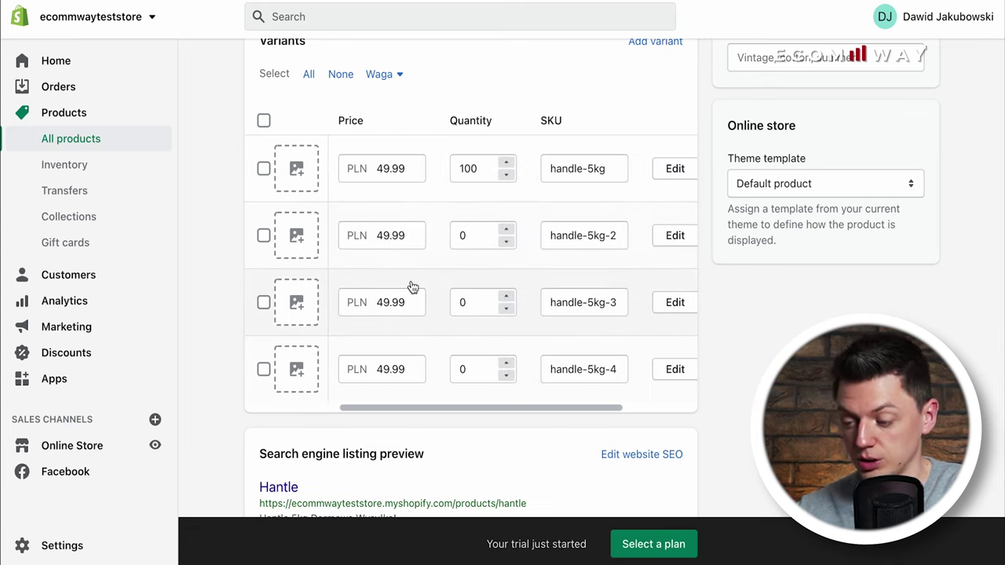
scroll(411, 287, "left", 3)
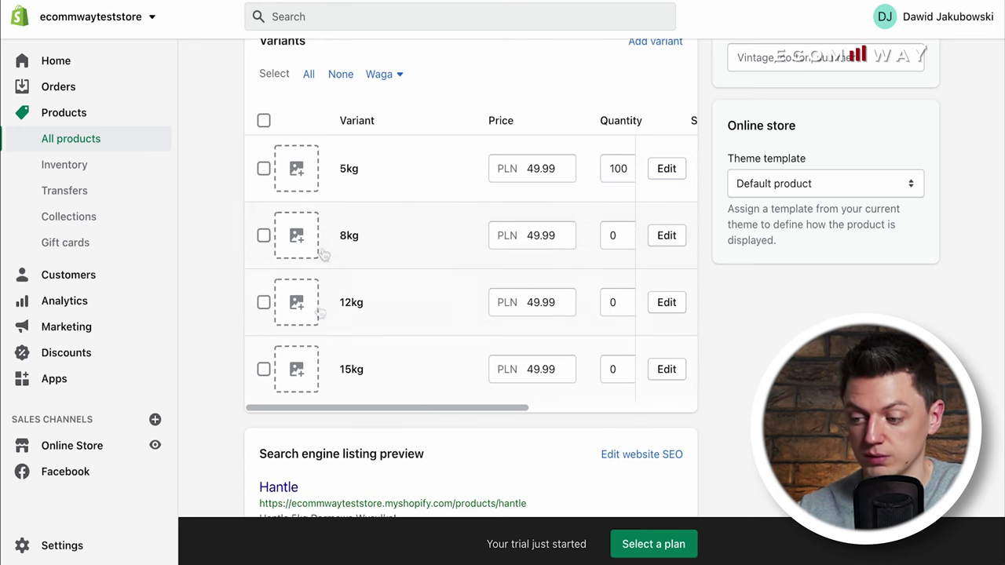
scroll(538, 341, "right", 2)
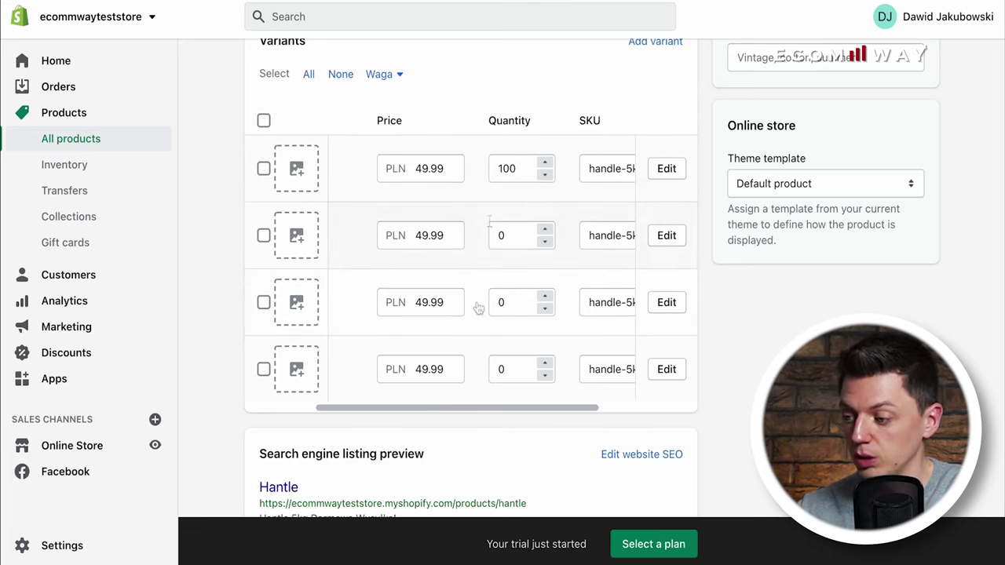
scroll(477, 308, "right", 2)
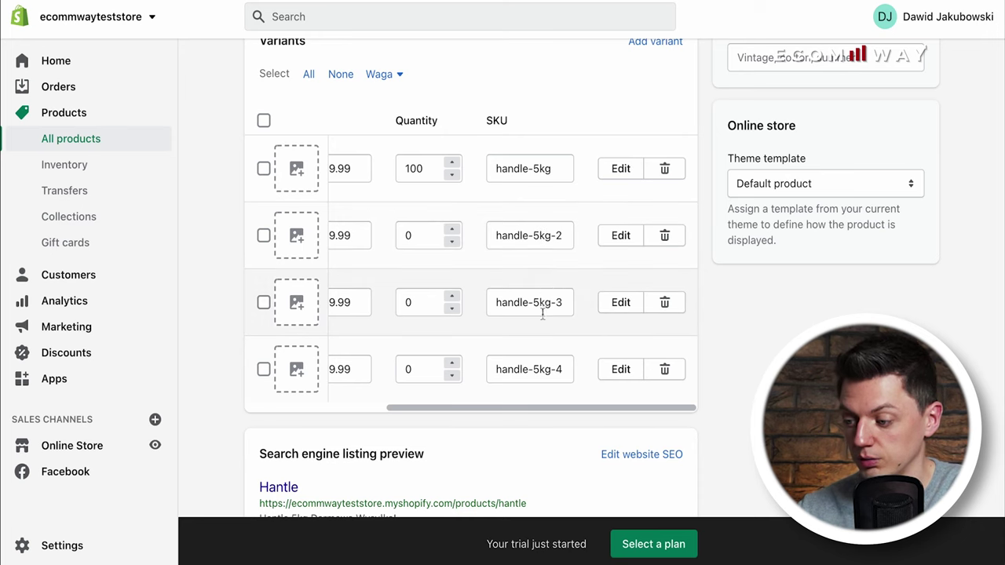
- Examine the product's search engine listing preview, including its title, web address and description
scroll(568, 307, "down", 2)
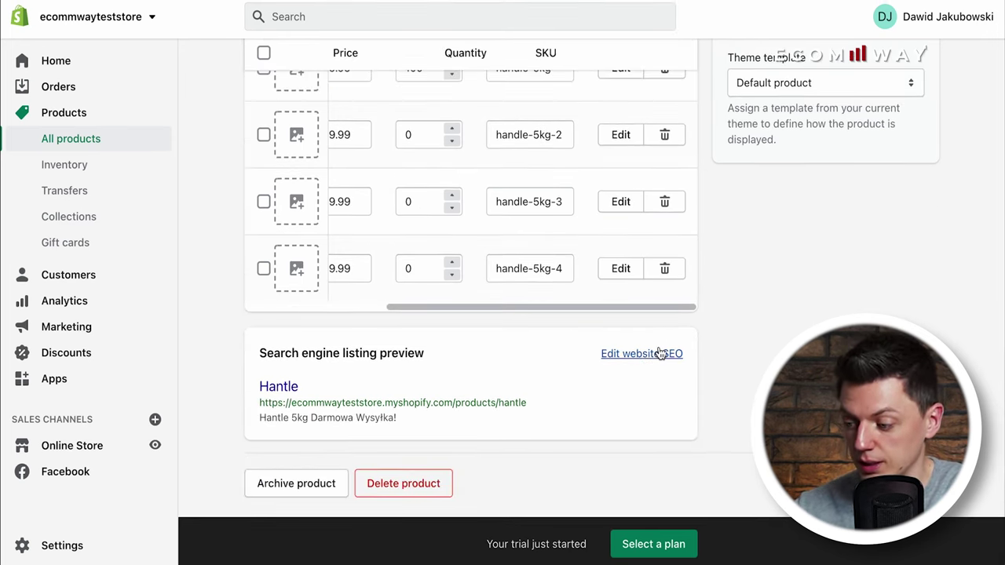
triple_click(272, 421)
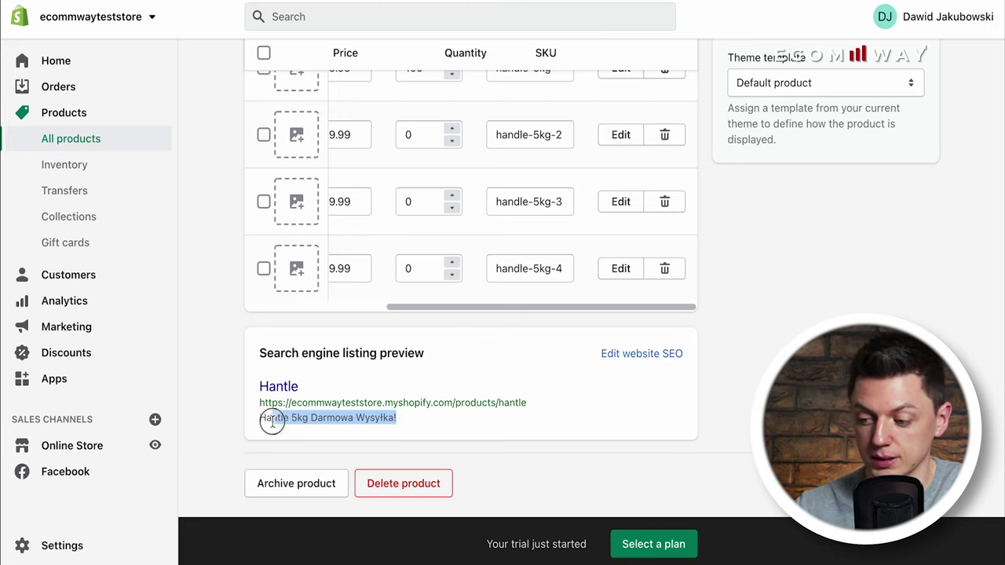
left_click(425, 384)
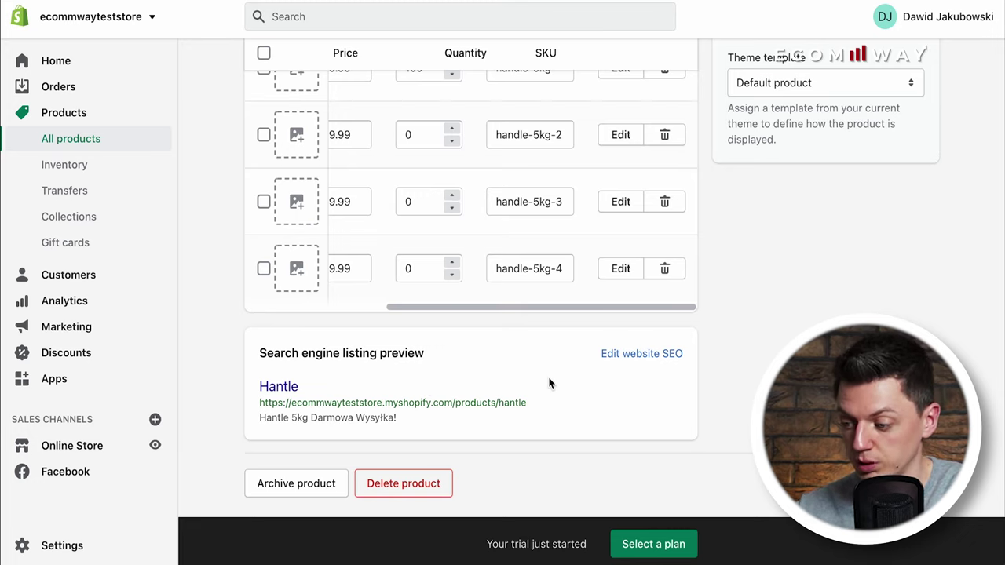
left_click_drag(445, 422, 250, 375)
left_click(397, 418)
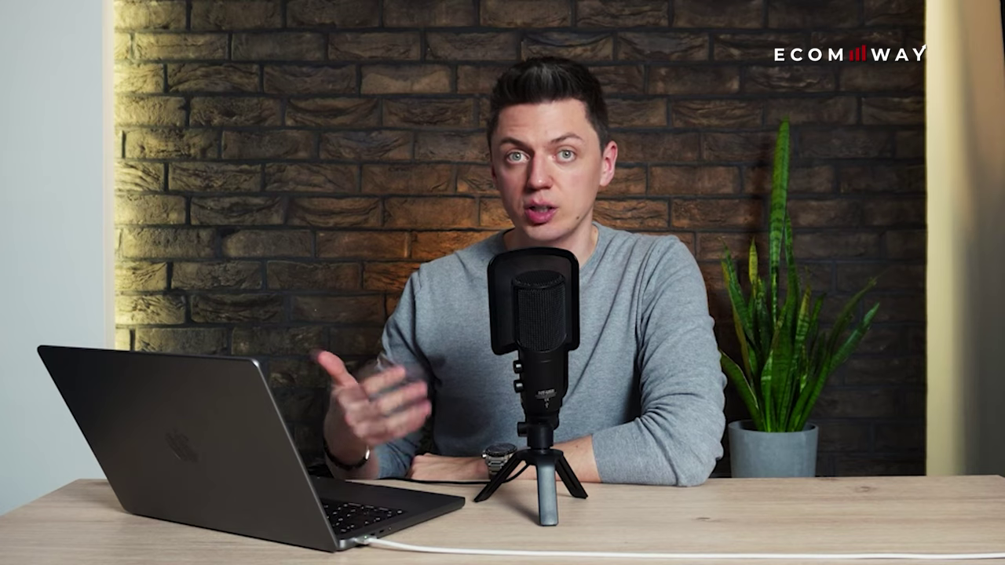